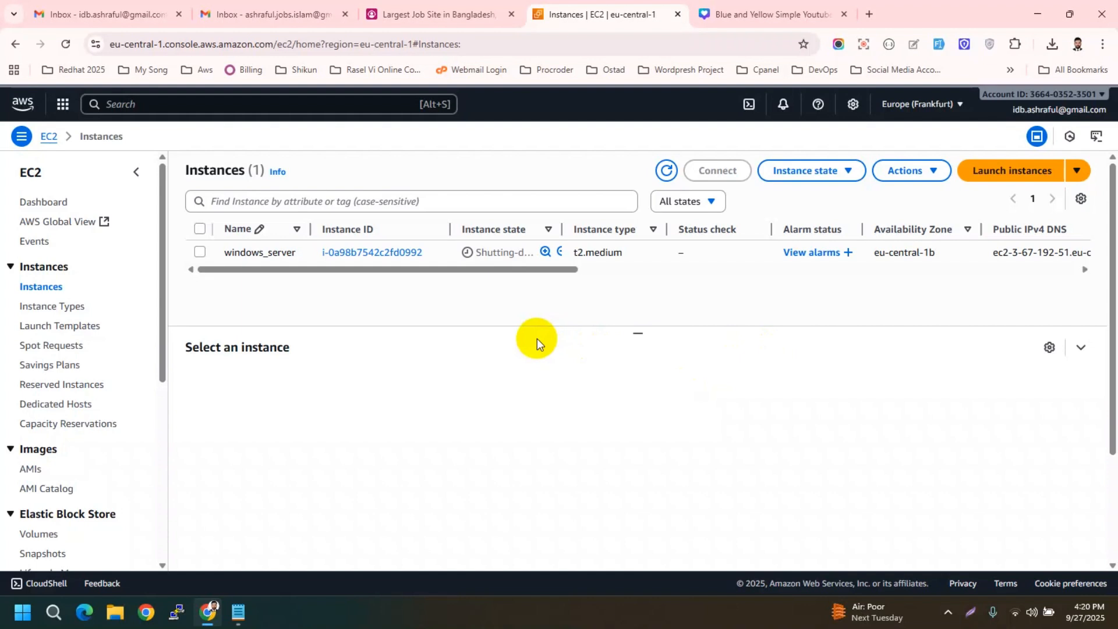
pyautogui.moveTo(488, 270); pyautogui.dragTo(439, 316)
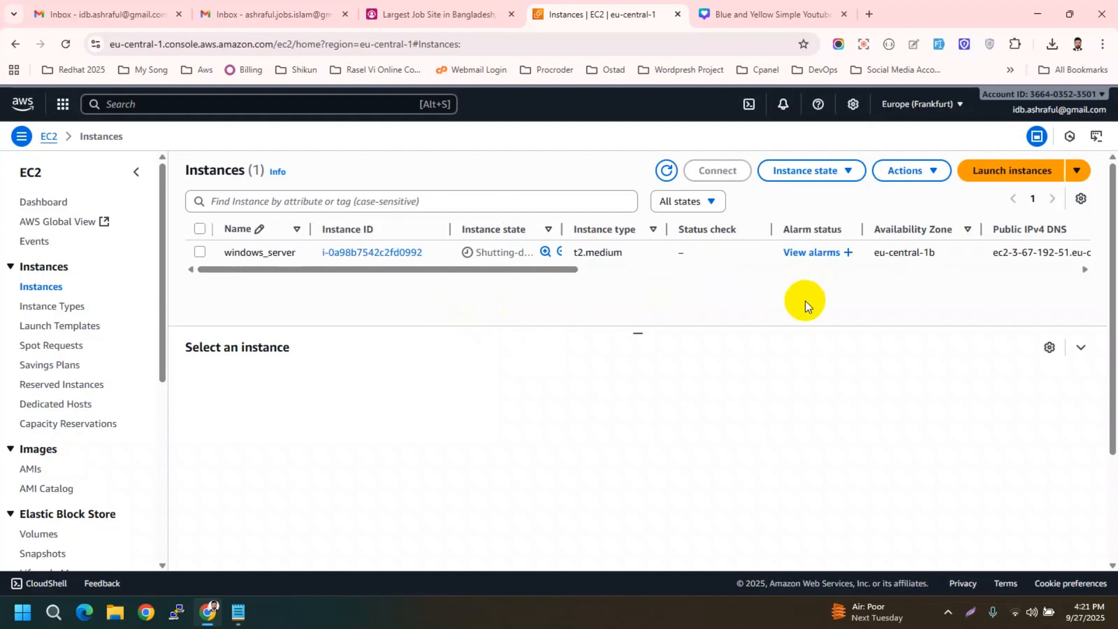
pyautogui.moveTo(521, 268); pyautogui.dragTo(332, 331)
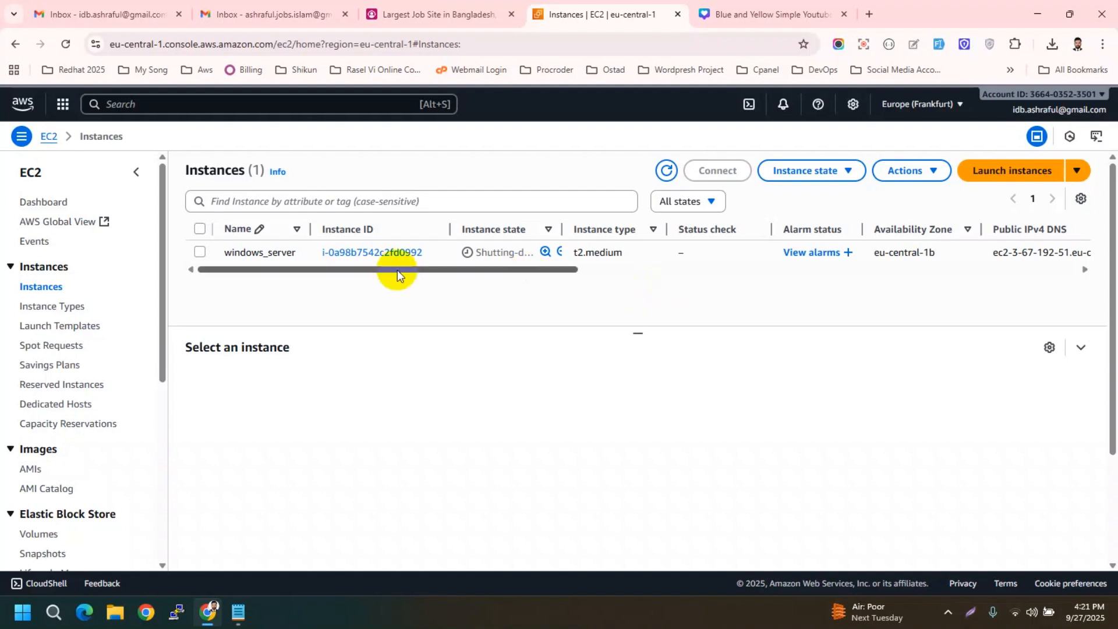
pyautogui.click(65, 107)
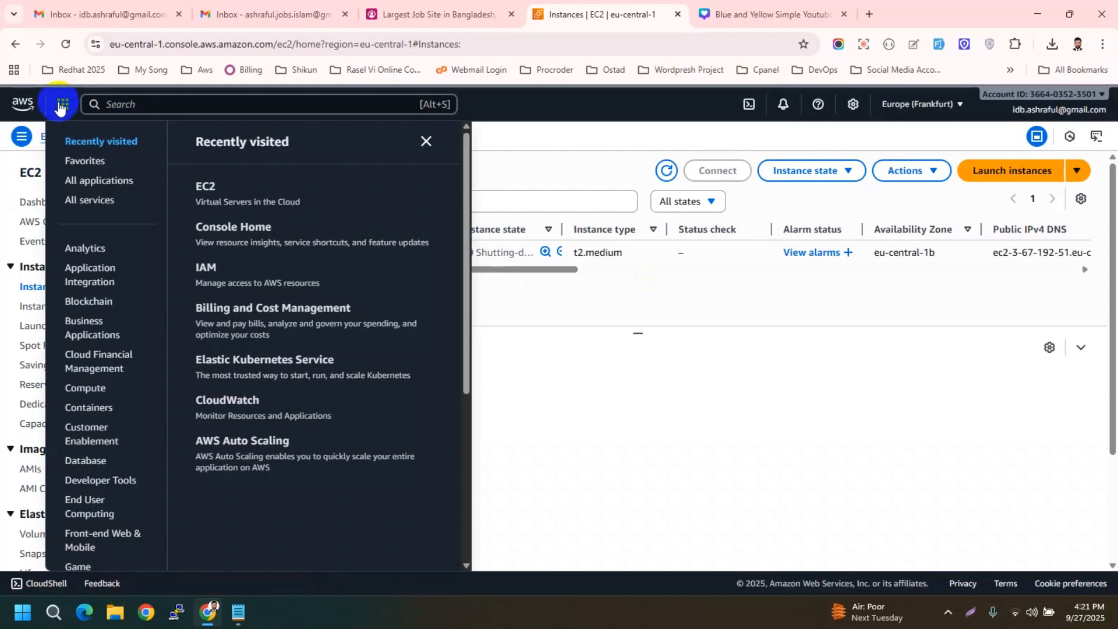
# Search the AWS console for ec2, open the EC2 service, and view its dashboard and overview page.
pyautogui.click(133, 103)
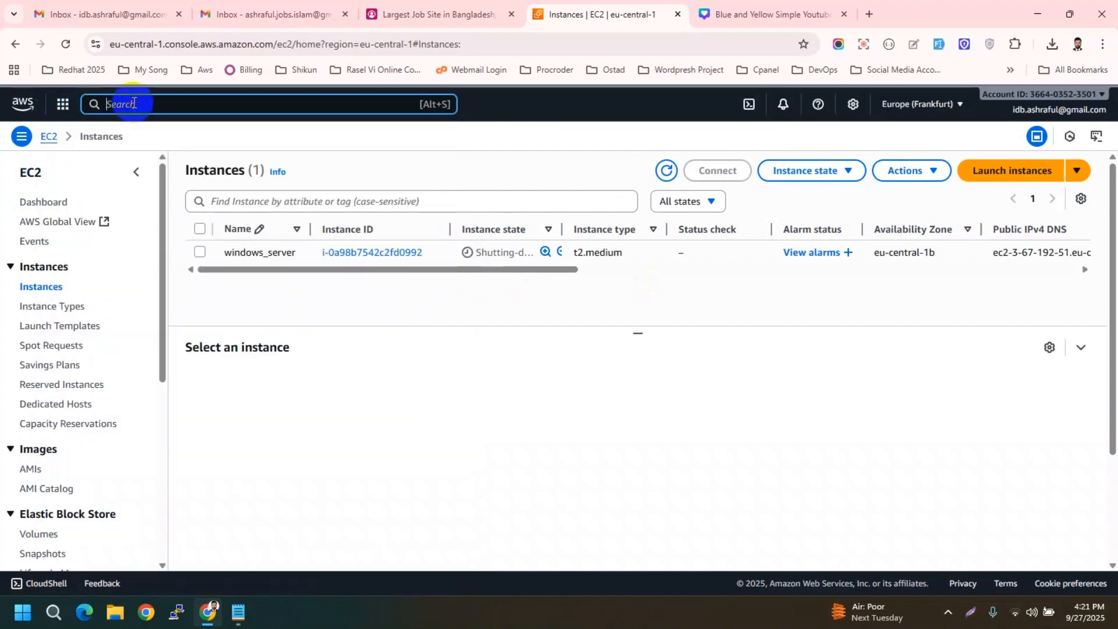
pyautogui.write('ec2')
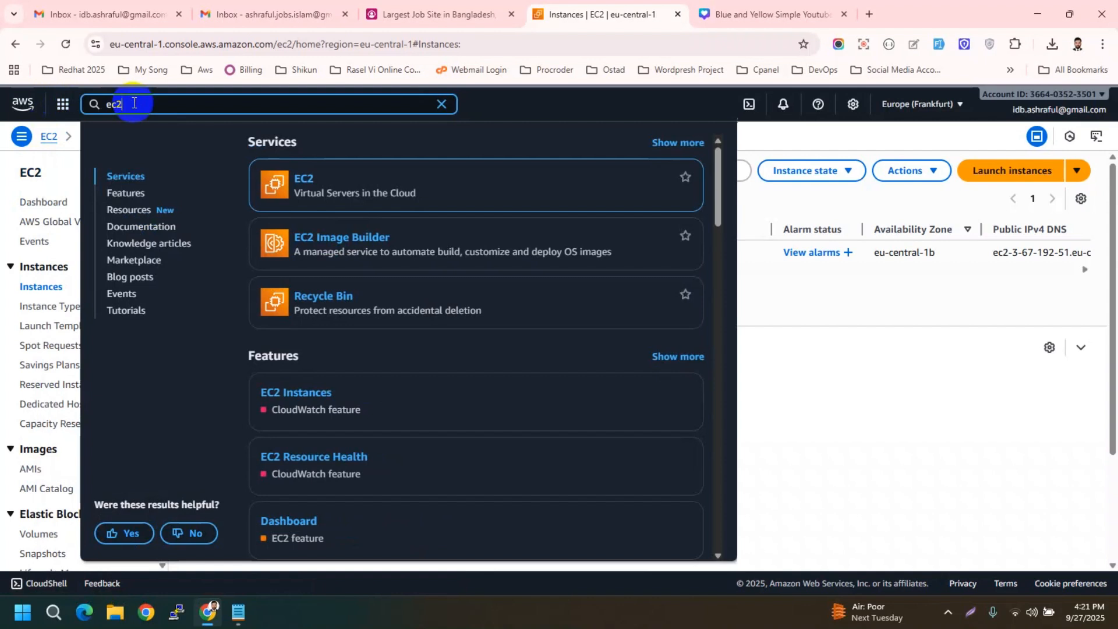
pyautogui.moveTo(304, 185)
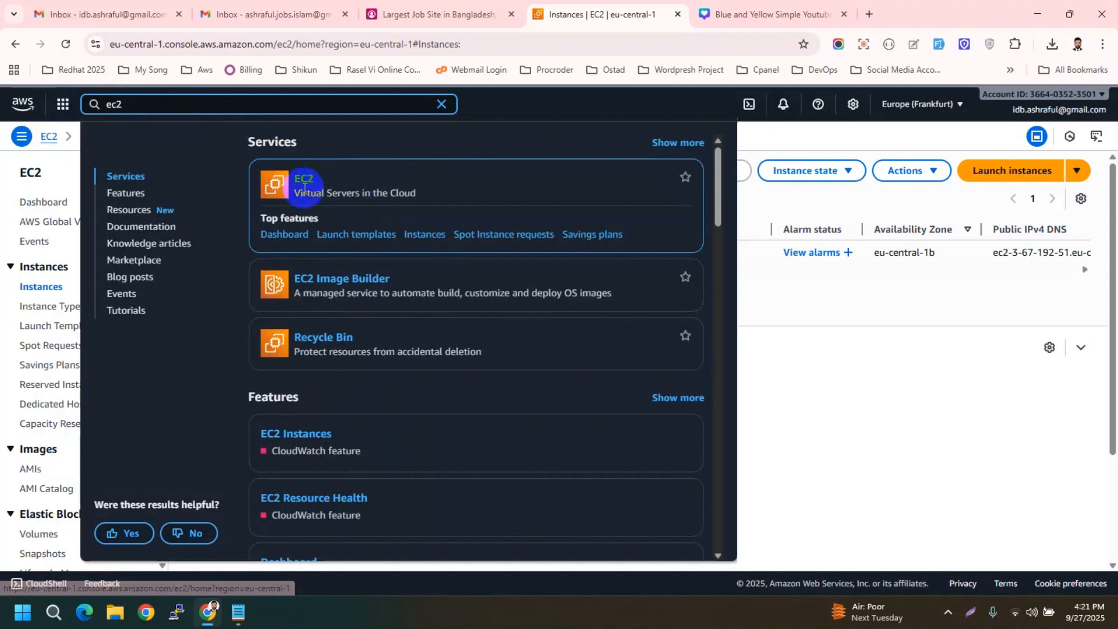
pyautogui.click(305, 185)
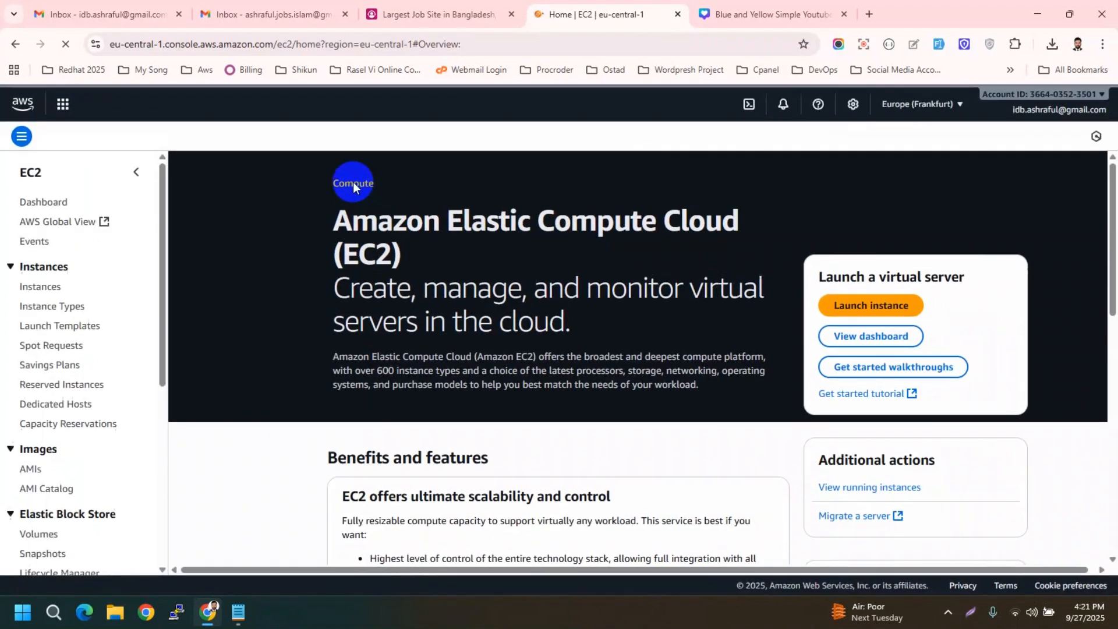
pyautogui.click(46, 200)
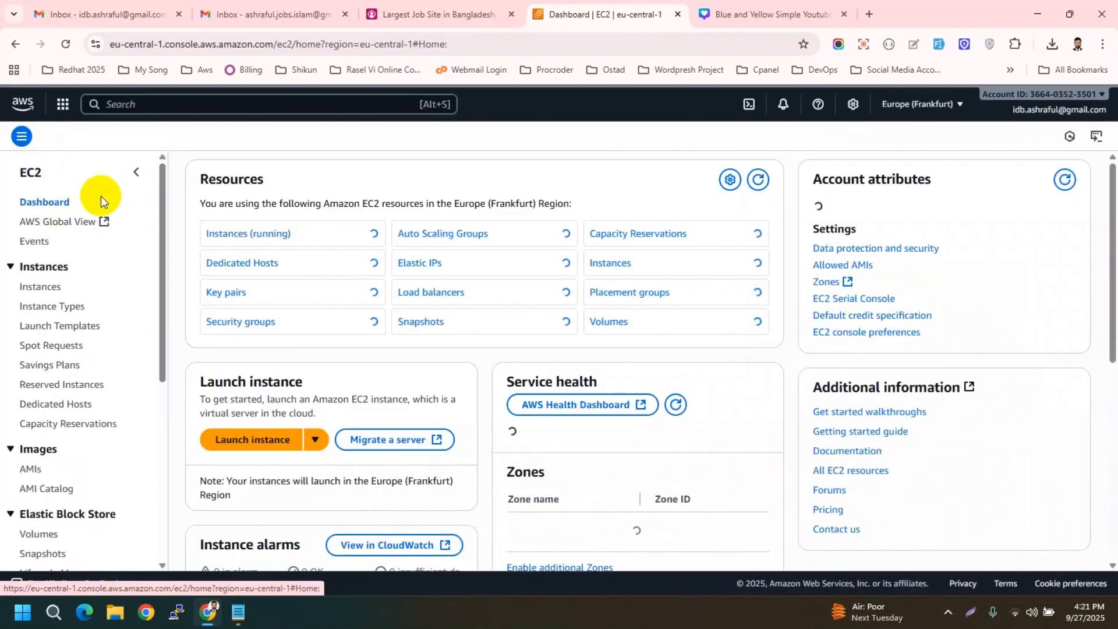
pyautogui.click(30, 171)
pyautogui.click(12, 138)
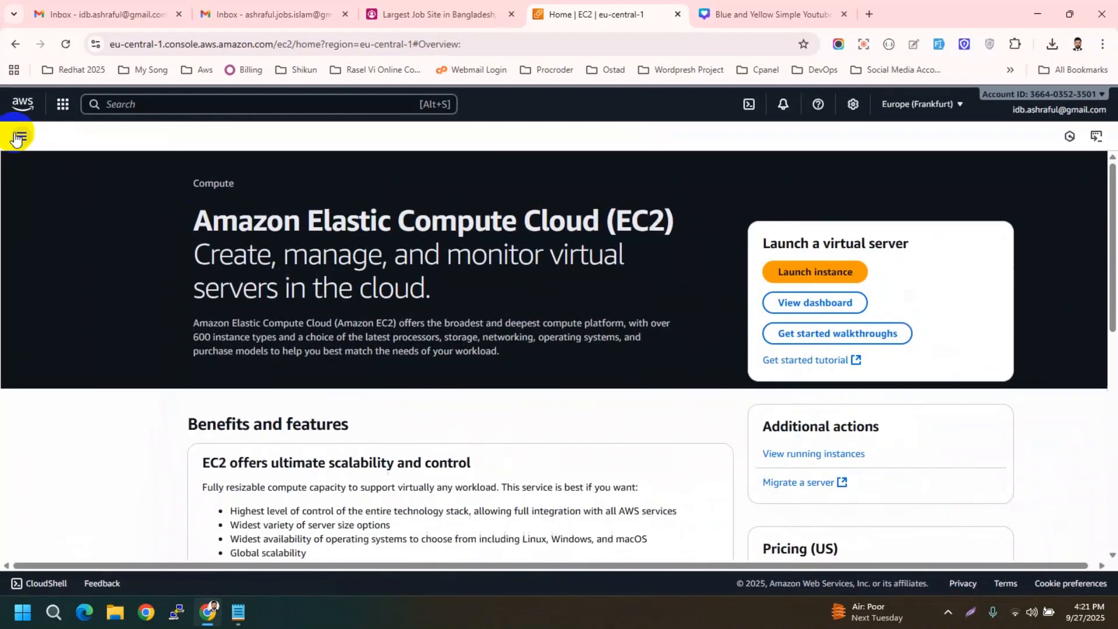
# View the list of all AWS services.
pyautogui.click(63, 103)
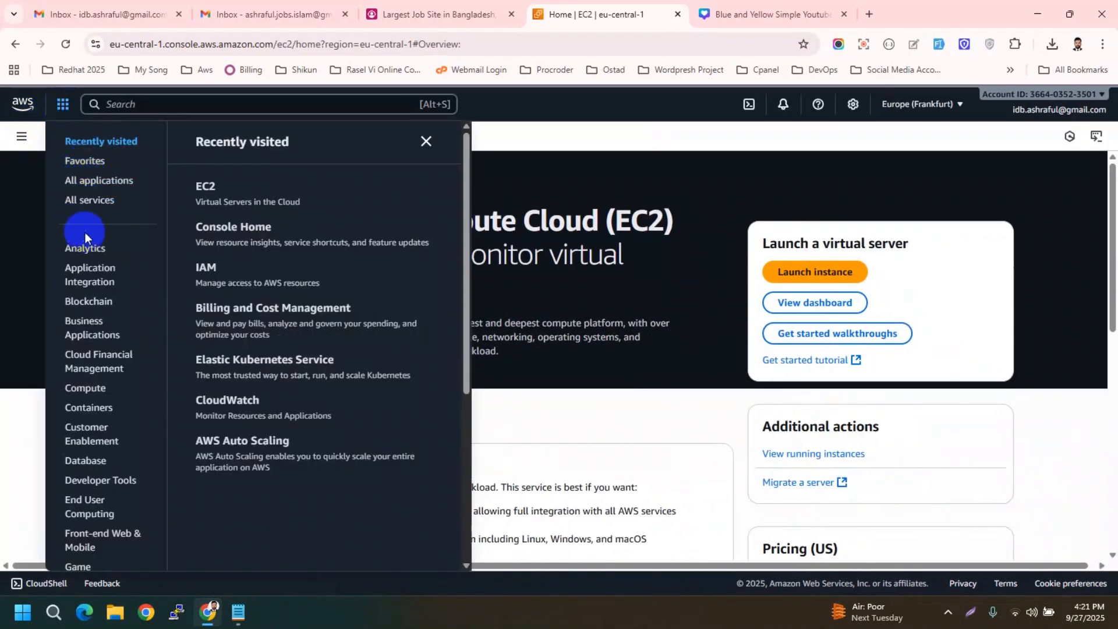
pyautogui.click(87, 201)
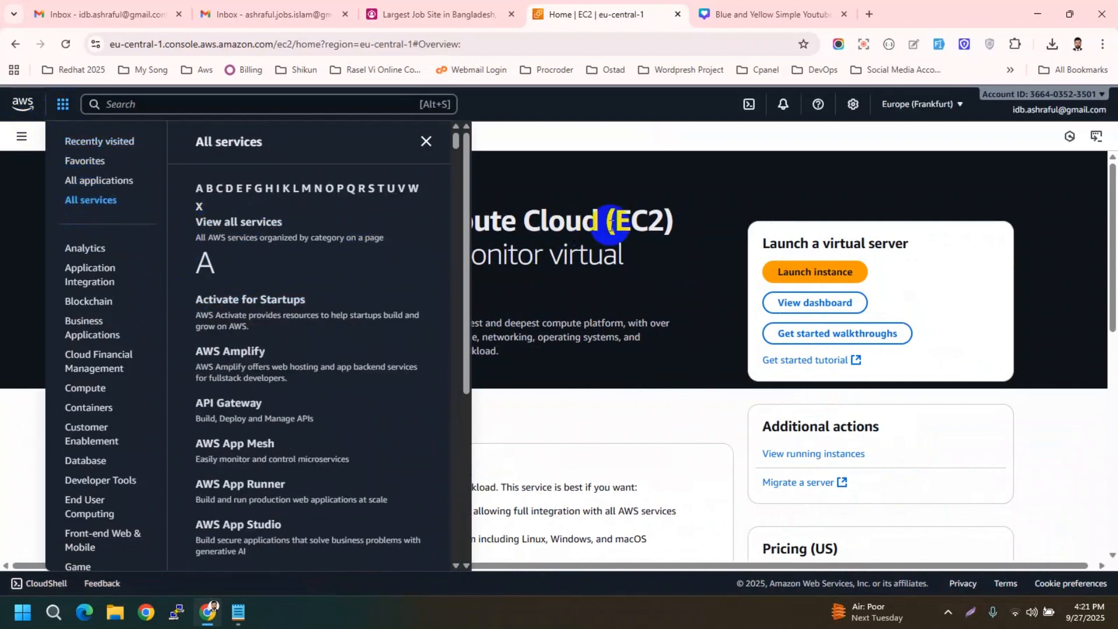
pyautogui.click(686, 233)
# Go to Console Home, open EC2 from the recently visited services, and start launching a new instance.
pyautogui.click(18, 108)
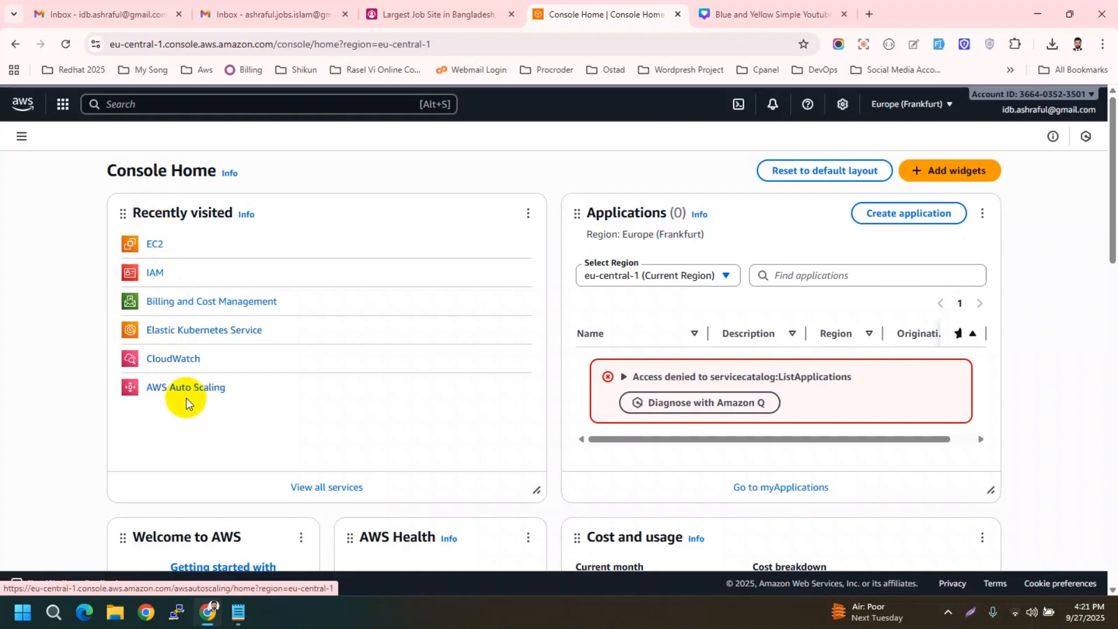
pyautogui.click(153, 245)
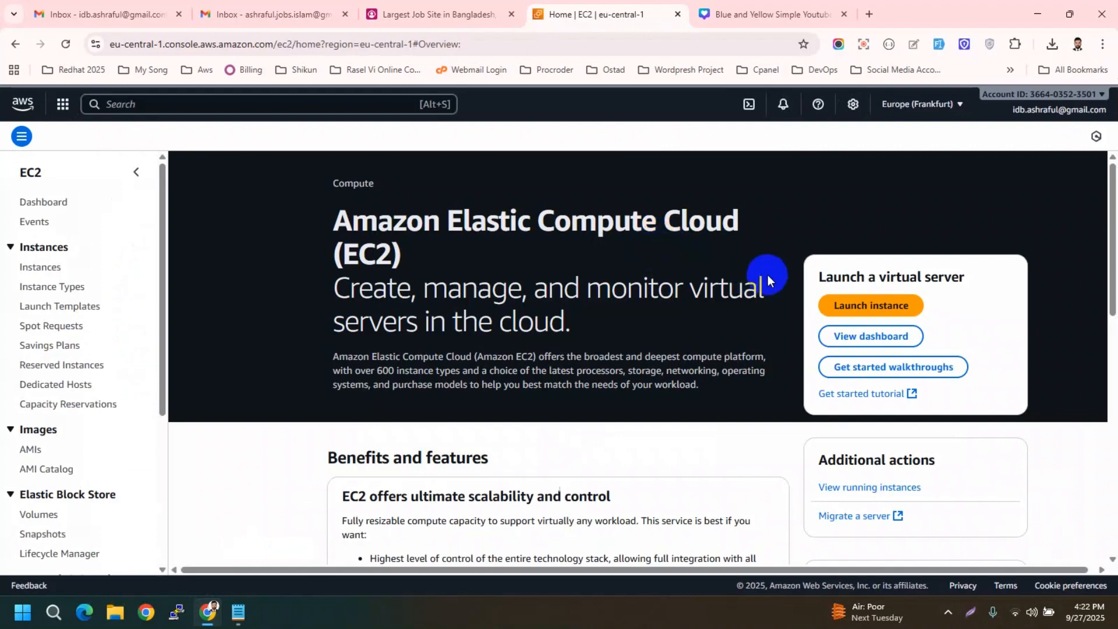
pyautogui.click(875, 308)
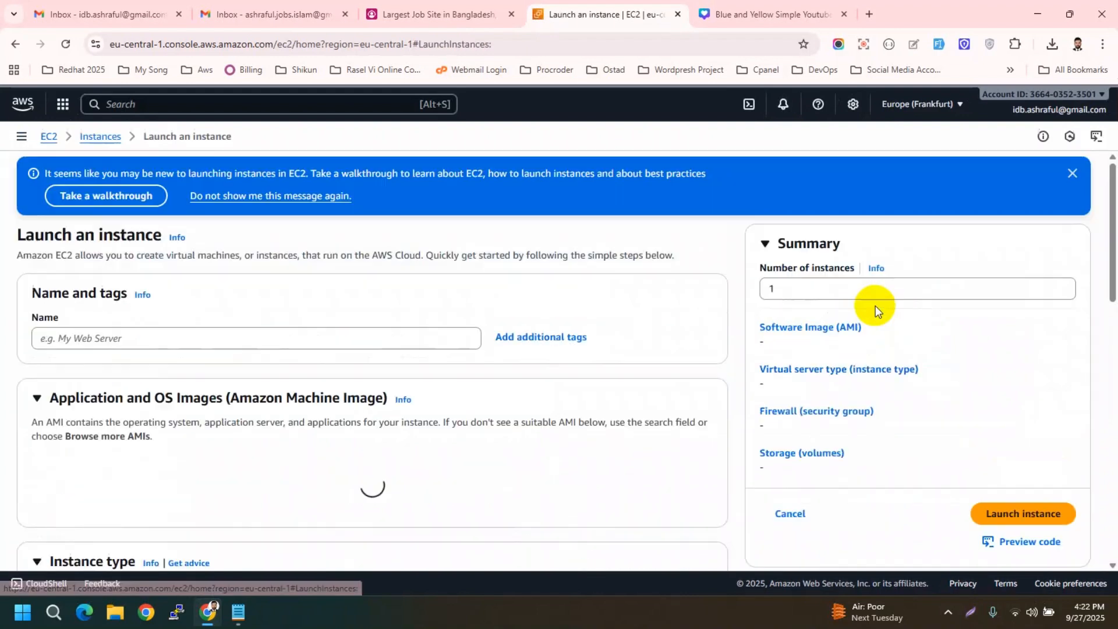
# Name the new instance windows_server_2016.
pyautogui.click(369, 341)
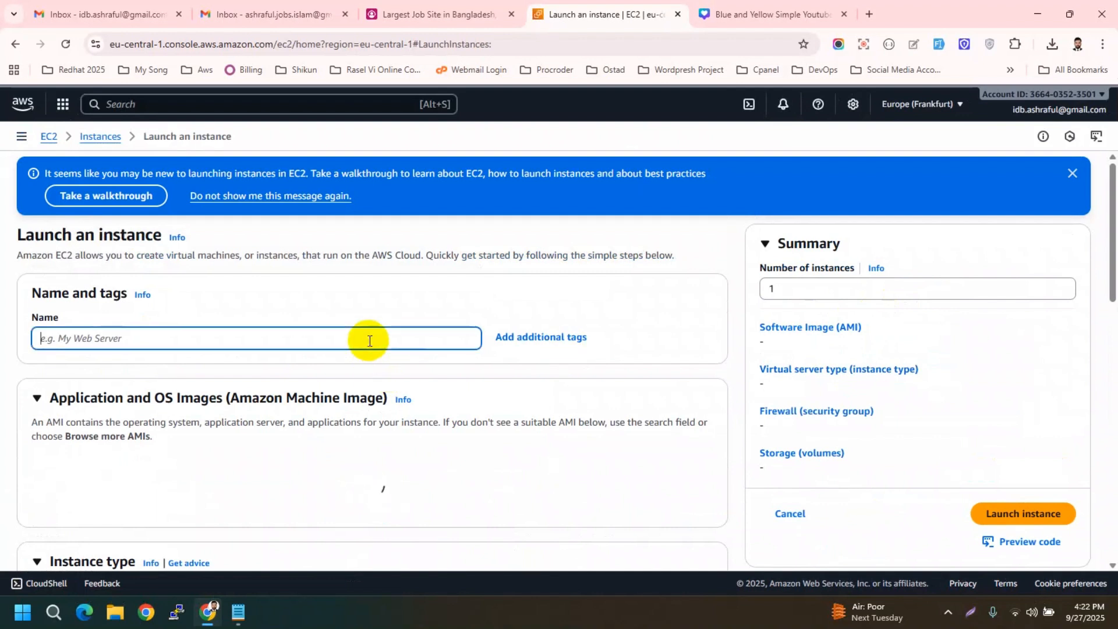
pyautogui.write('wi')
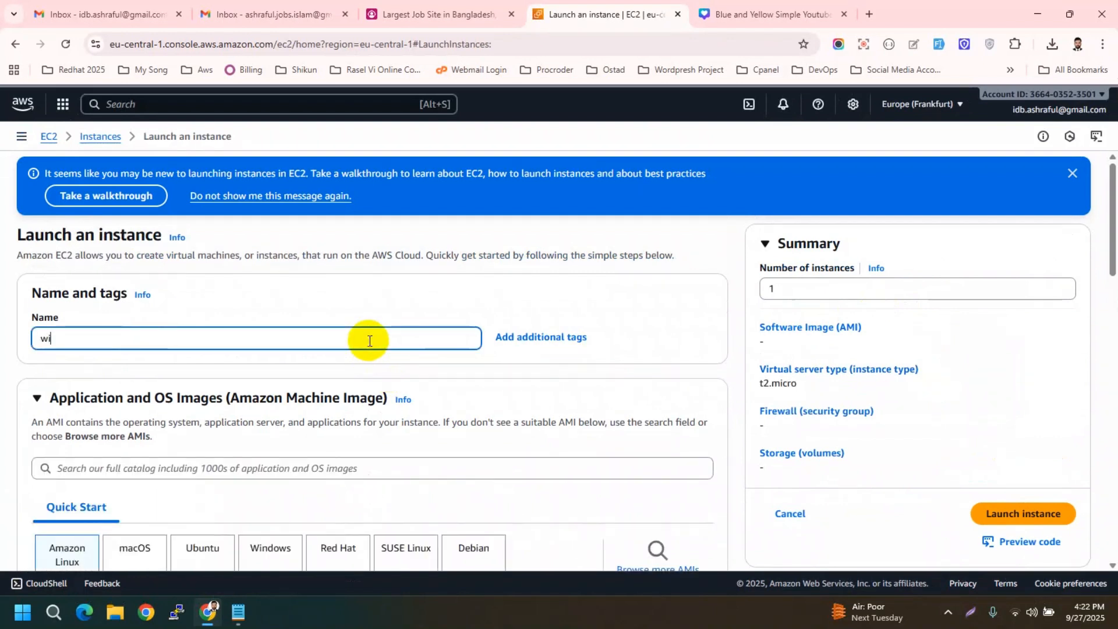
pyautogui.write('ndows')
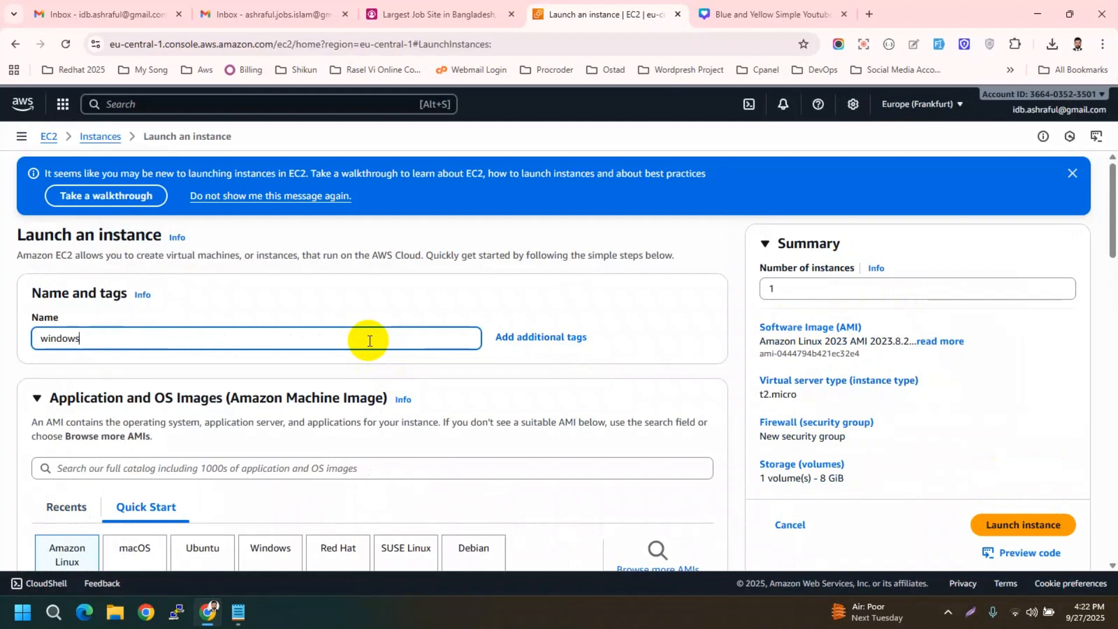
pyautogui.write('_server_2016')
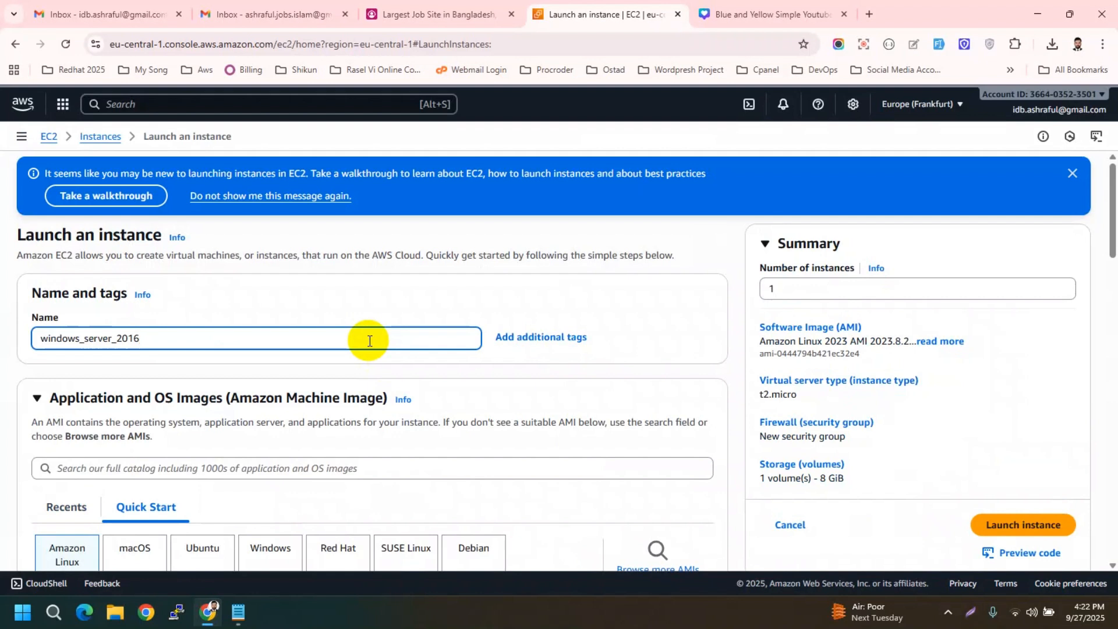
pyautogui.click(628, 309)
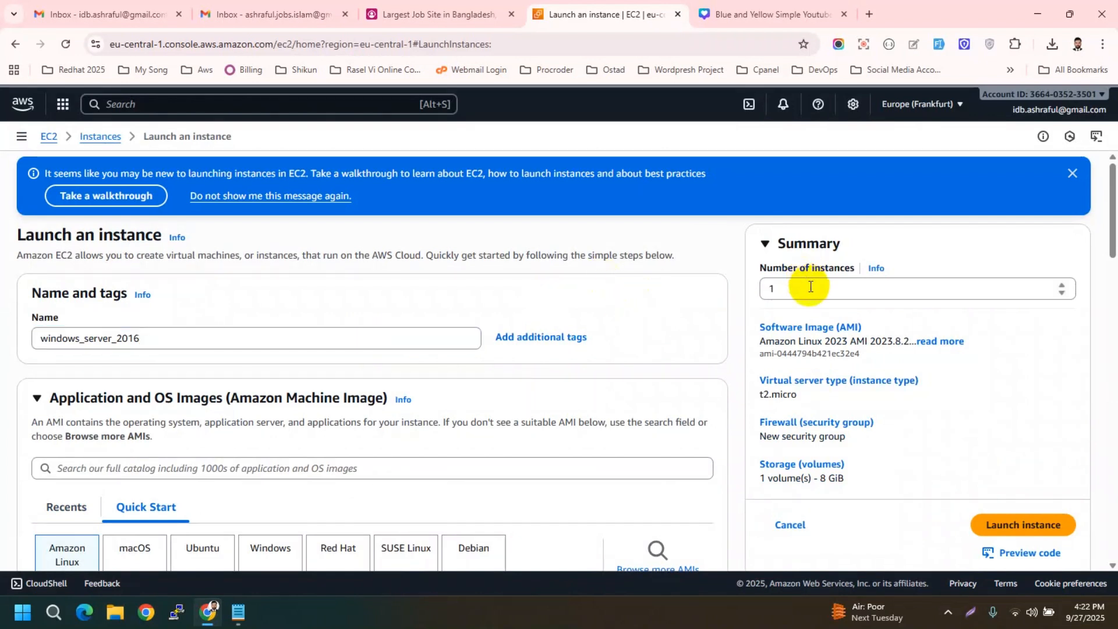
# Choose Windows as the operating system and select the Microsoft Windows Server 2016 Base machine image.
pyautogui.scroll(-3, 580, 433)
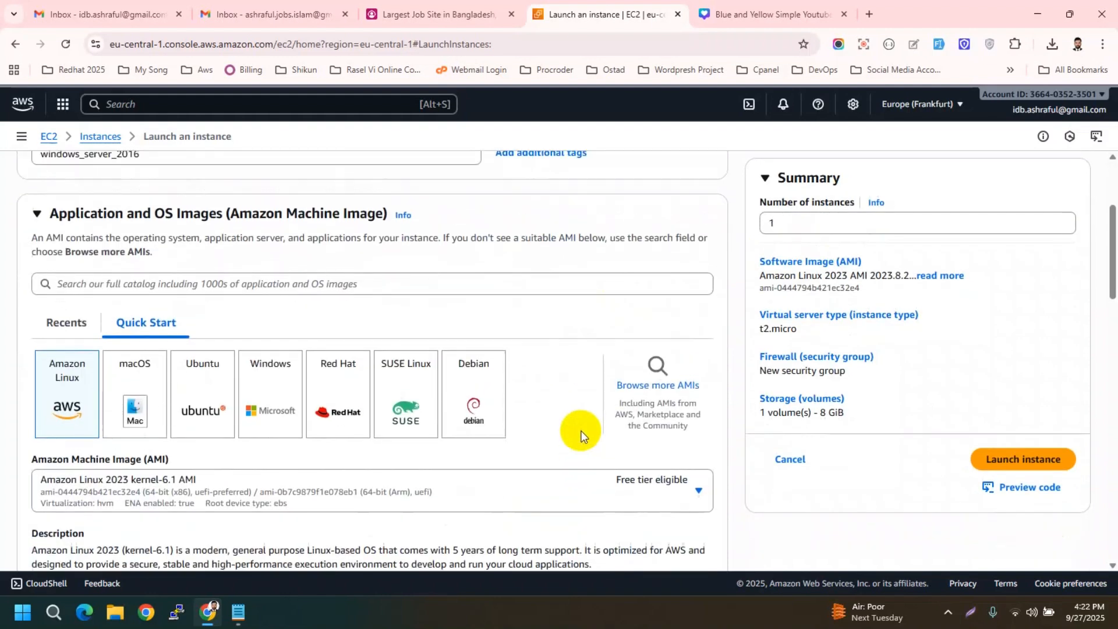
pyautogui.scroll(1, 579, 433)
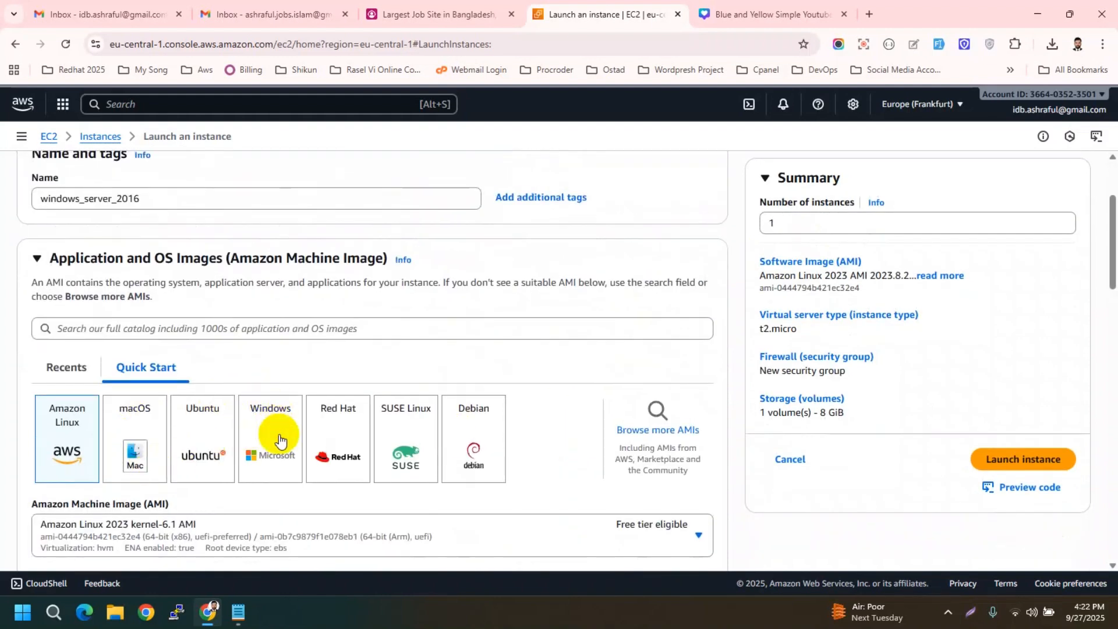
pyautogui.click(280, 439)
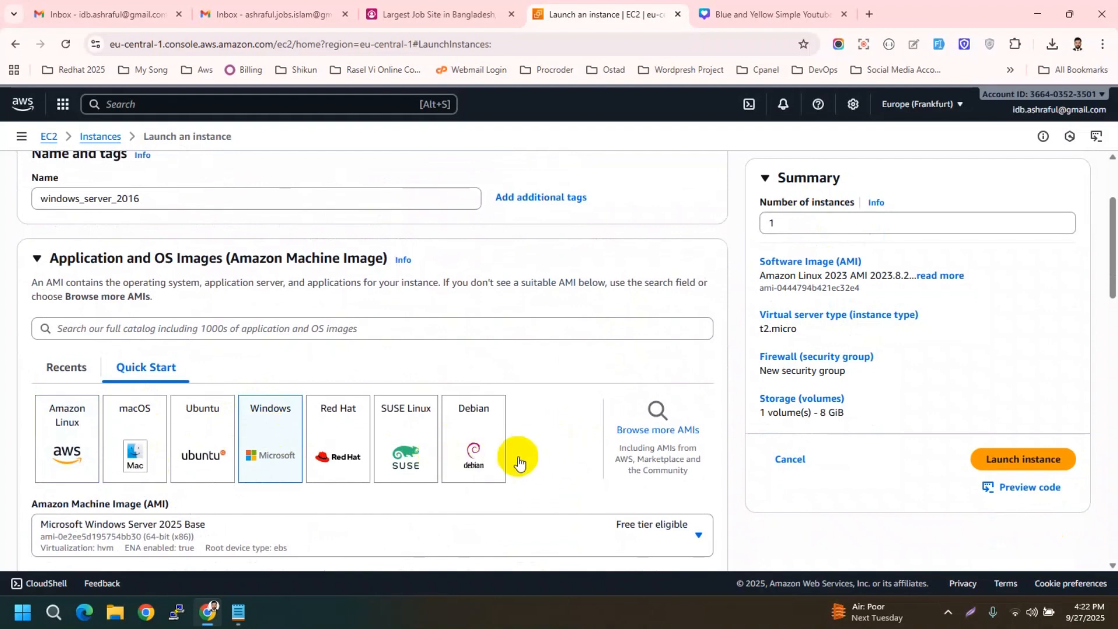
pyautogui.scroll(-5, 519, 463)
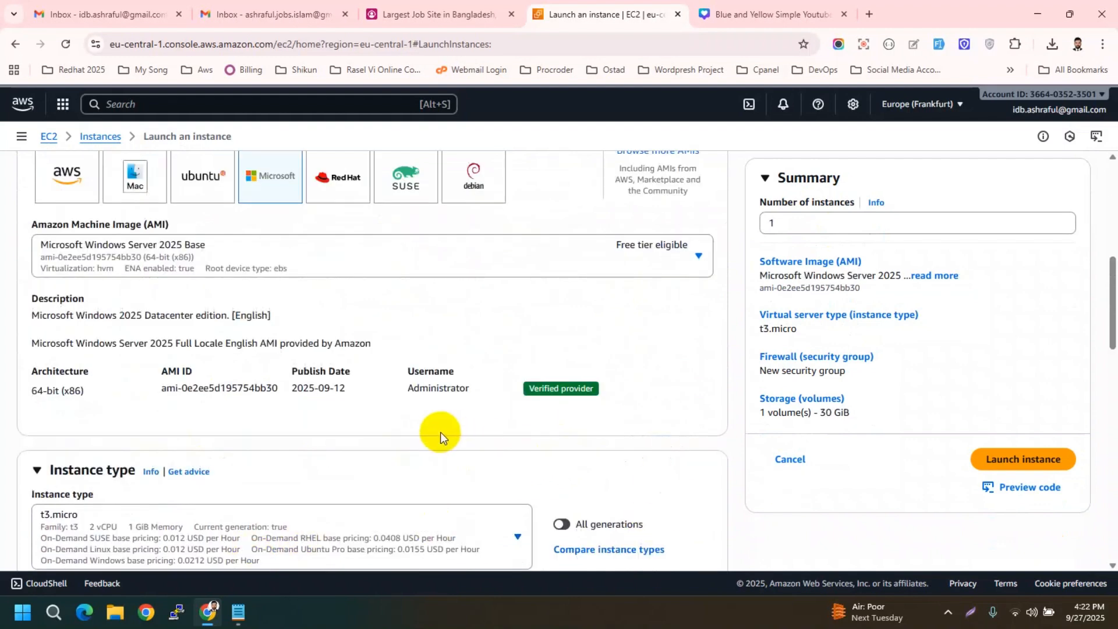
pyautogui.scroll(2, 440, 432)
pyautogui.click(390, 330)
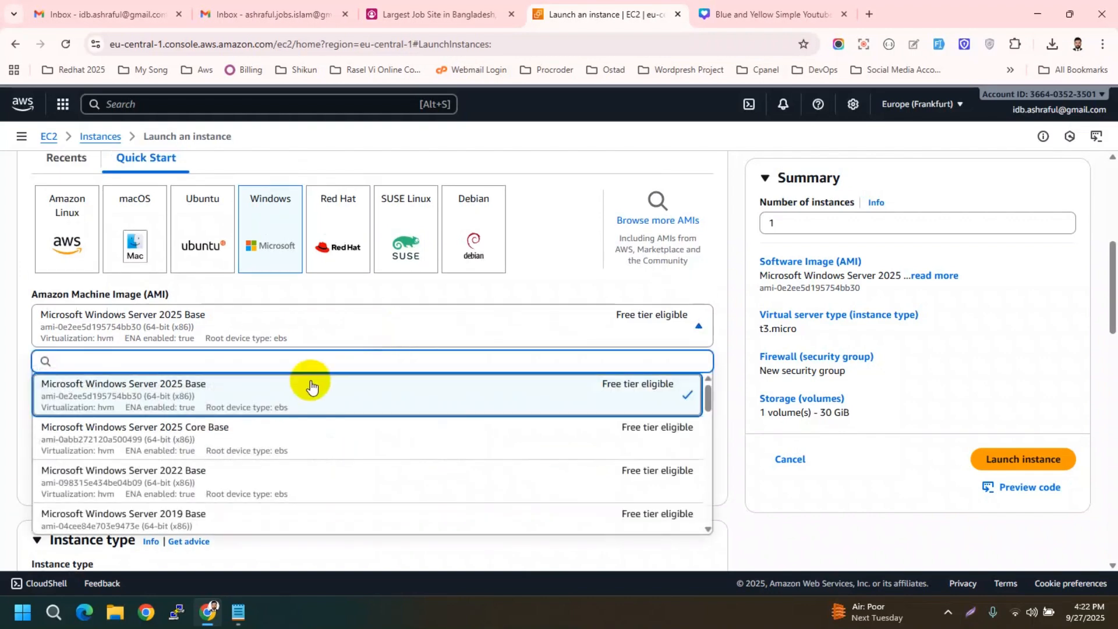
pyautogui.write('2016')
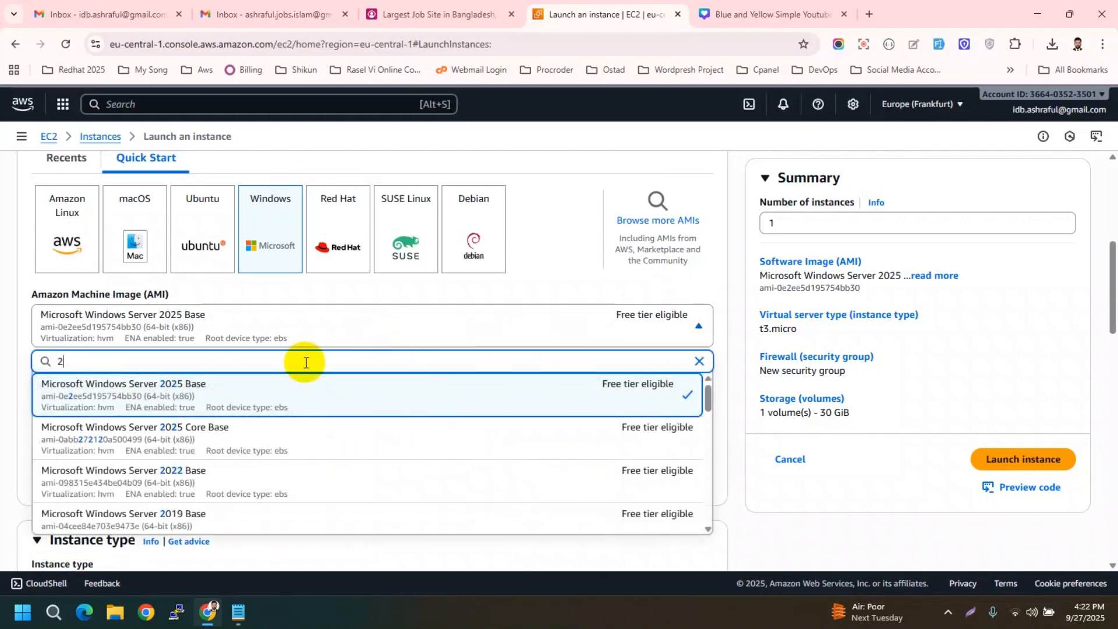
pyautogui.click(289, 401)
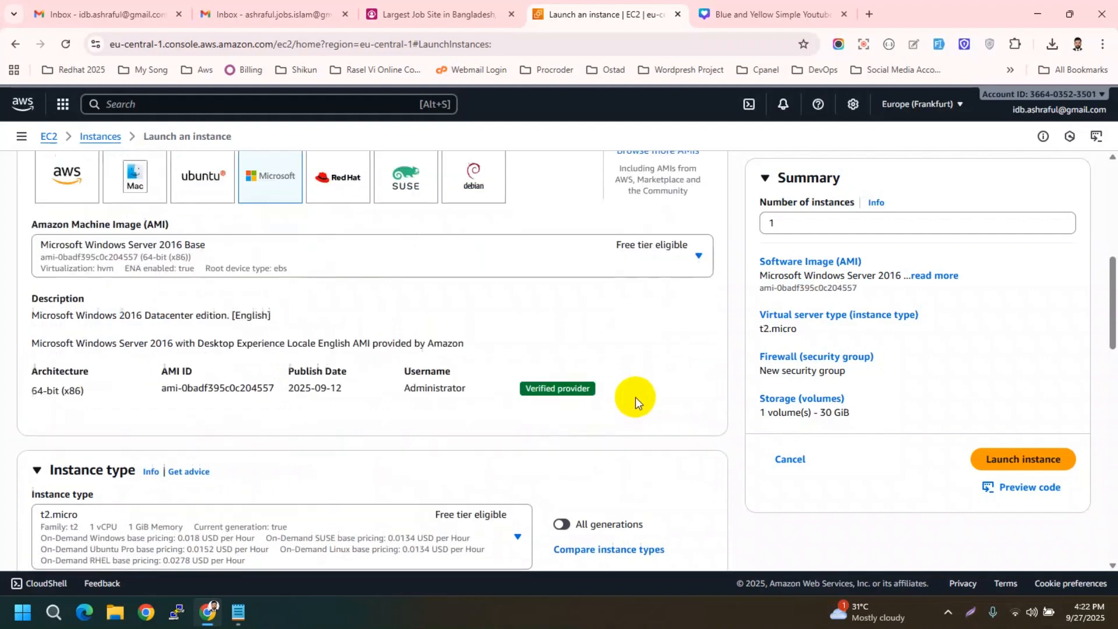
# Set the instance type to t2.medium.
pyautogui.scroll(-3, 635, 397)
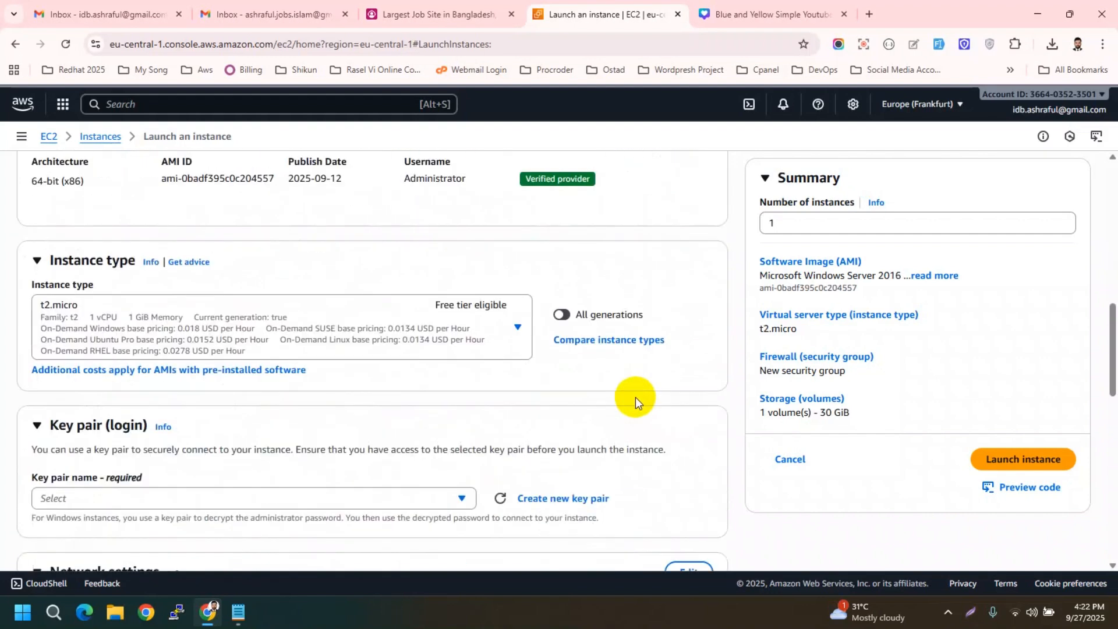
pyautogui.click(305, 342)
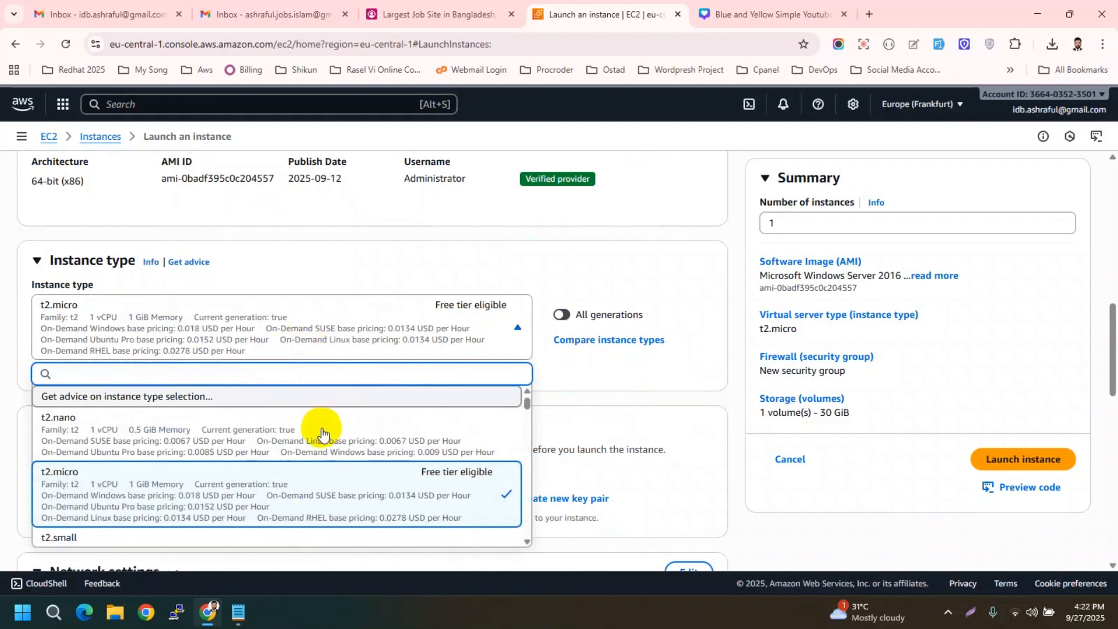
pyautogui.scroll(-2, 326, 486)
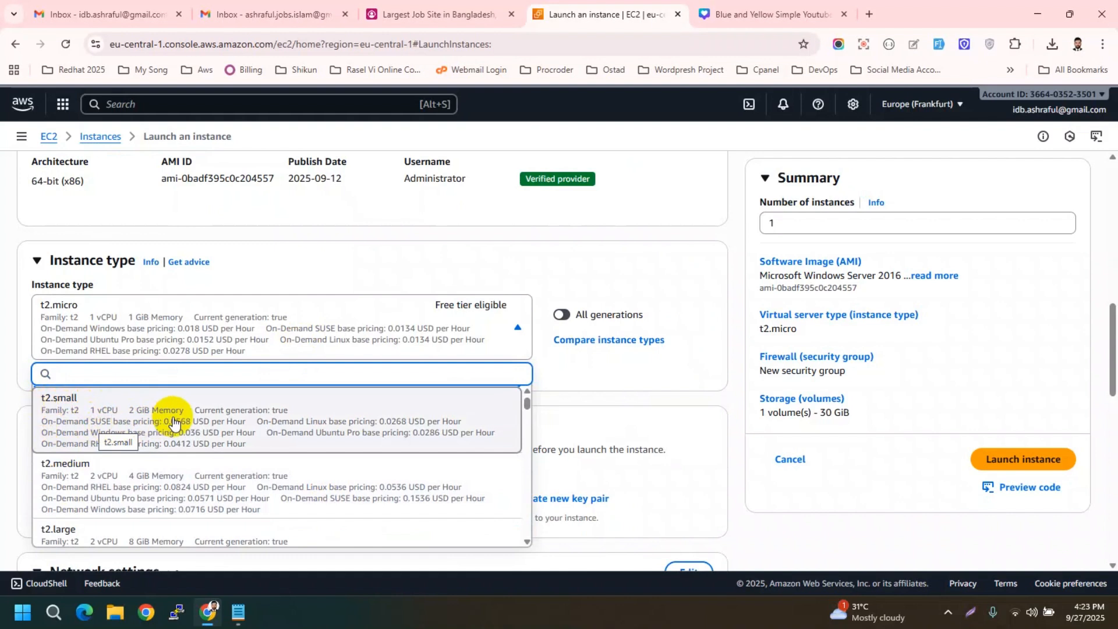
pyautogui.click(108, 495)
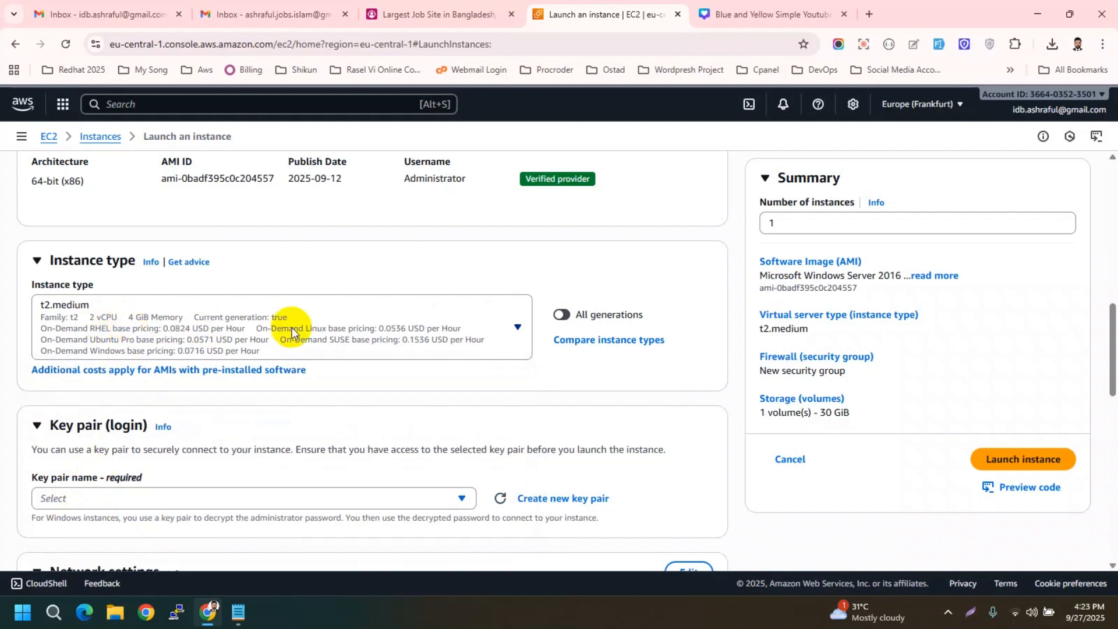
# Create an RSA key pair named windows_new_keypair in .pem format for the instance login.
pyautogui.scroll(-1, 383, 348)
pyautogui.click(277, 428)
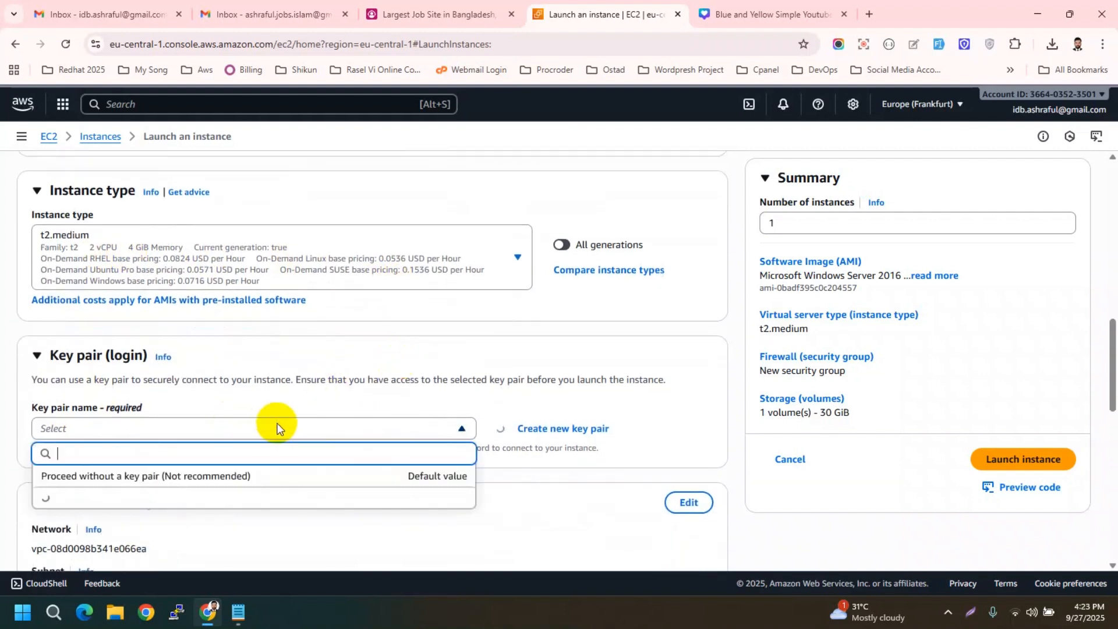
pyautogui.scroll(-2, 276, 428)
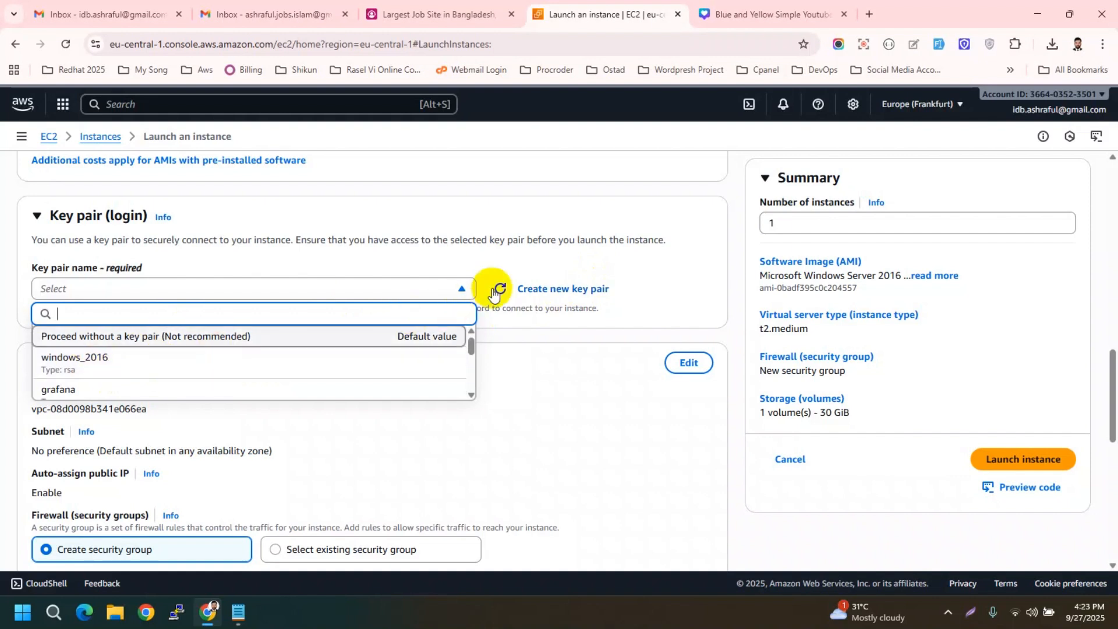
pyautogui.click(562, 289)
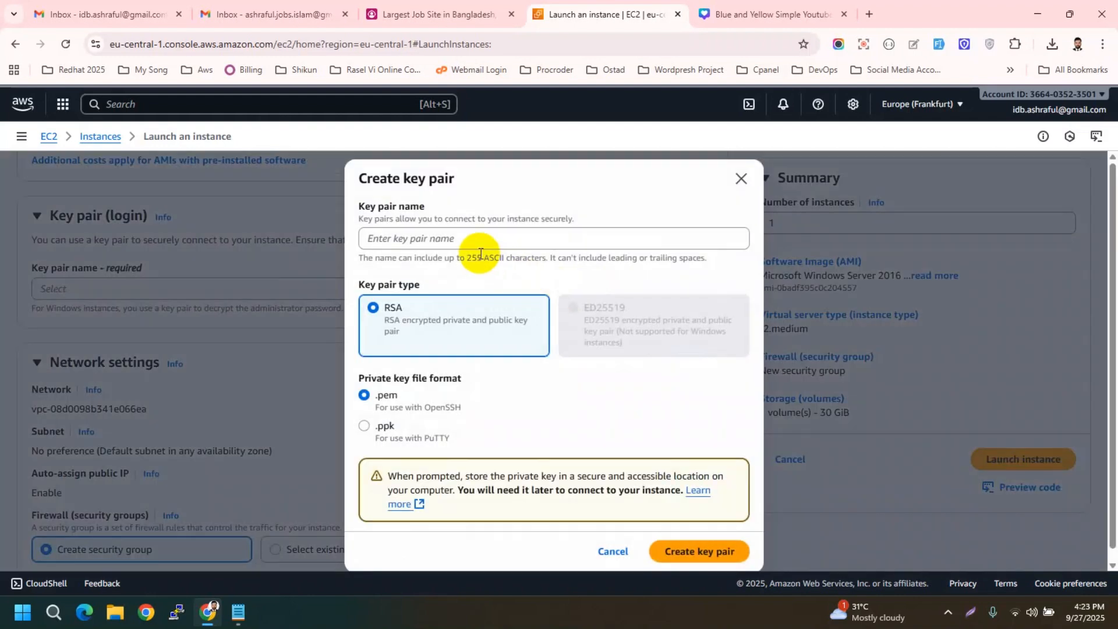
pyautogui.click(466, 238)
pyautogui.write('win')
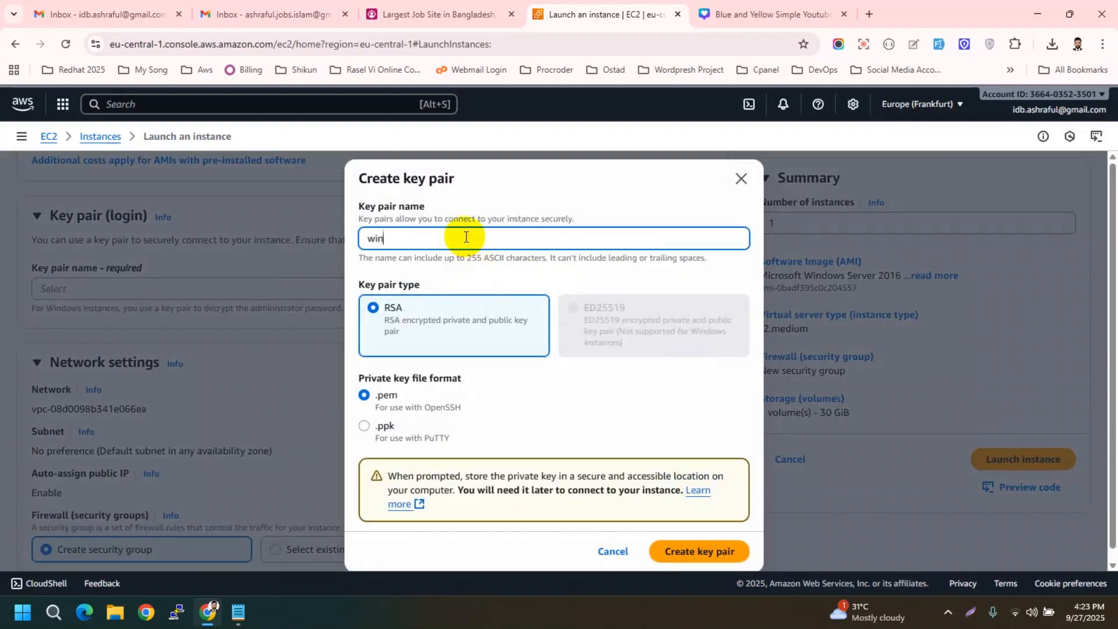
pyautogui.press('BackSpace')
pyautogui.press('BackSpace')
pyautogui.press('BackSpace')
pyautogui.write('windows_new_keypair')
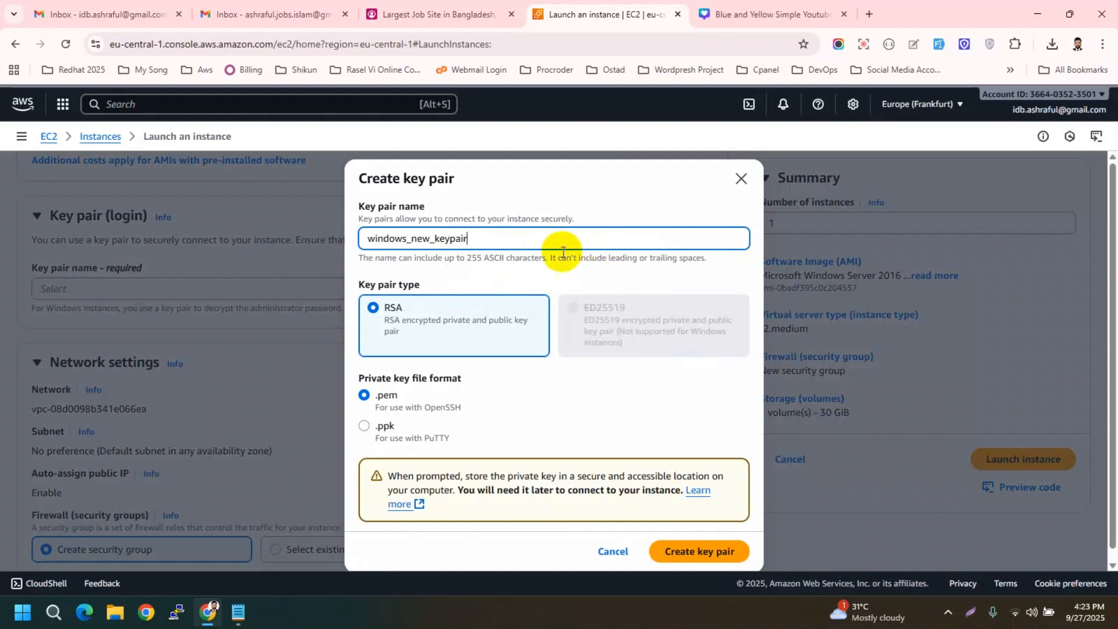
pyautogui.scroll(-1, 466, 405)
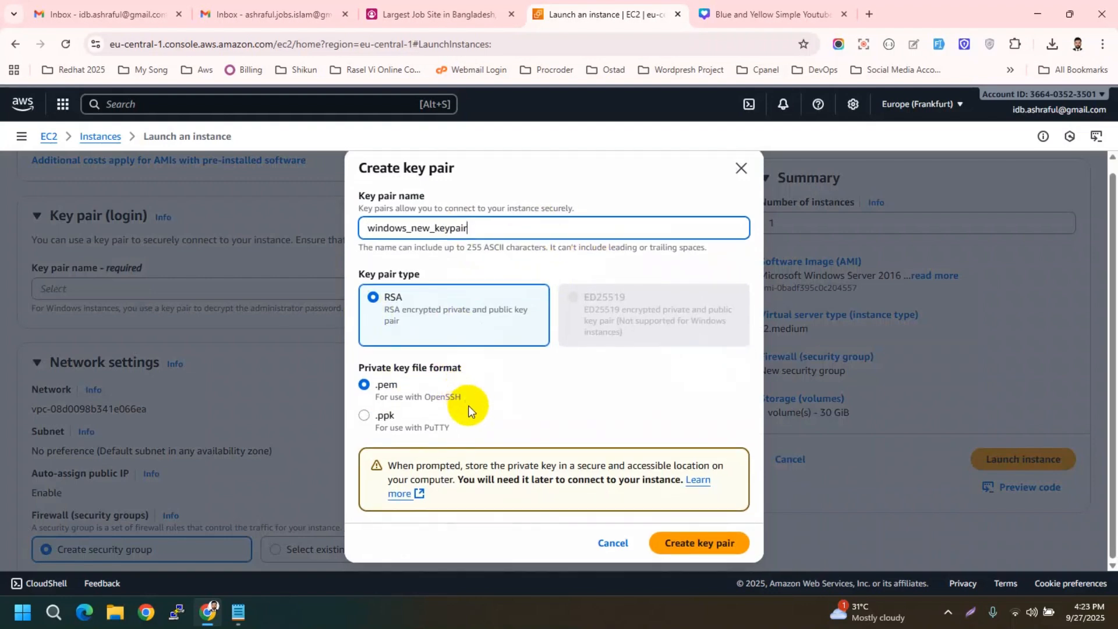
pyautogui.click(699, 542)
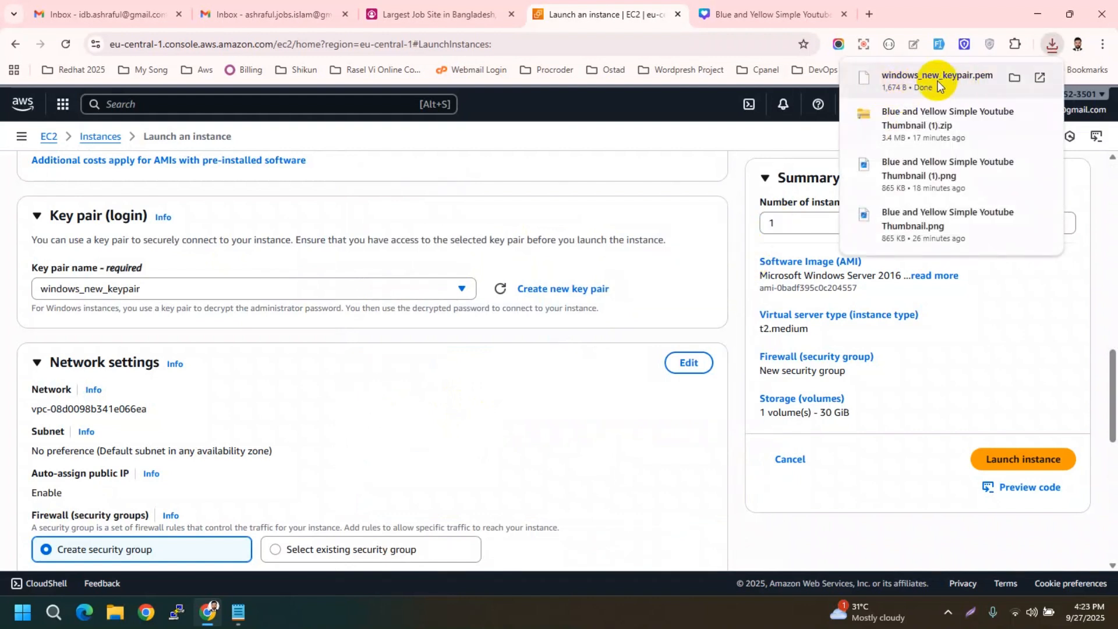
pyautogui.click(505, 386)
# Keep the default firewall and 30 GiB gp2 storage settings and launch the instance.
pyautogui.scroll(-5, 505, 386)
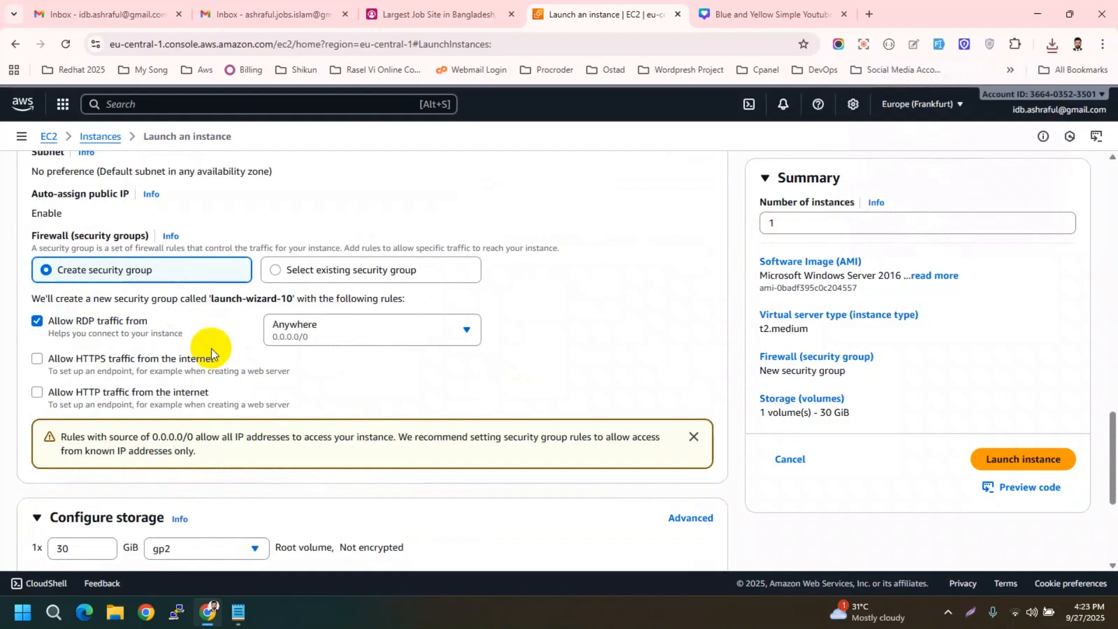
pyautogui.scroll(-3, 523, 301)
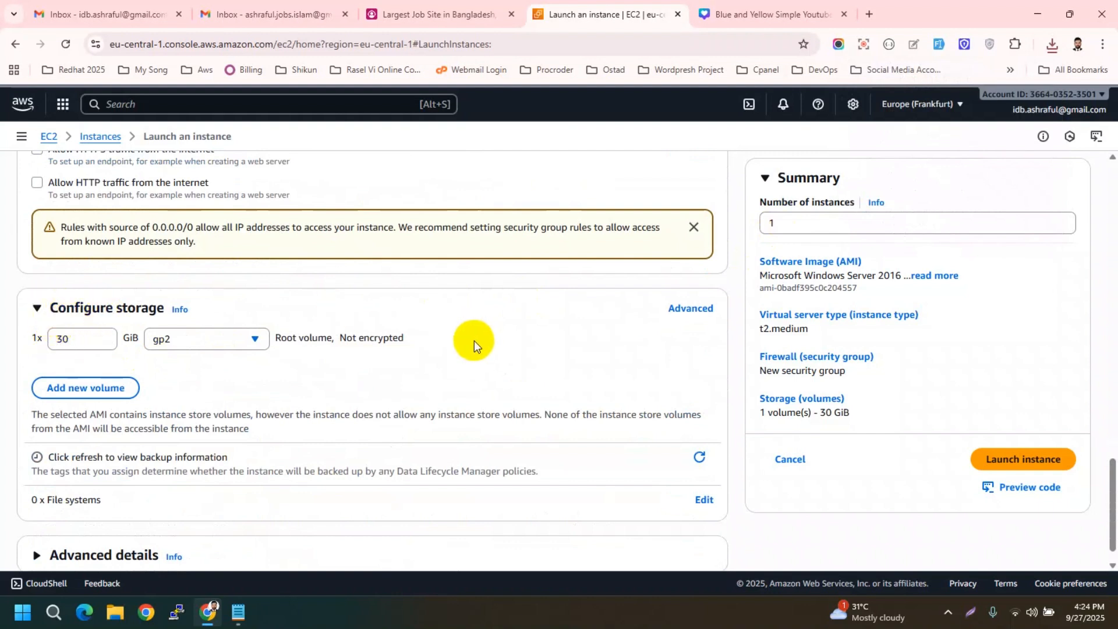
pyautogui.scroll(-1, 474, 340)
pyautogui.click(1026, 459)
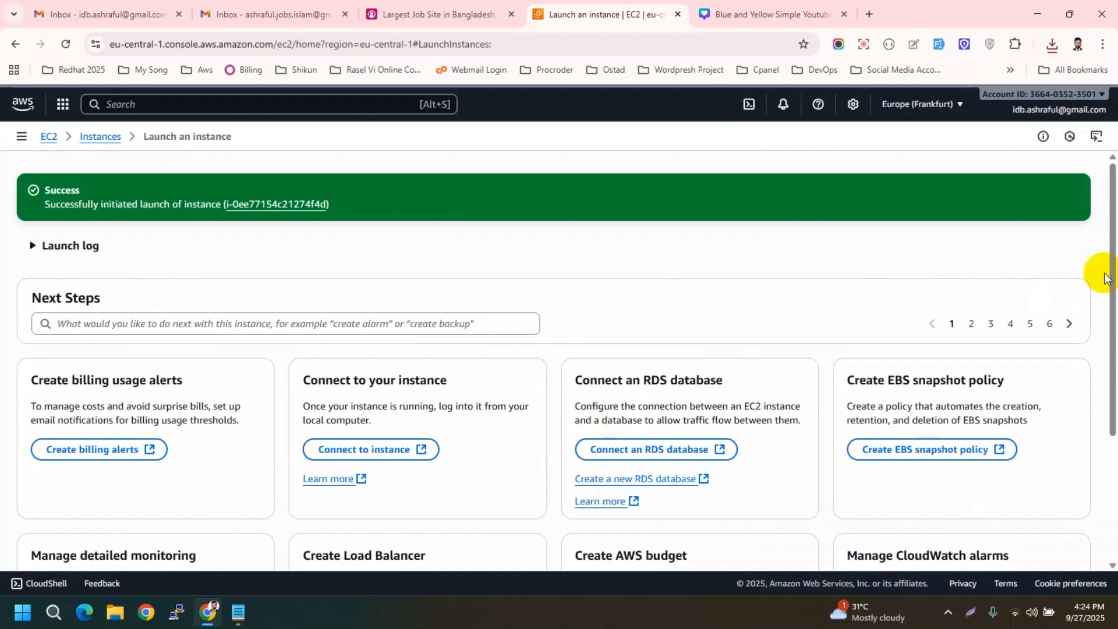
# Open the newly launched instance's details and go to the list of all EC2 instances.
pyautogui.doubleClick(195, 204)
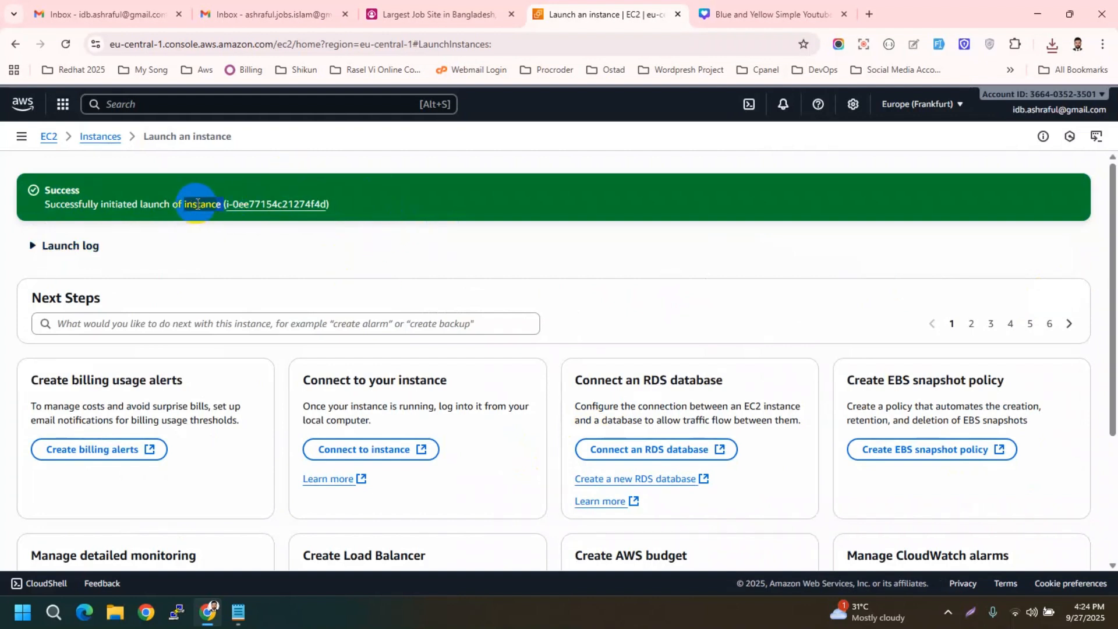
pyautogui.click(269, 205)
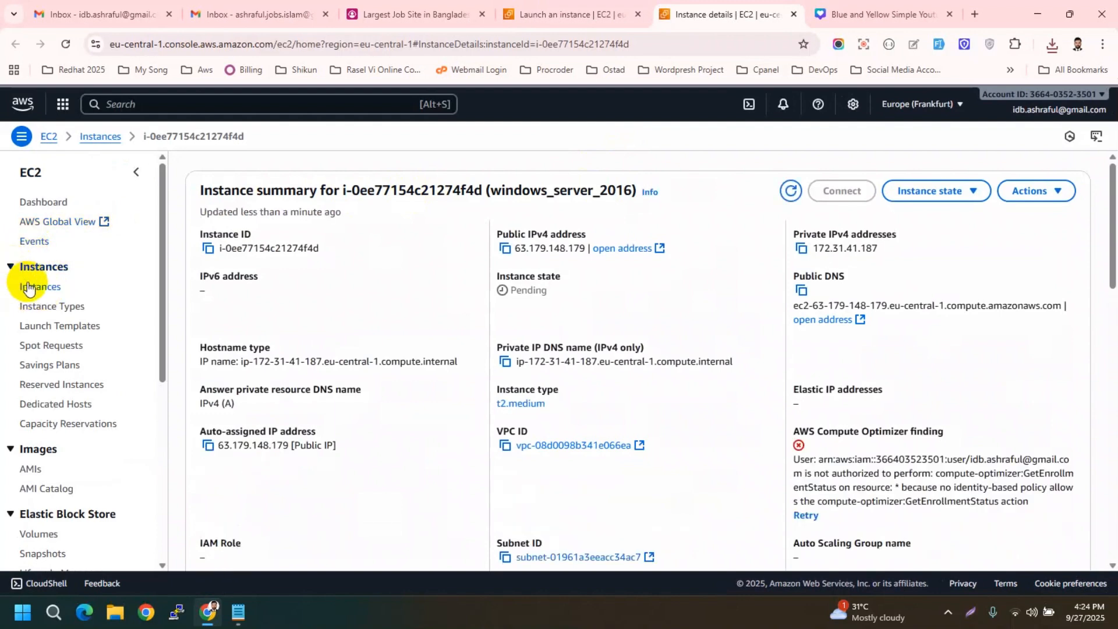
pyautogui.click(34, 287)
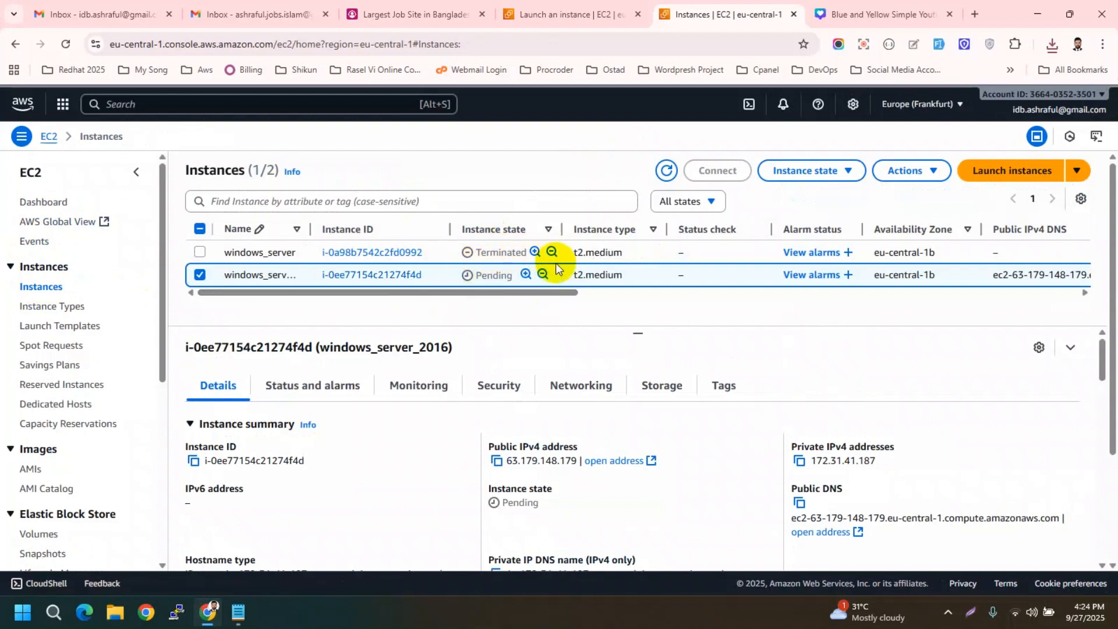
# Widen the Name column, review the windows_server_2016 instance's details, and refresh the list to check its state.
pyautogui.moveTo(310, 229)
pyautogui.mouseDown()
pyautogui.moveTo(347, 227)
pyautogui.moveTo(333, 232)
pyautogui.mouseUp()
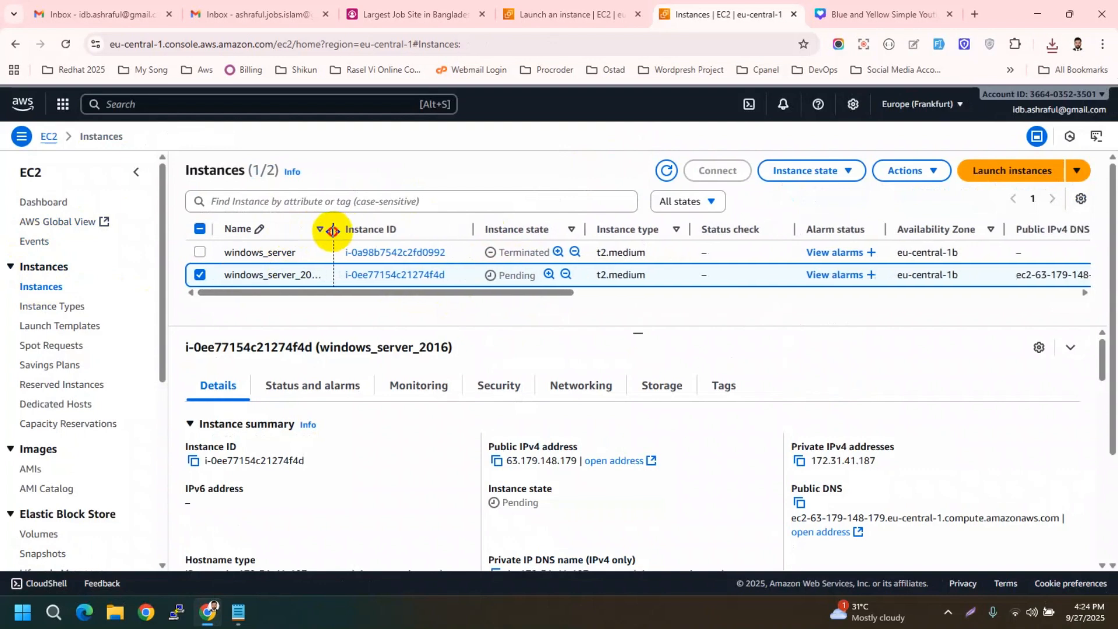
pyautogui.moveTo(543, 284); pyautogui.dragTo(786, 276)
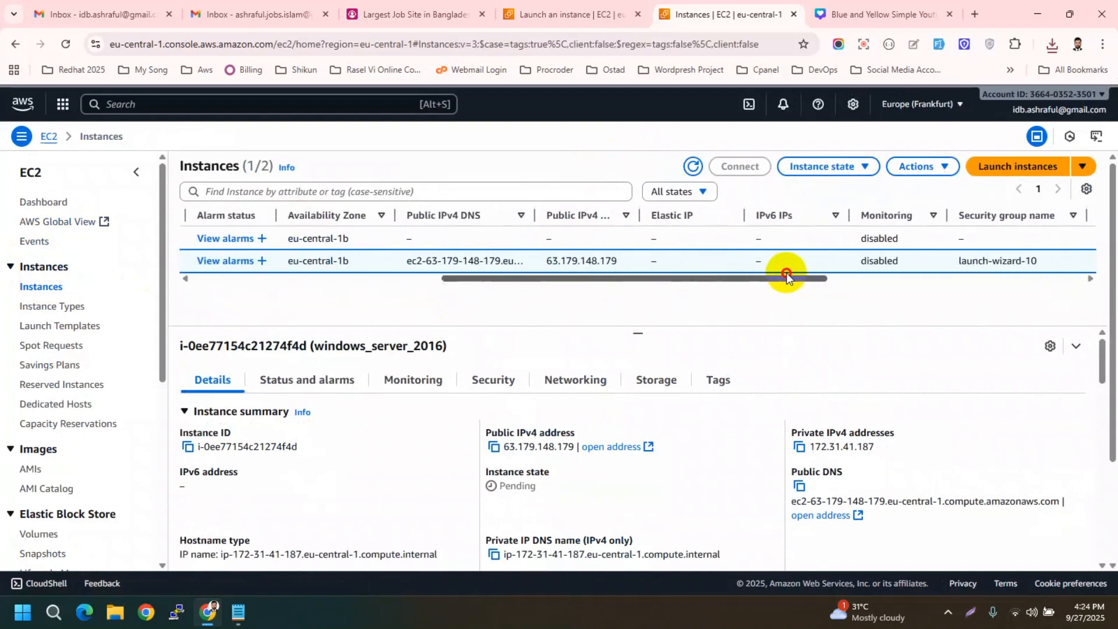
pyautogui.click(692, 166)
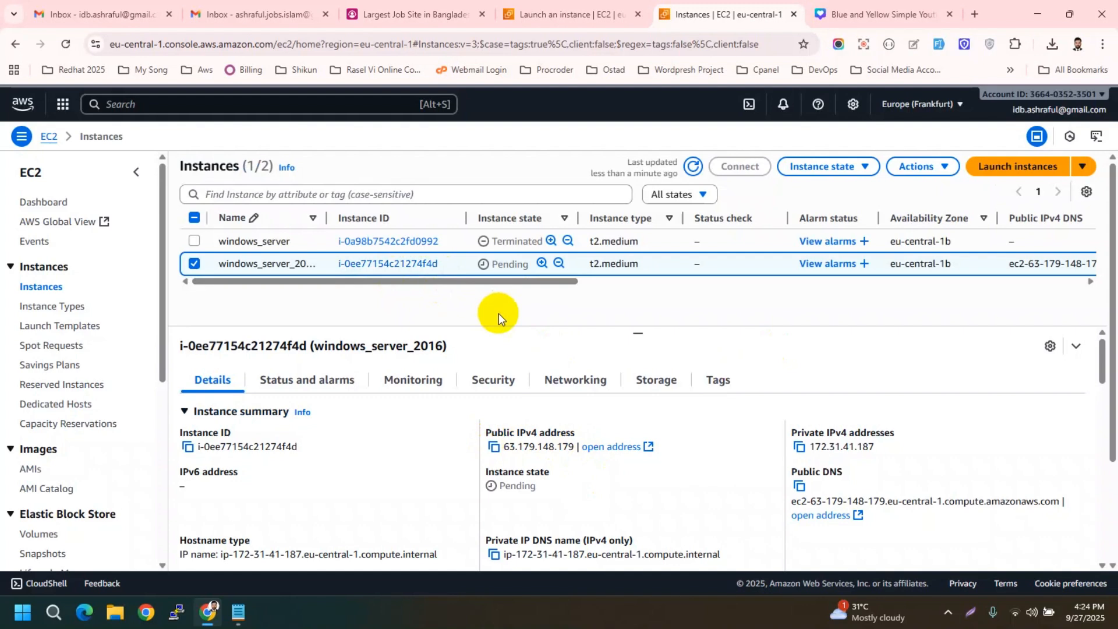
pyautogui.scroll(-2, 588, 468)
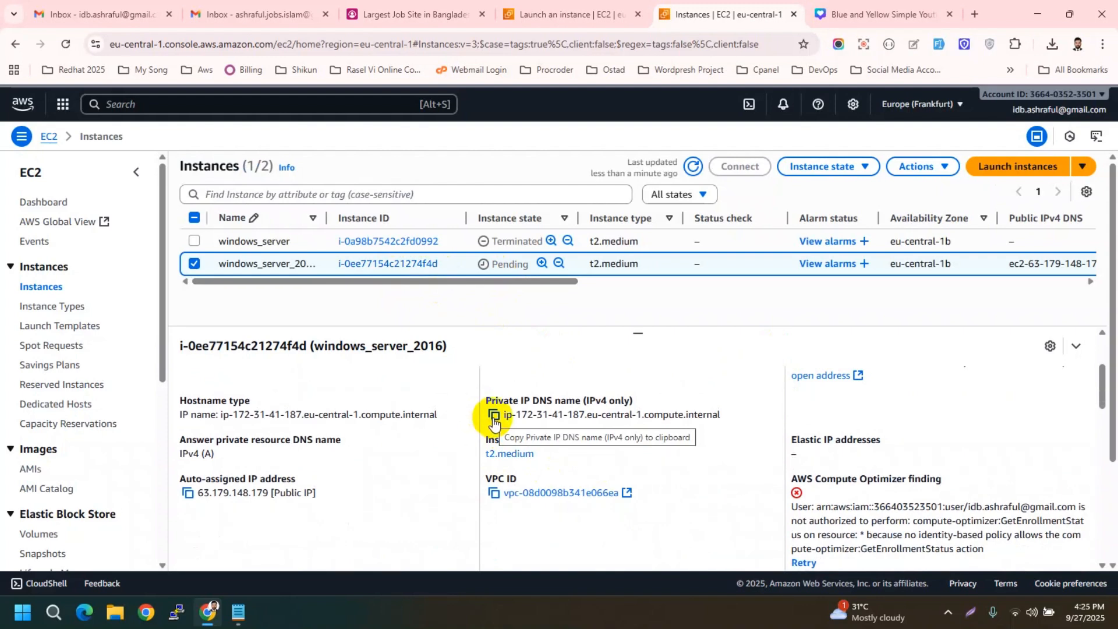
pyautogui.scroll(-6, 661, 399)
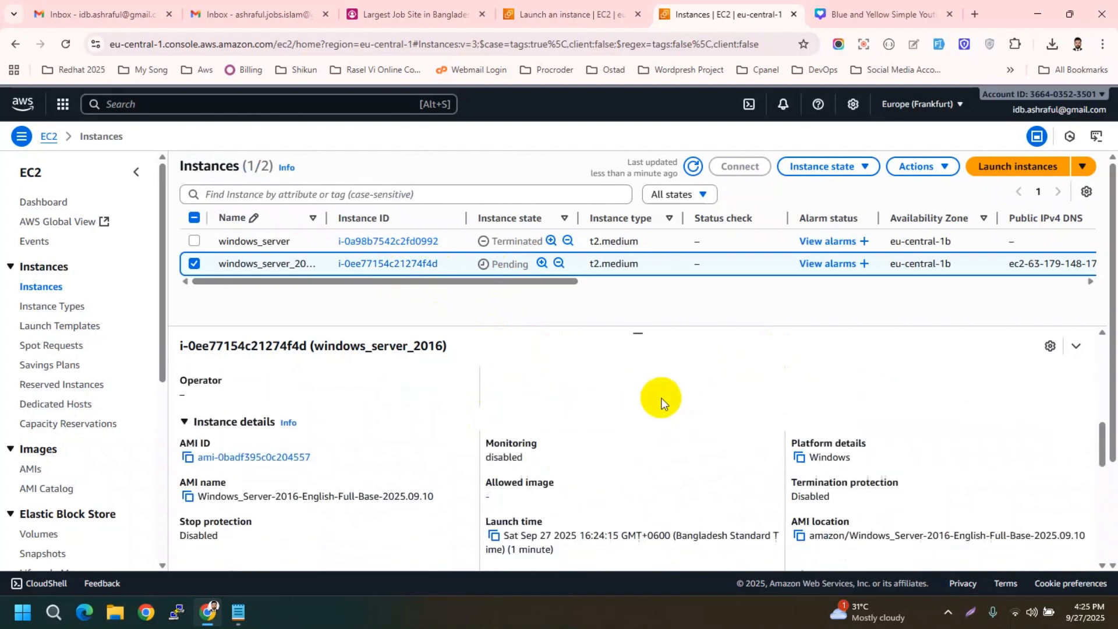
pyautogui.scroll(8, 660, 397)
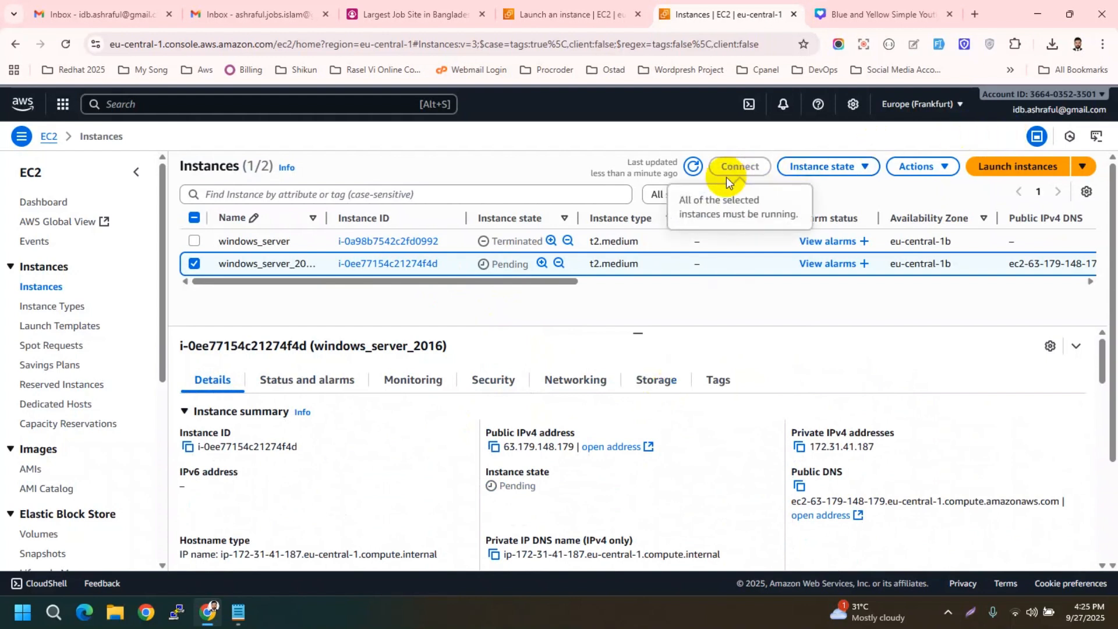
pyautogui.click(693, 167)
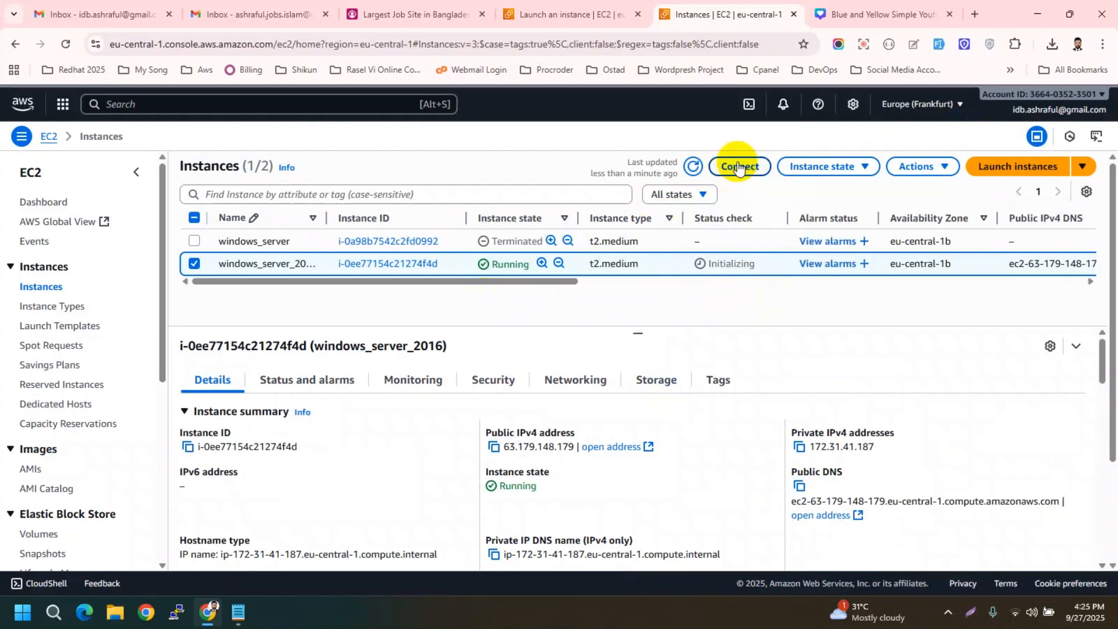
# Download the instance's remote desktop file for the RDP client and open it, accepting the connection to the unknown publisher.
pyautogui.click(749, 171)
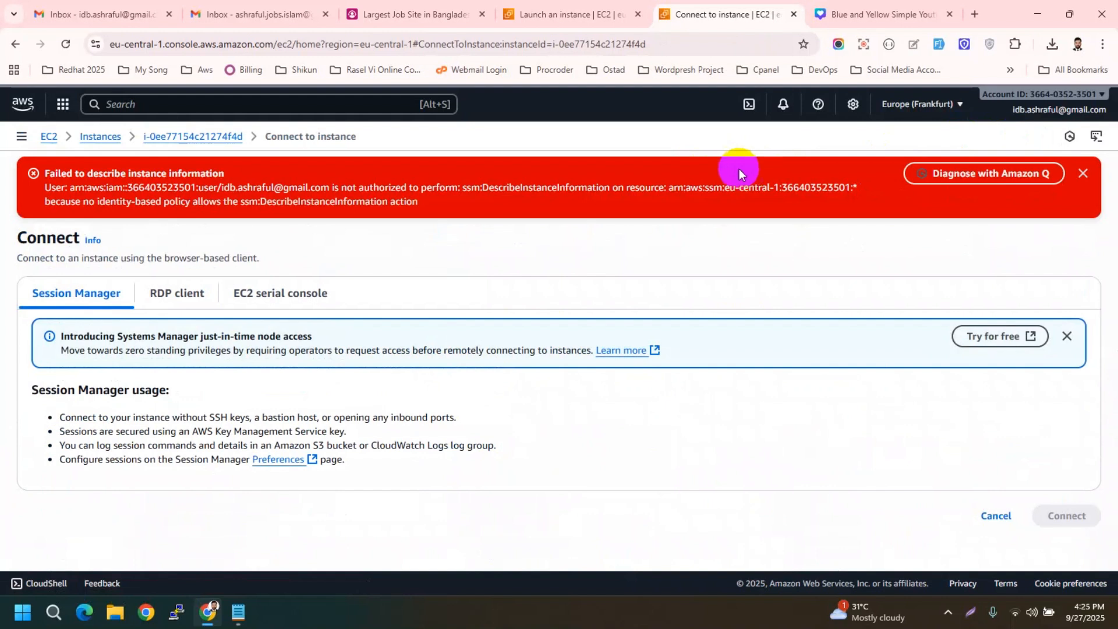
pyautogui.click(173, 299)
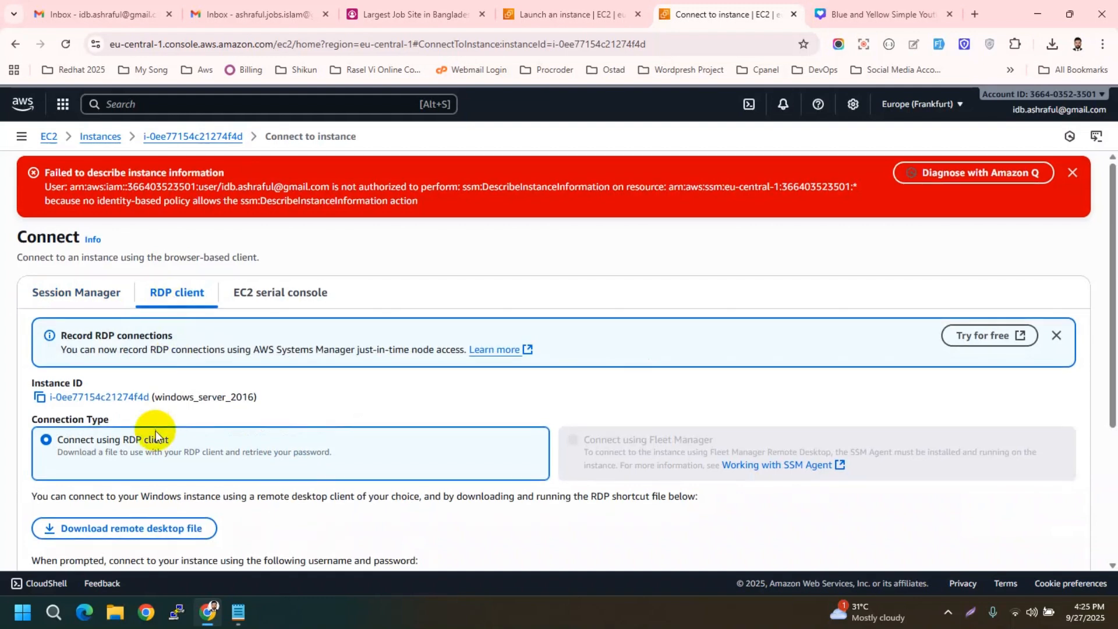
pyautogui.scroll(-2, 146, 428)
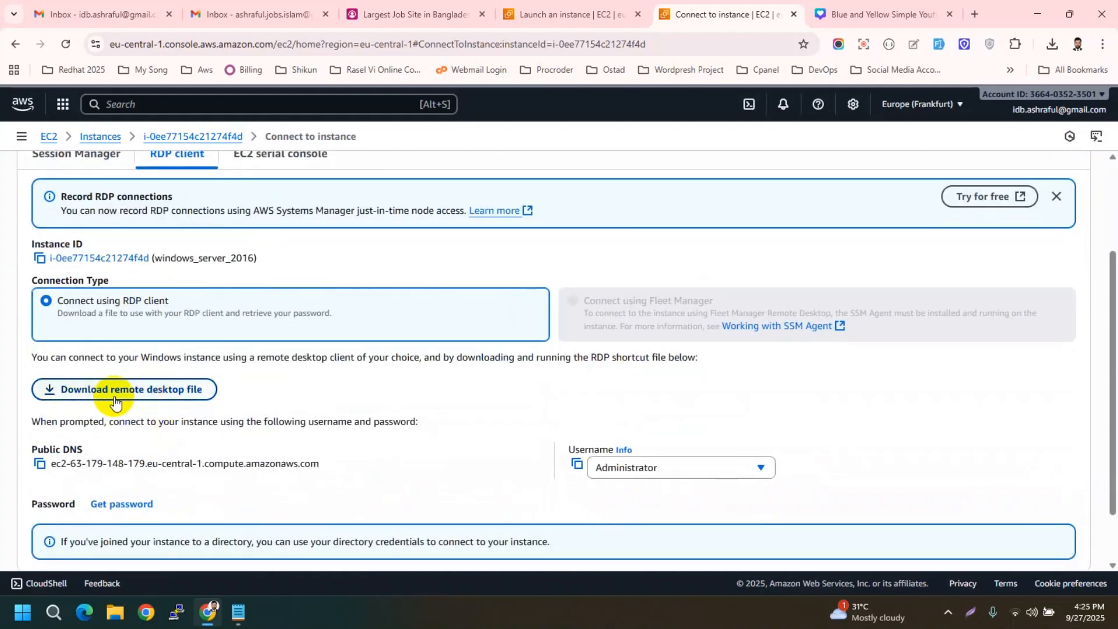
pyautogui.click(172, 396)
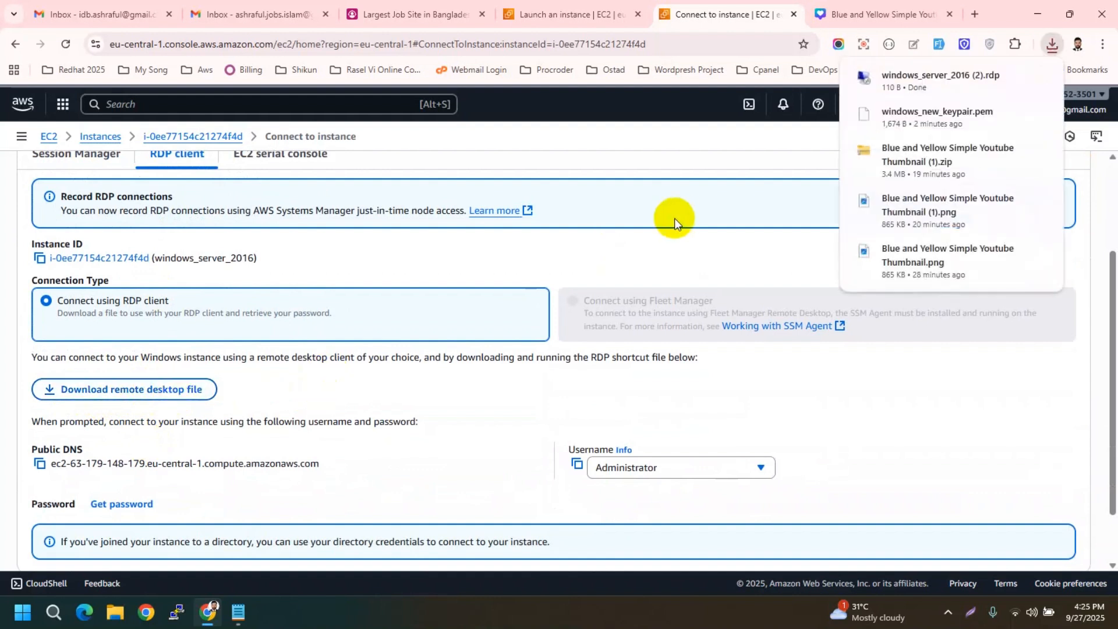
pyautogui.click(919, 83)
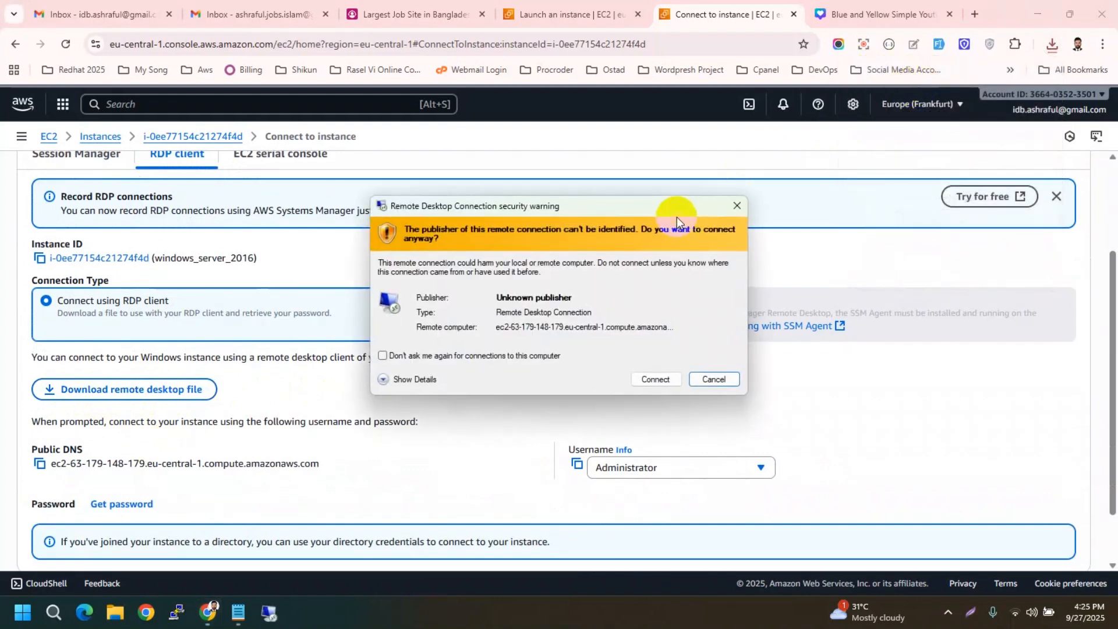
pyautogui.click(655, 377)
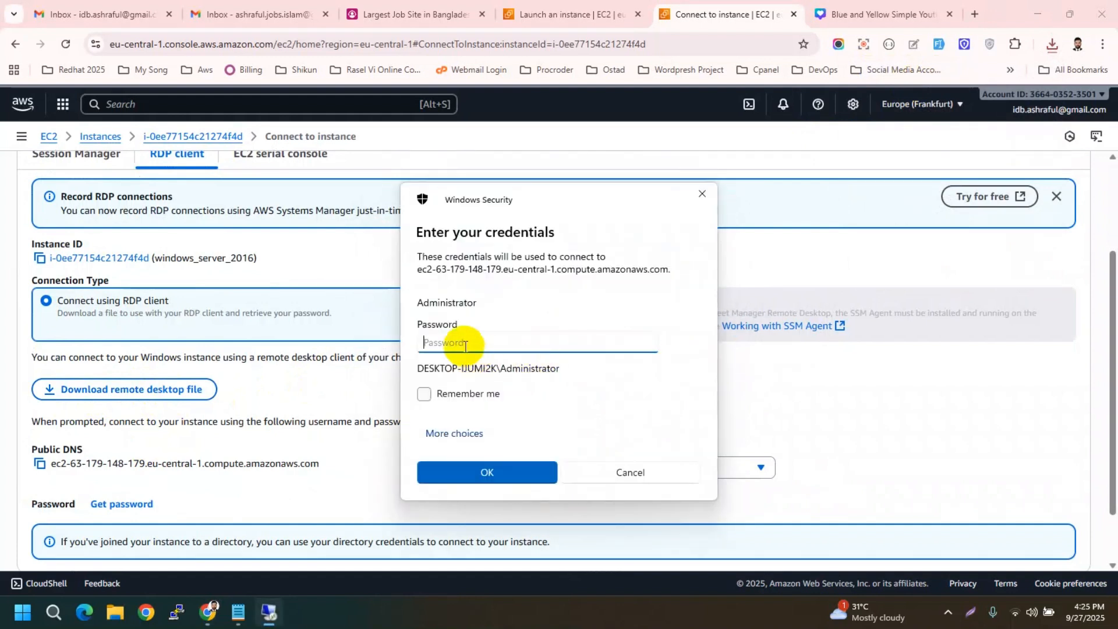
# Try to retrieve the instance's Windows administrator password.
pyautogui.click(219, 441)
pyautogui.scroll(-2, 219, 441)
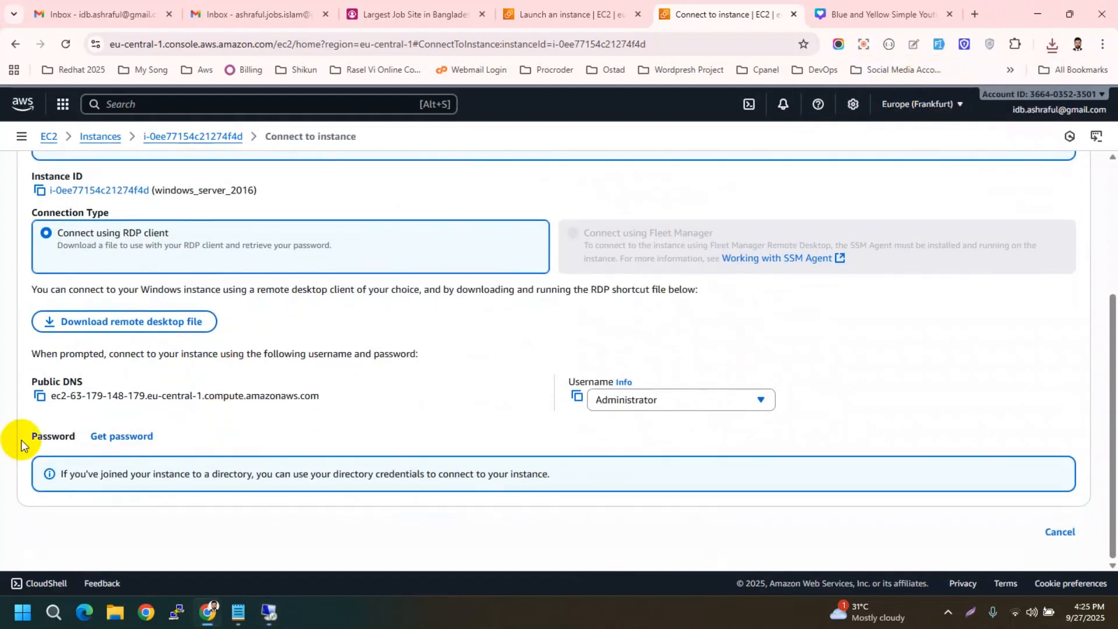
pyautogui.click(122, 436)
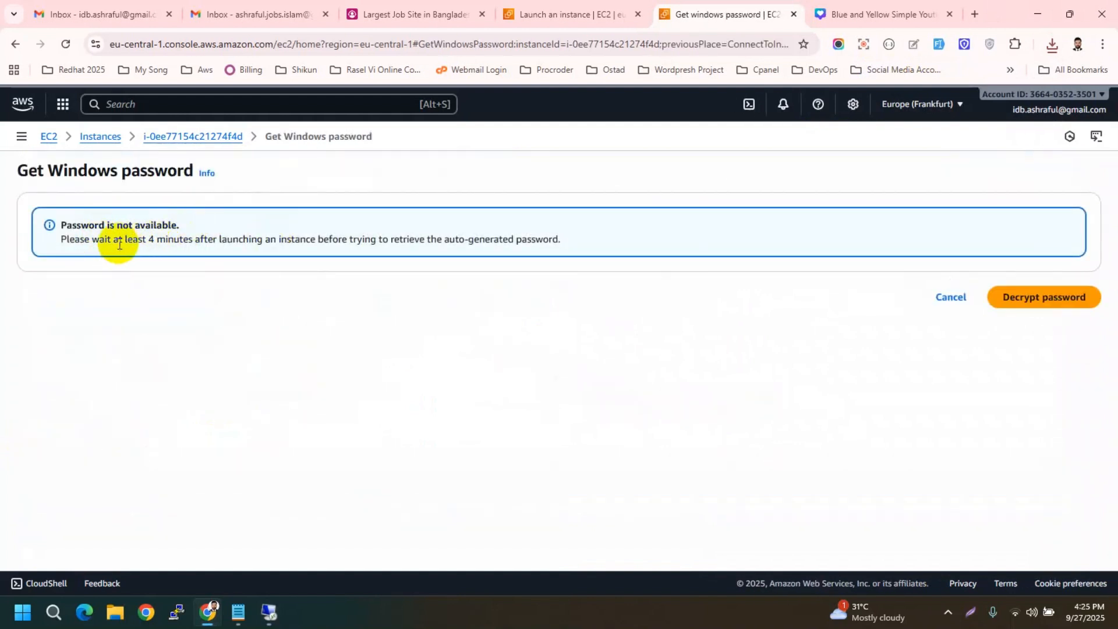
pyautogui.moveTo(117, 242); pyautogui.dragTo(282, 246)
pyautogui.click(297, 244)
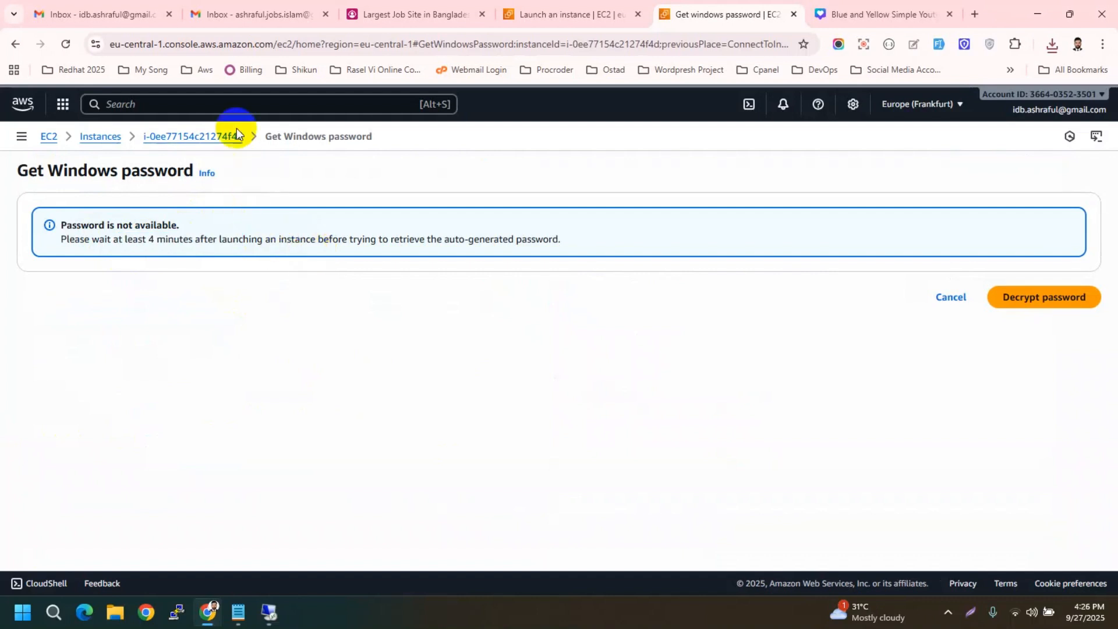
# Return to the instance's RDP client connection options and request the Windows password again.
pyautogui.click(187, 138)
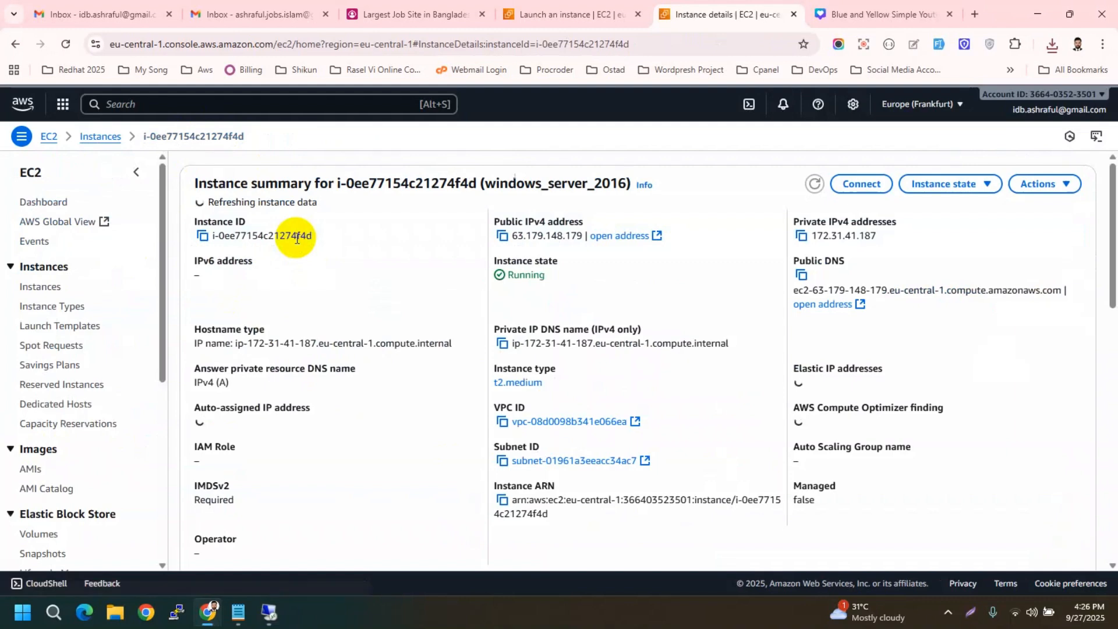
pyautogui.click(62, 280)
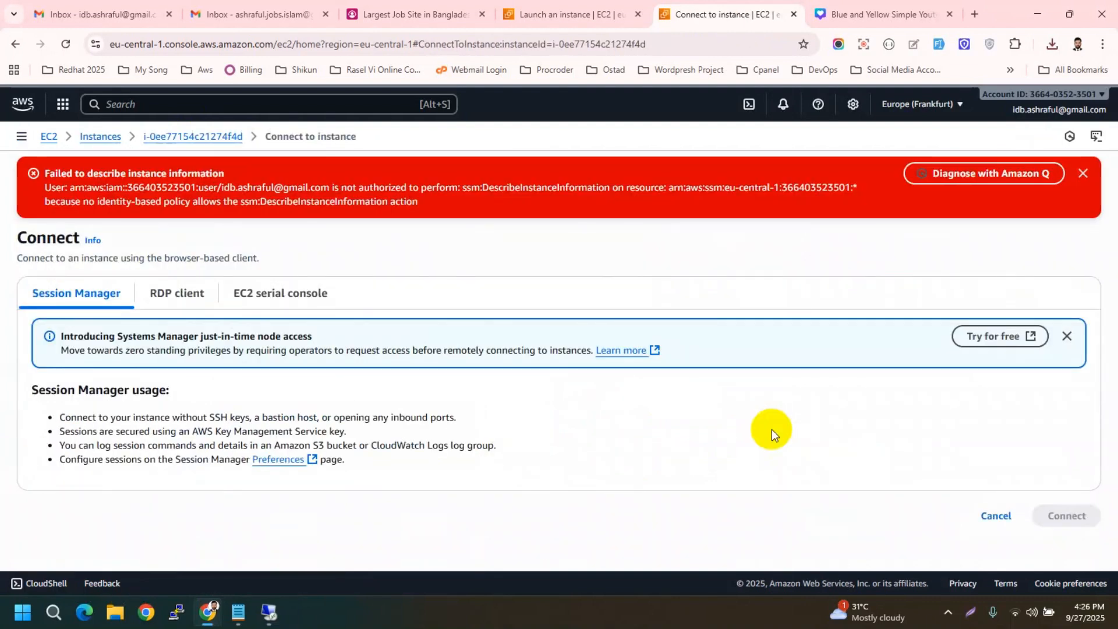
pyautogui.click(176, 293)
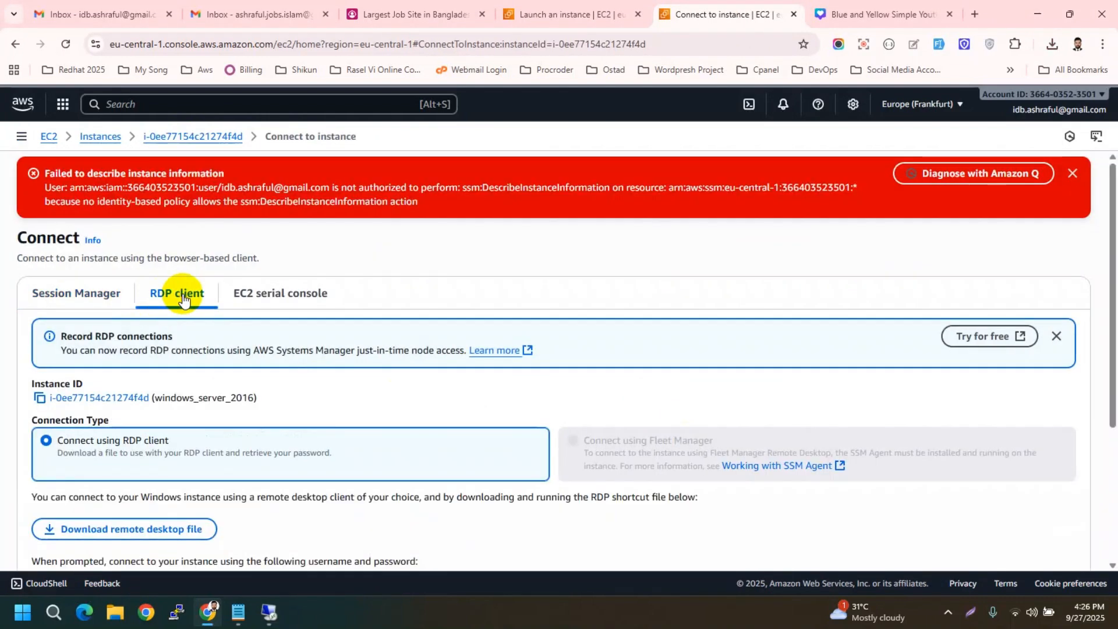
pyautogui.scroll(-3, 199, 391)
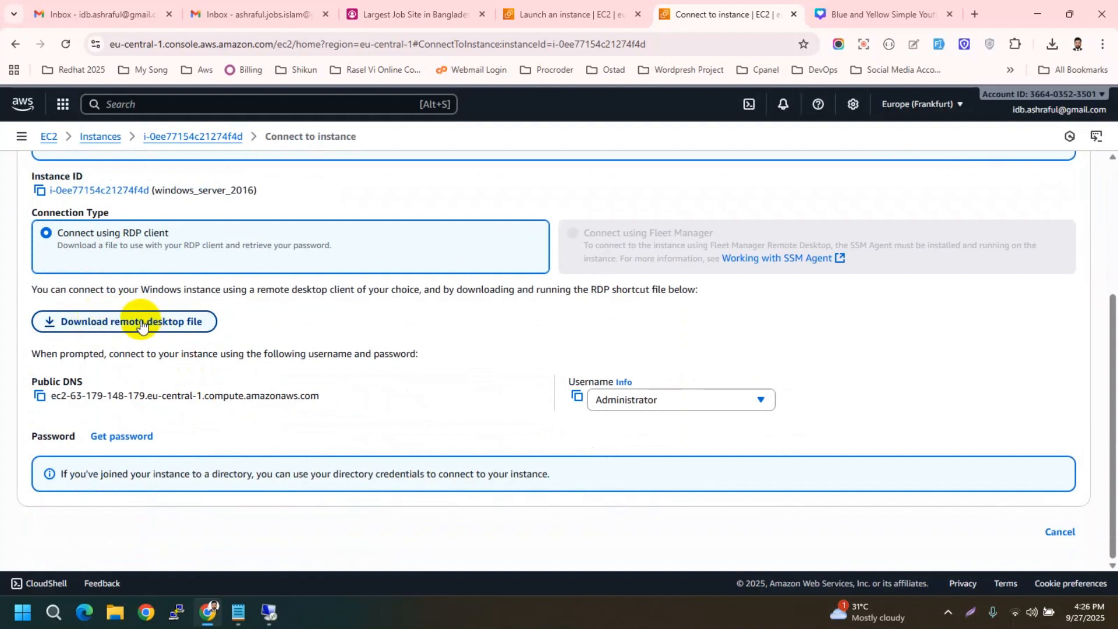
pyautogui.click(269, 612)
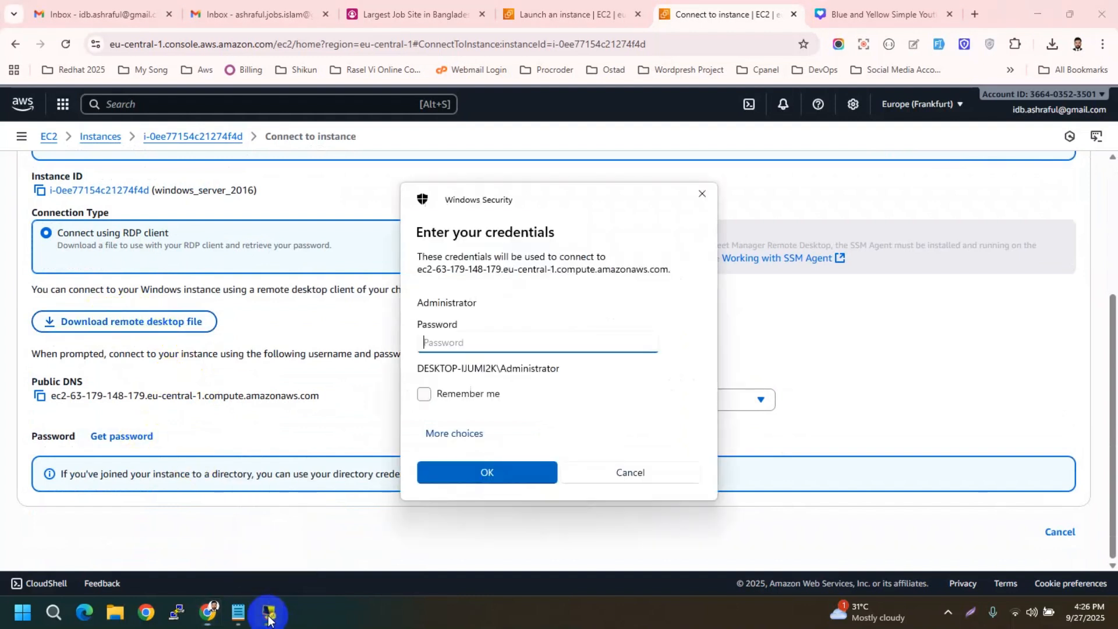
pyautogui.click(110, 435)
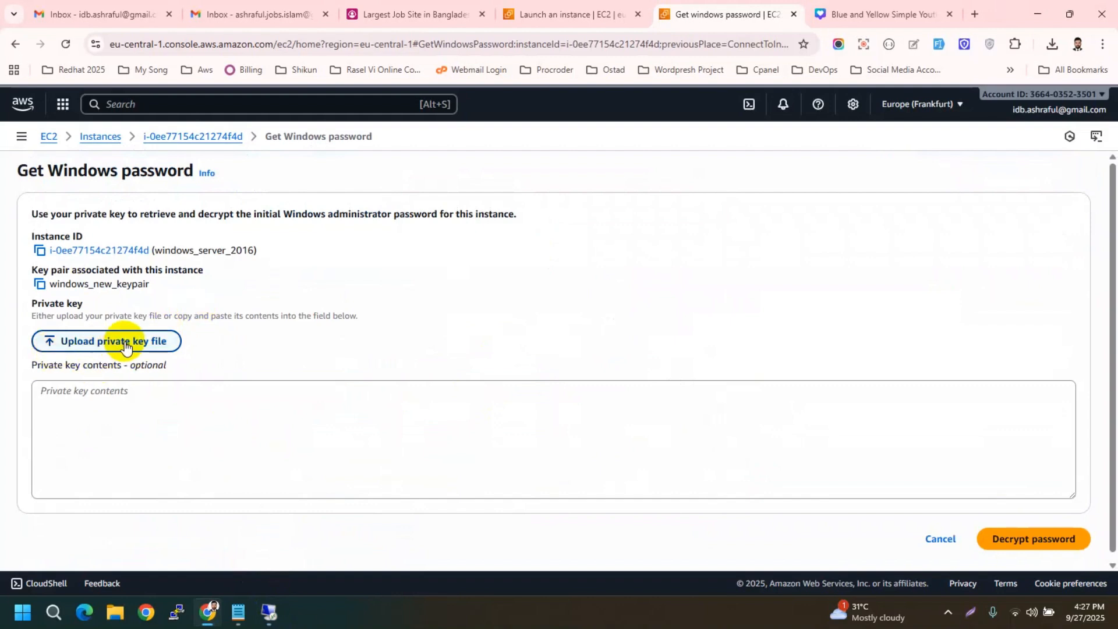
# Upload windows_new_keypair.pem as the private key file and decrypt the instance's Windows administrator password.
pyautogui.click(147, 349)
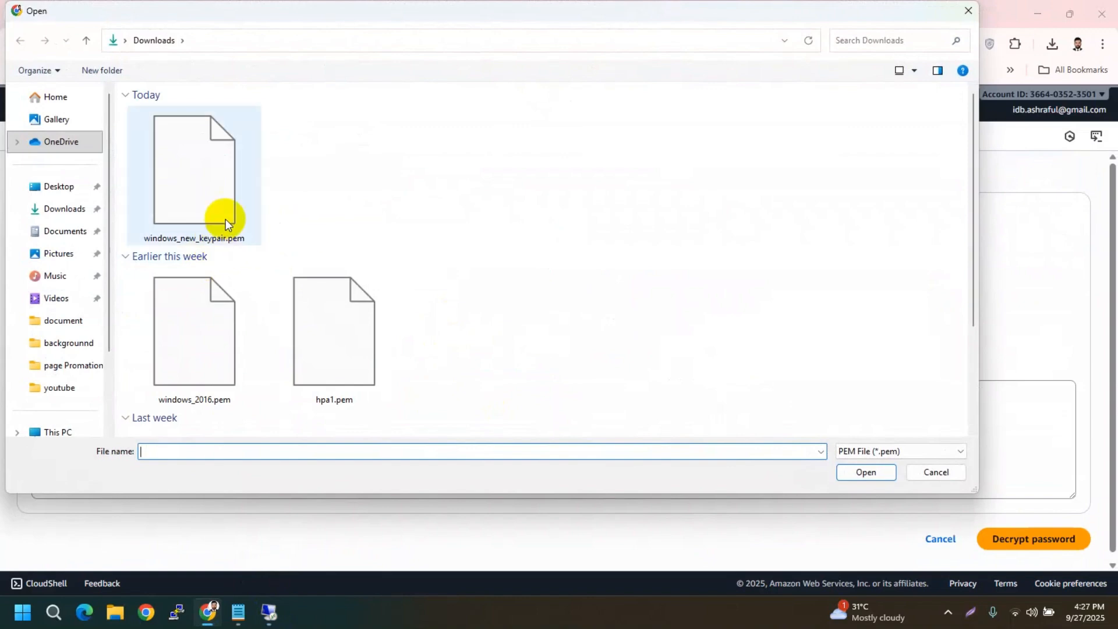
pyautogui.click(207, 214)
pyautogui.doubleClick(207, 214)
pyautogui.scroll(-1, 305, 344)
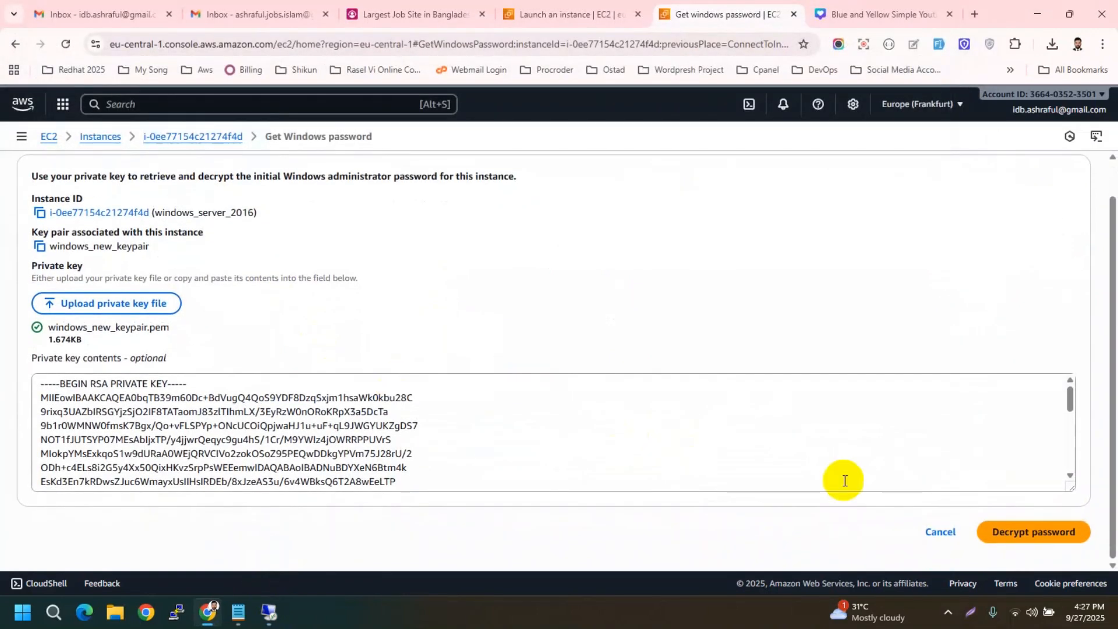
pyautogui.click(1013, 537)
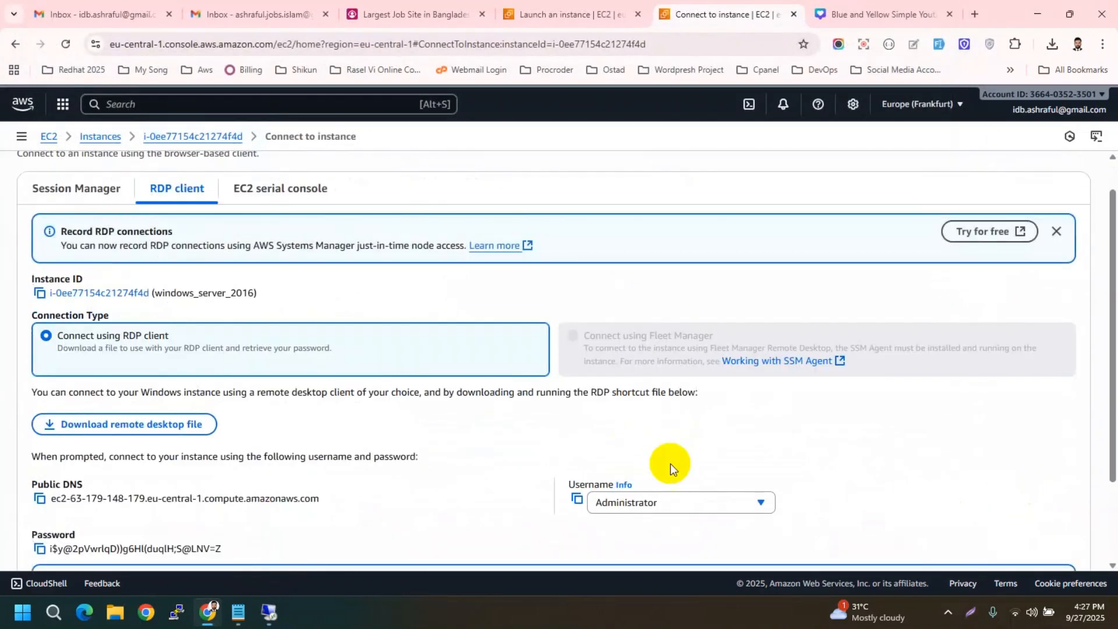
# Copy the decrypted administrator password, enter it in the remote desktop credentials with Remember me enabled, and connect despite the certificate errors.
pyautogui.scroll(-2, 670, 463)
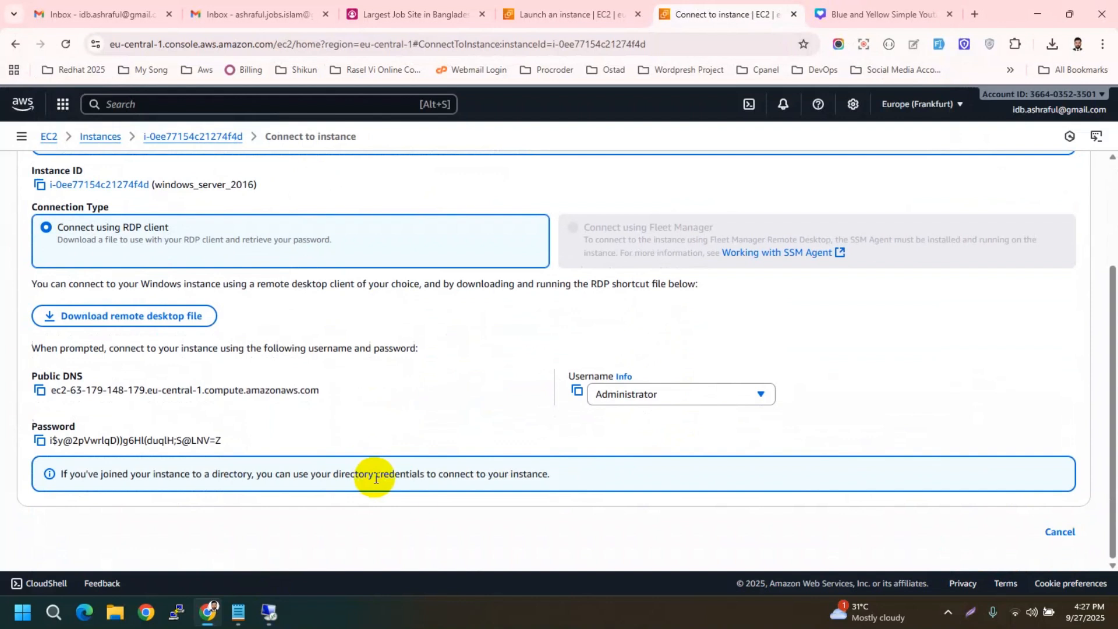
pyautogui.click(39, 441)
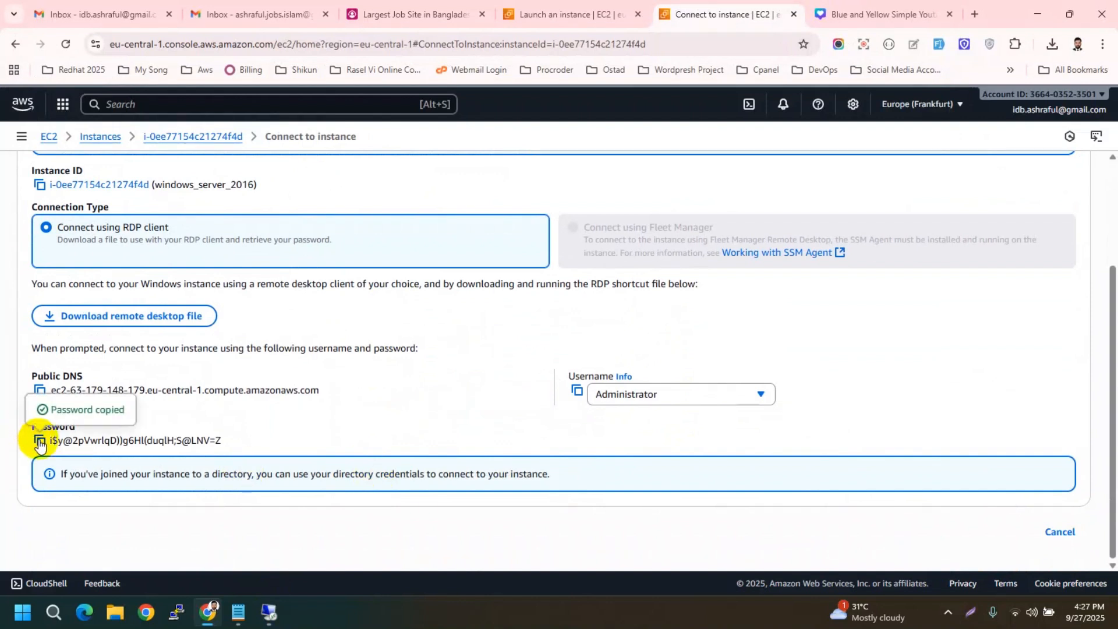
pyautogui.click(269, 600)
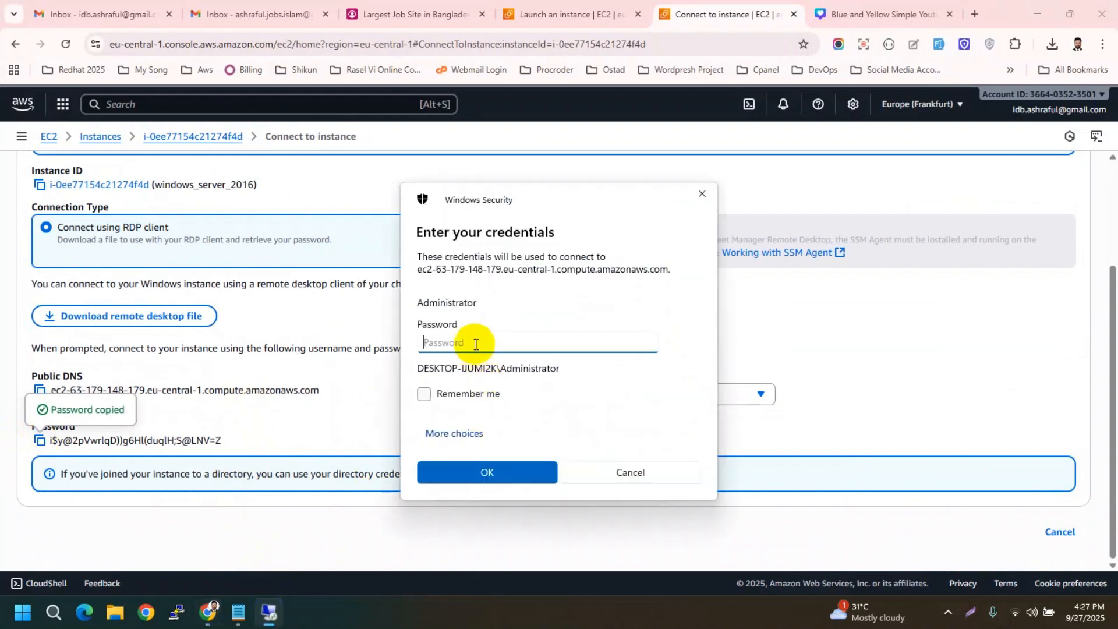
pyautogui.hotkey('ctrl', 'v')
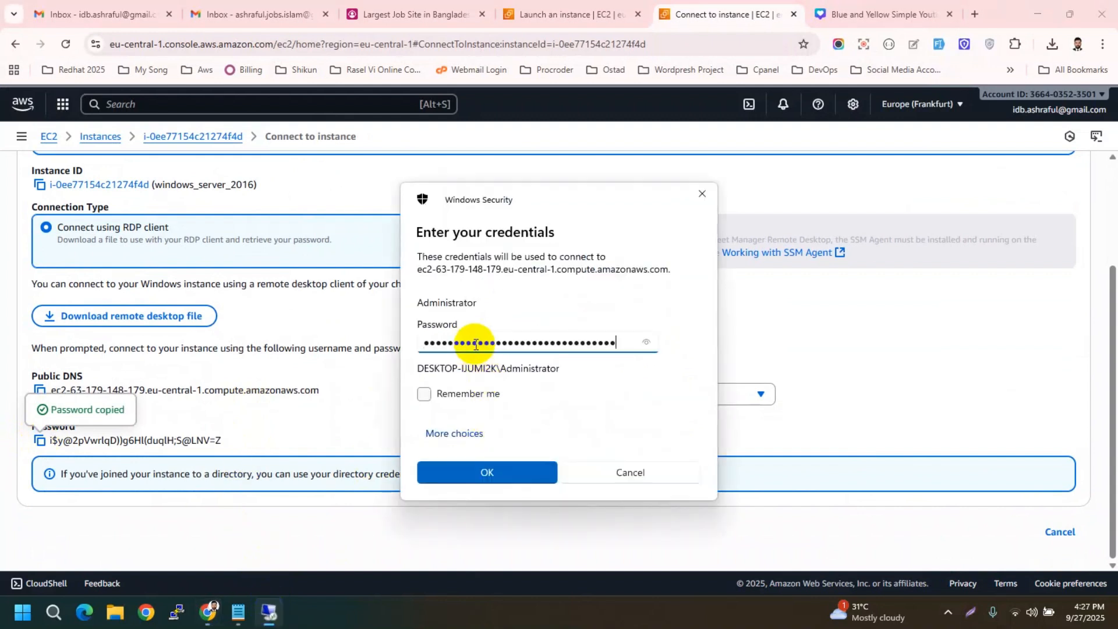
pyautogui.click(459, 394)
pyautogui.click(487, 470)
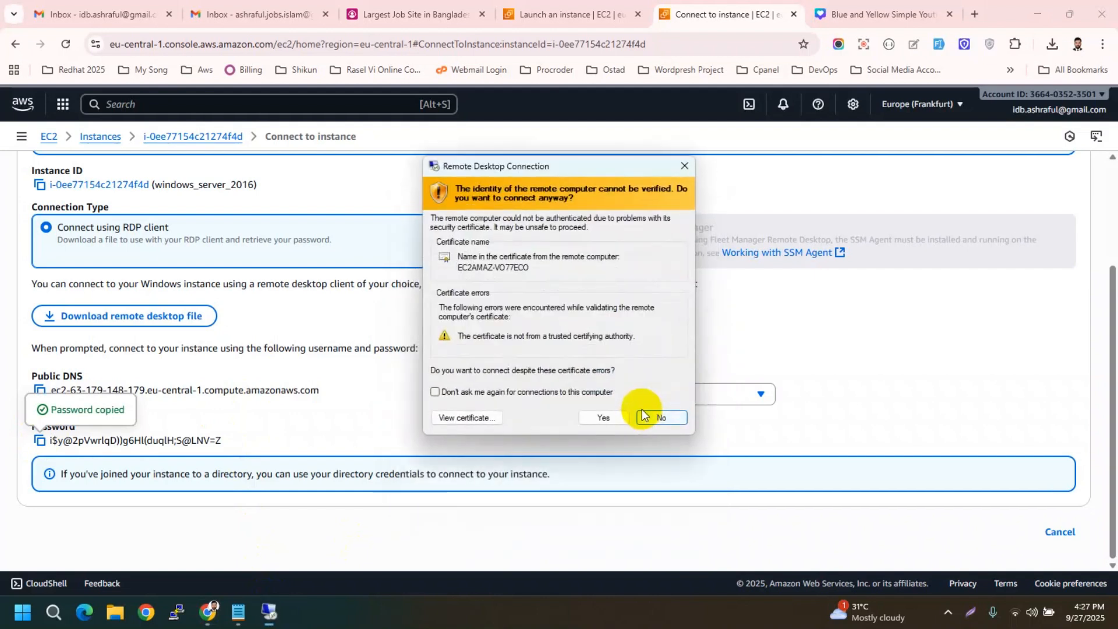
pyautogui.click(595, 414)
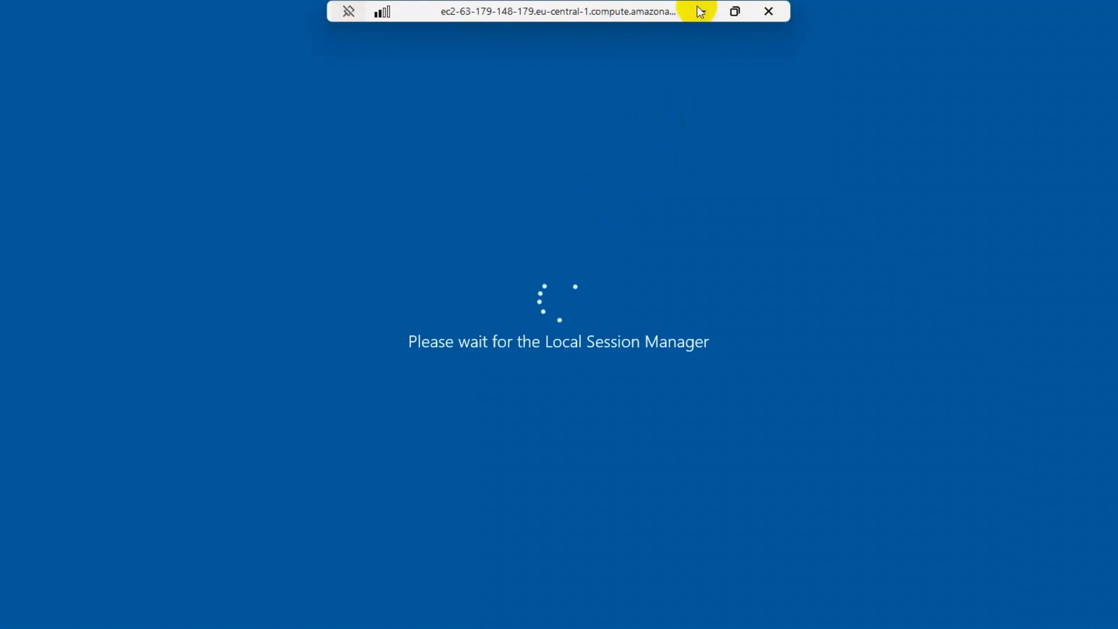
# Minimize the remote session and open the Elastic Block Store volumes list in the EC2 console.
pyautogui.click(700, 12)
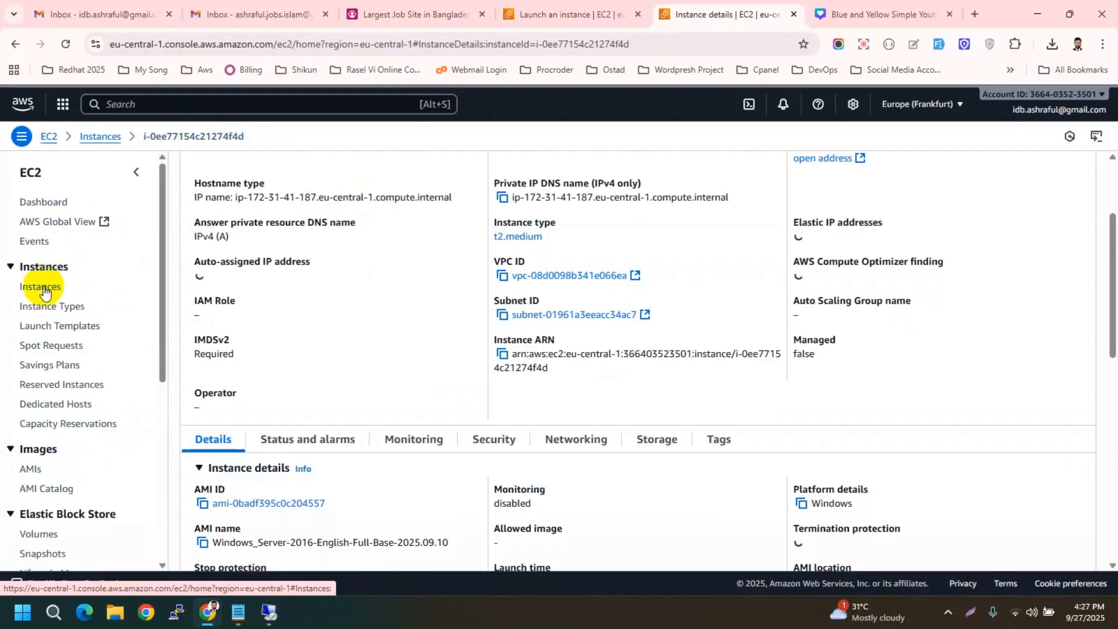
pyautogui.click(41, 287)
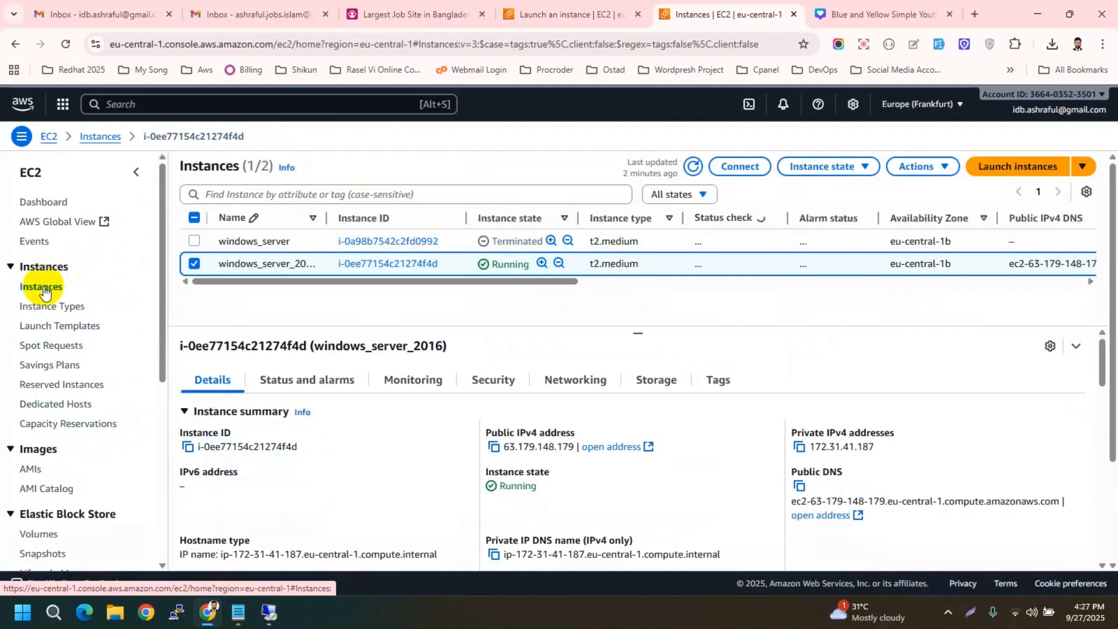
pyautogui.scroll(-1, 35, 443)
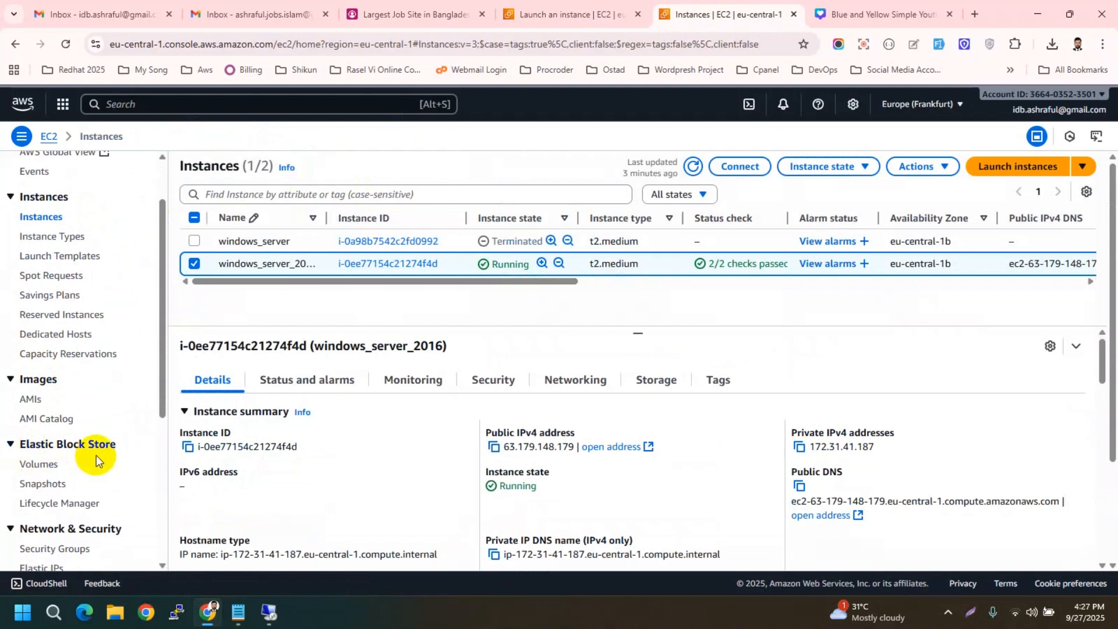
pyautogui.click(52, 466)
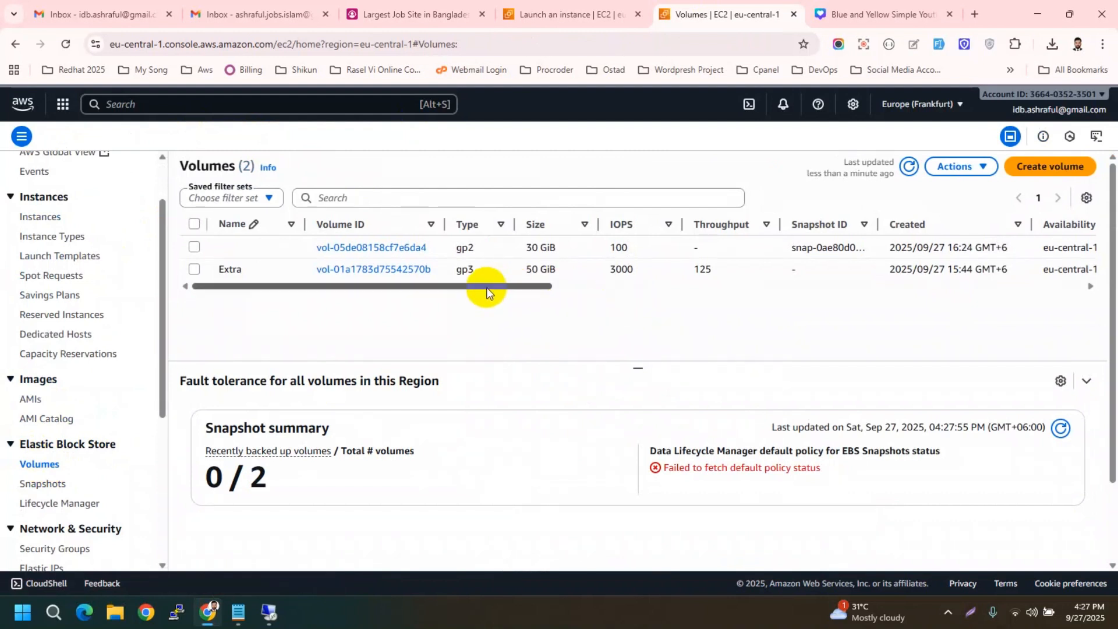
# Name the unnamed 30 GiB gp2 volume default.
pyautogui.moveTo(482, 287); pyautogui.dragTo(369, 299)
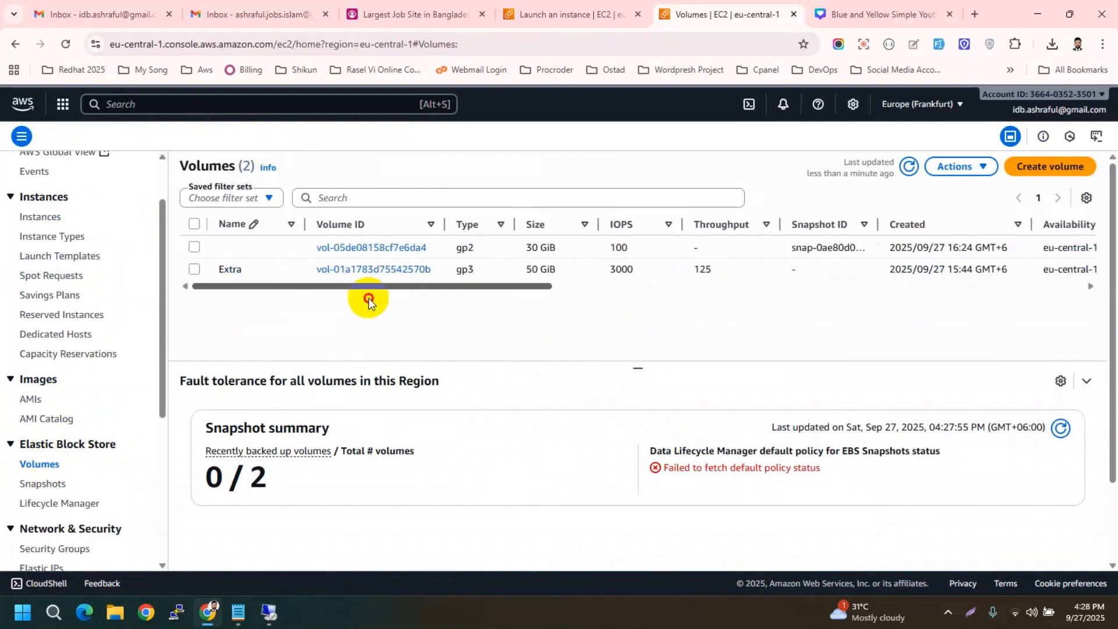
pyautogui.click(295, 246)
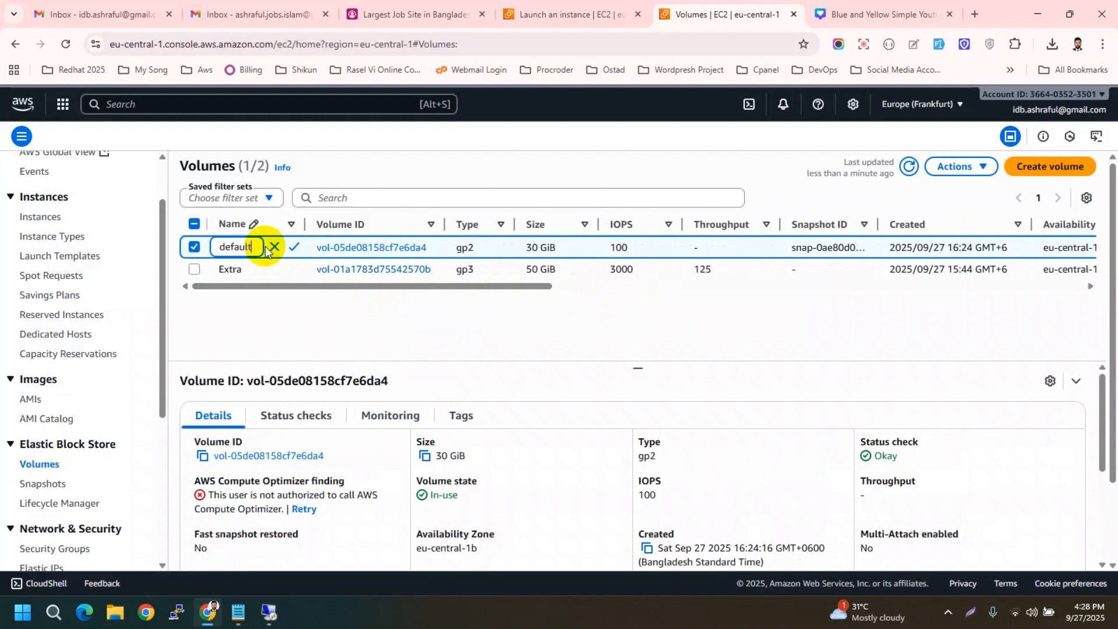
pyautogui.click(294, 247)
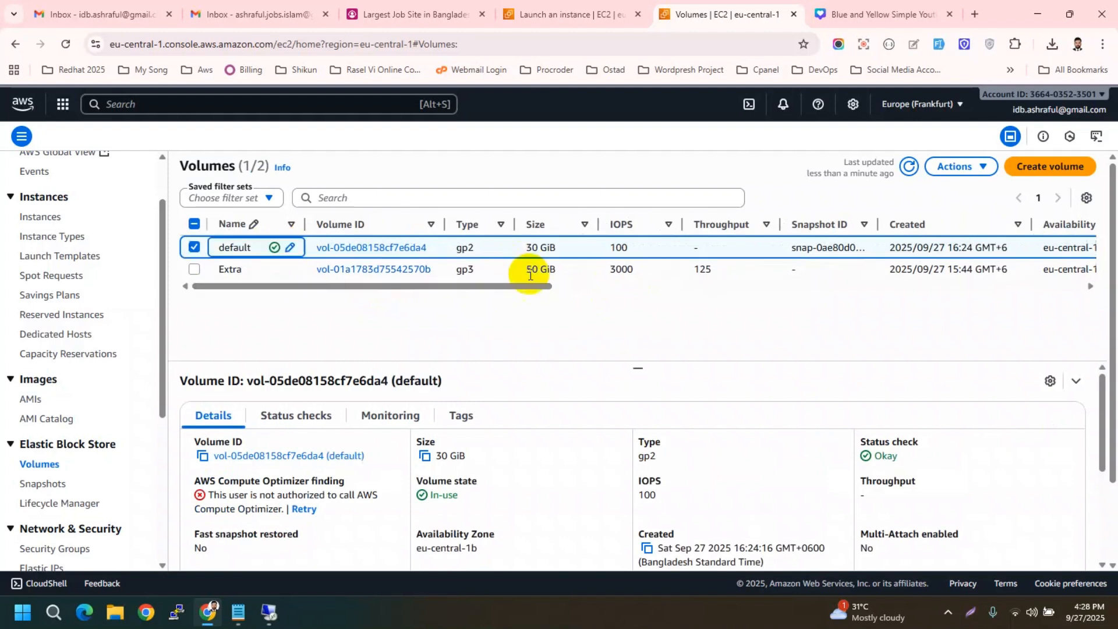
# Compare the two volumes, select only the 50 GiB Extra volume and delete it, confirming with the word delete.
pyautogui.moveTo(509, 287); pyautogui.dragTo(582, 291)
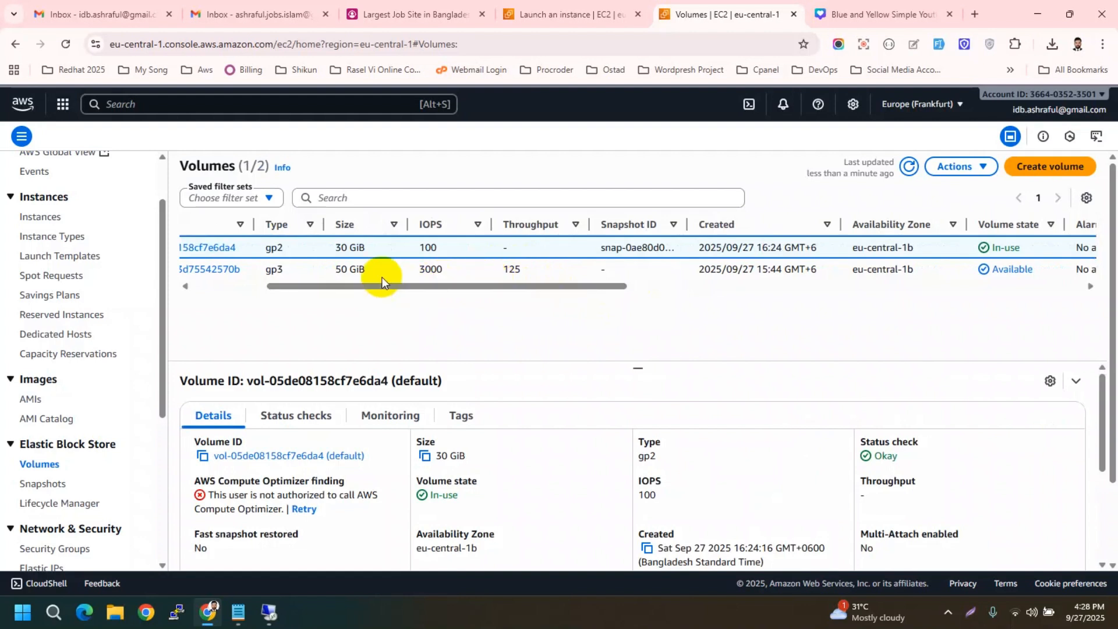
pyautogui.moveTo(336, 247); pyautogui.dragTo(309, 286)
pyautogui.click(543, 313)
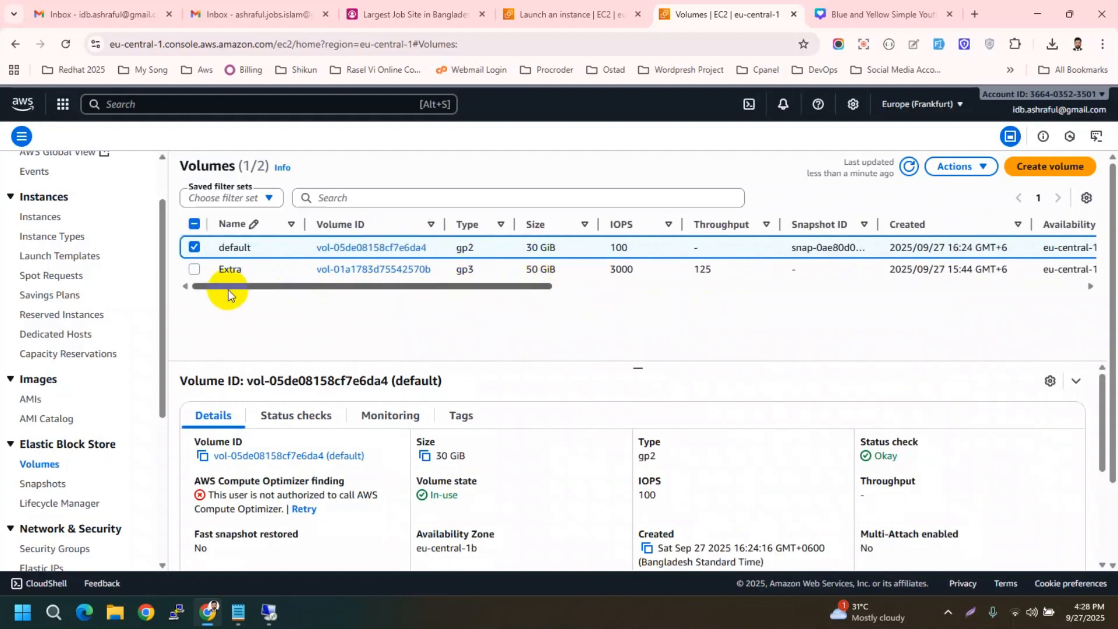
pyautogui.click(194, 268)
pyautogui.click(195, 248)
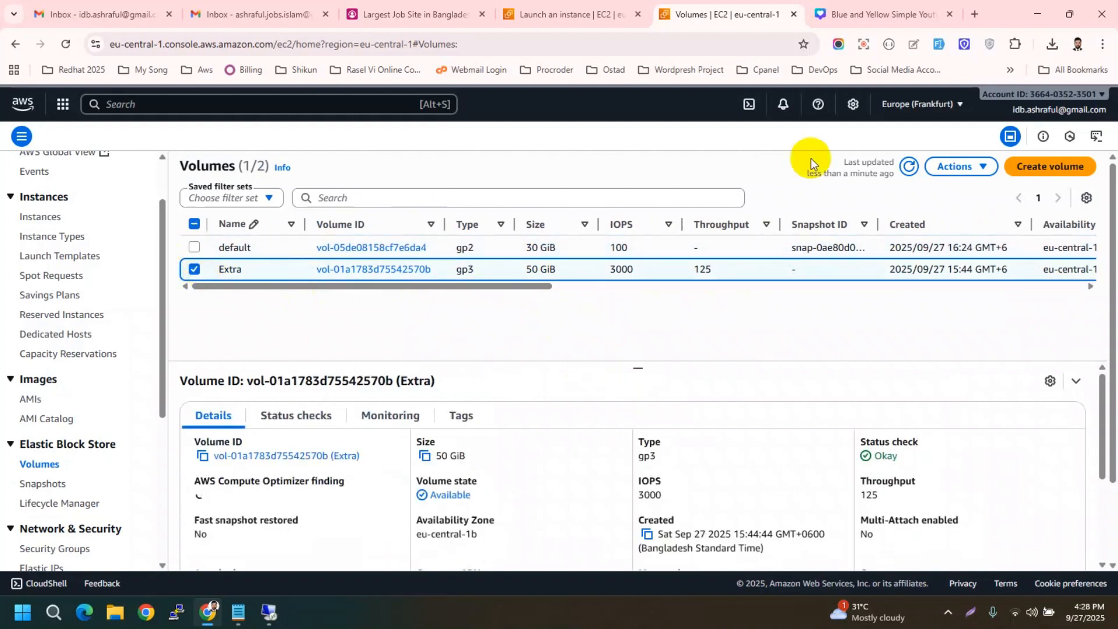
pyautogui.click(937, 166)
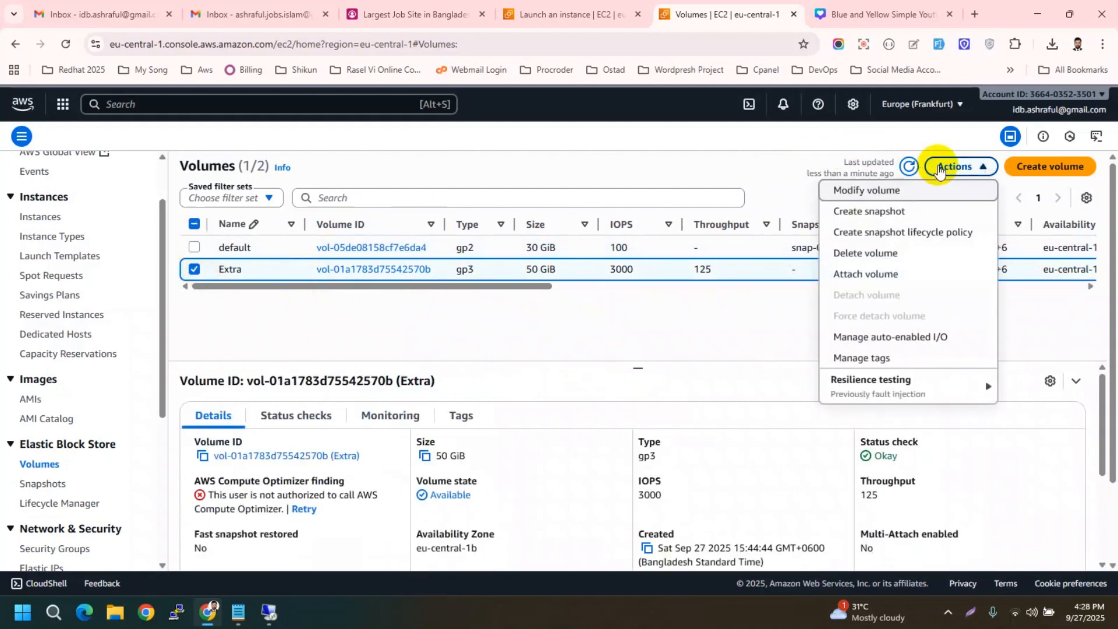
pyautogui.click(902, 256)
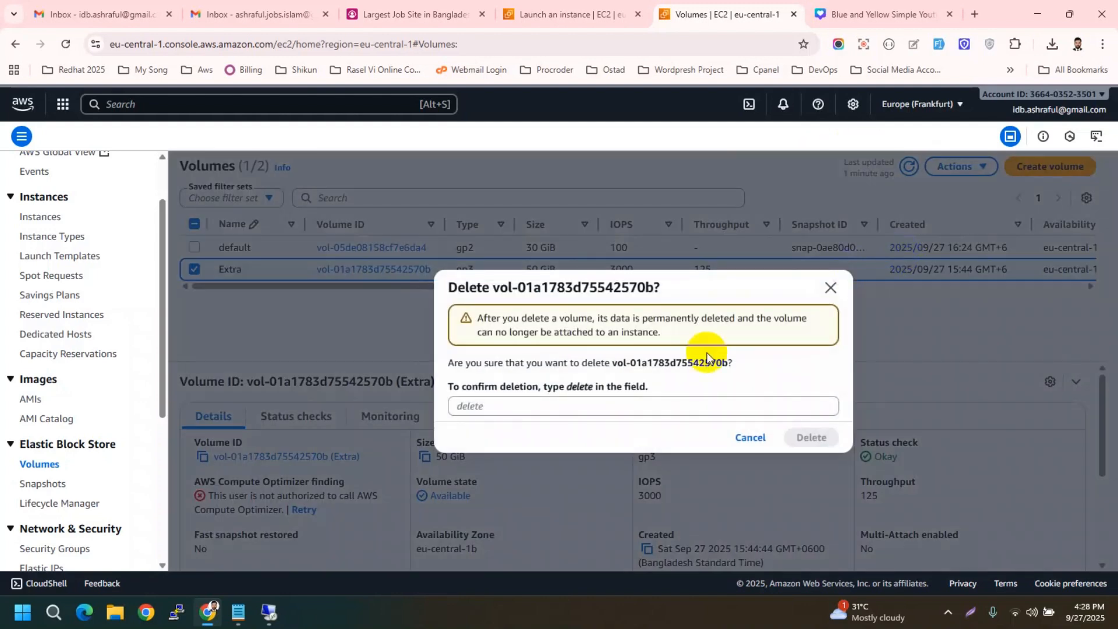
pyautogui.doubleClick(579, 387)
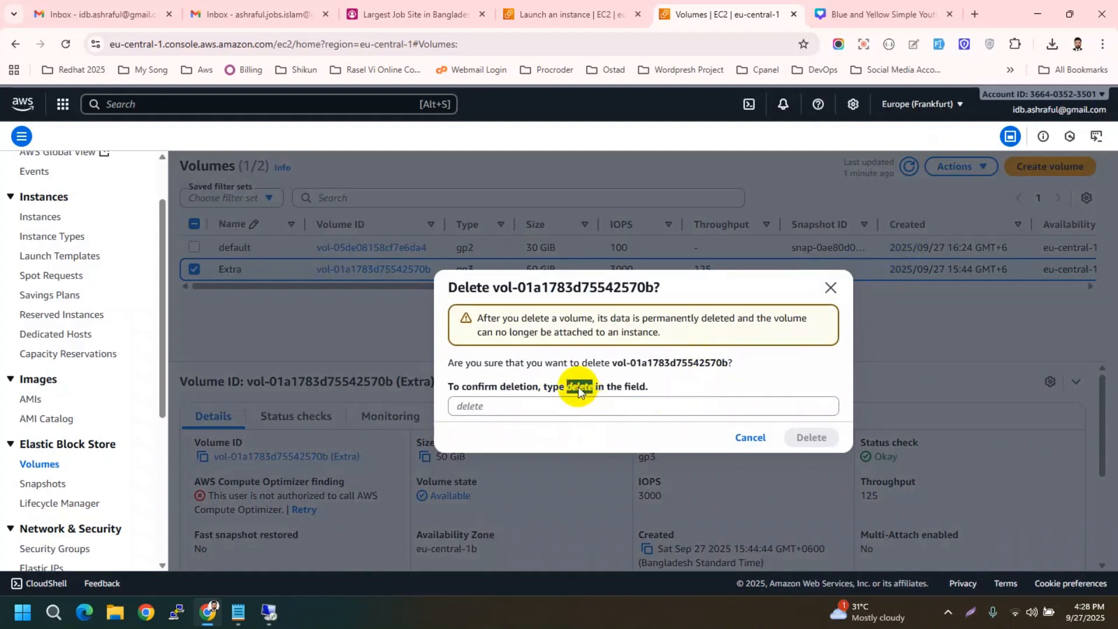
pyautogui.moveTo(579, 387); pyautogui.dragTo(499, 406)
pyautogui.click(810, 432)
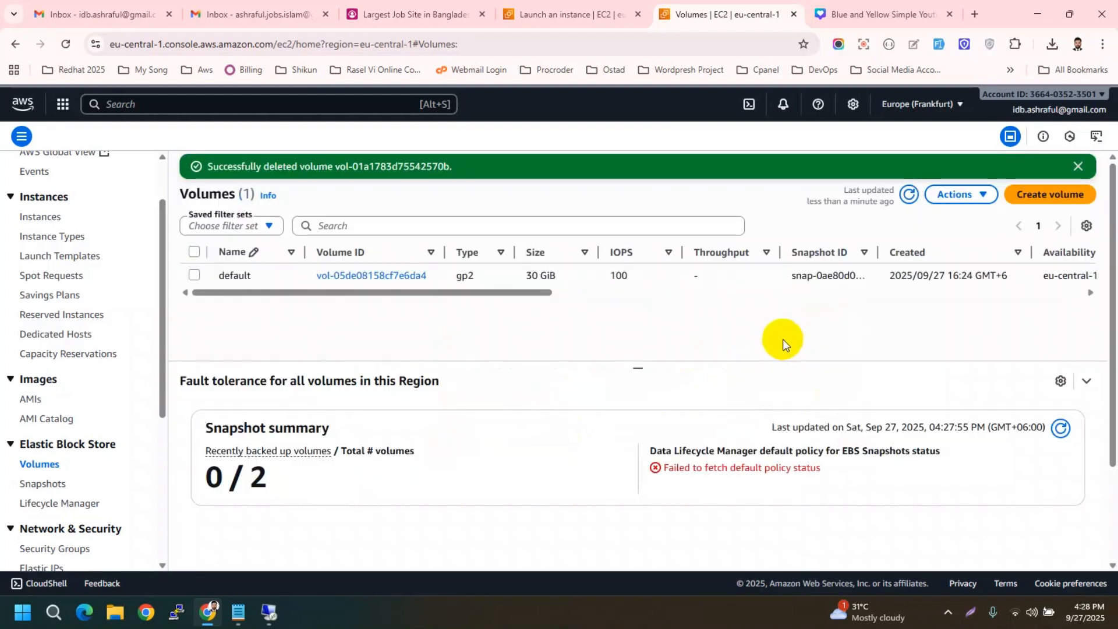
# Refresh the volumes list, check the windows_server_2016 instance in the instances list, and review the default volume again.
pyautogui.moveTo(458, 294); pyautogui.dragTo(303, 280)
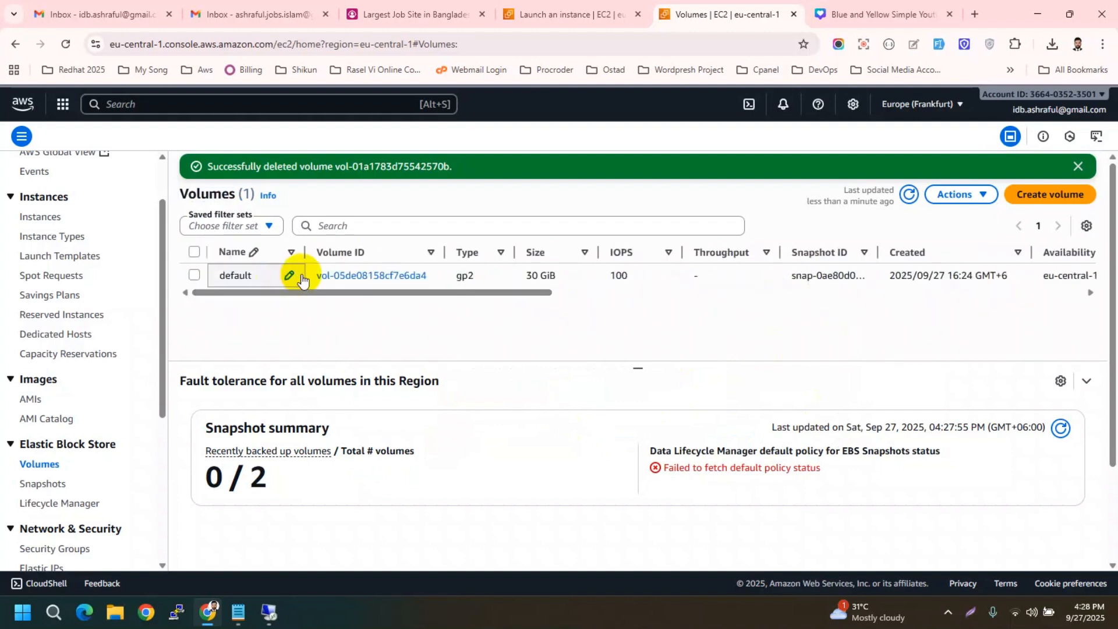
pyautogui.click(908, 195)
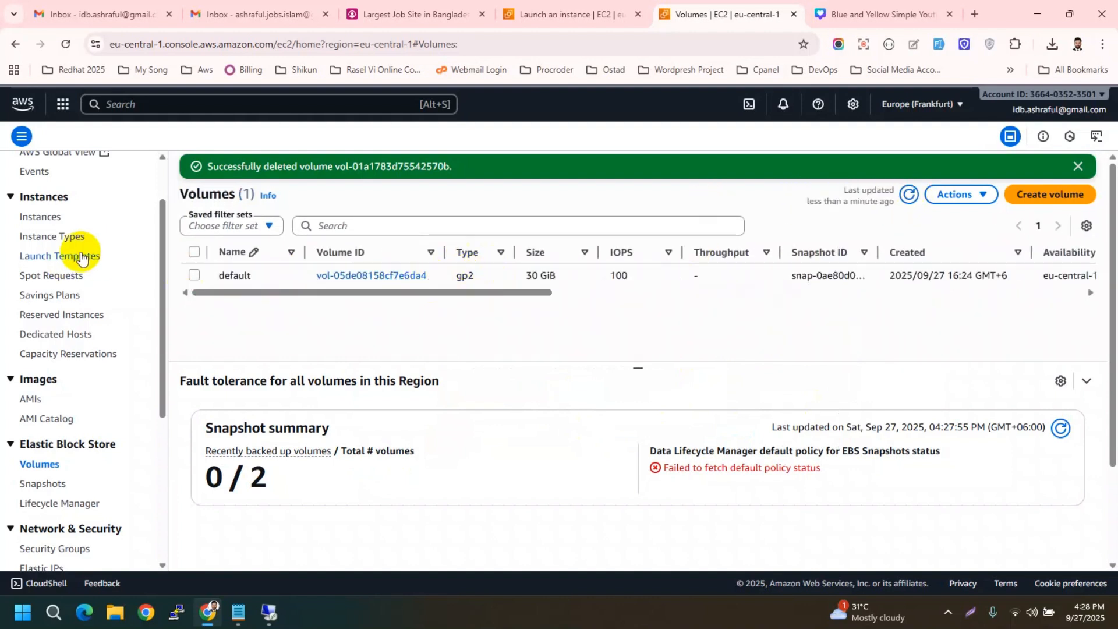
pyautogui.scroll(1, 58, 256)
pyautogui.click(44, 285)
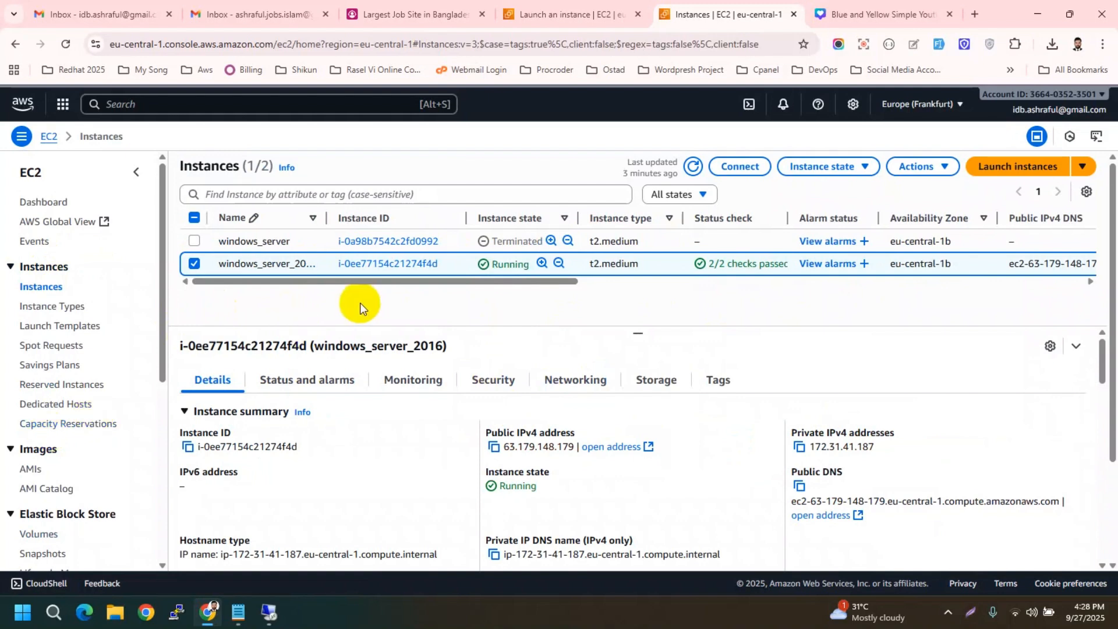
pyautogui.scroll(-1, 58, 459)
pyautogui.click(51, 467)
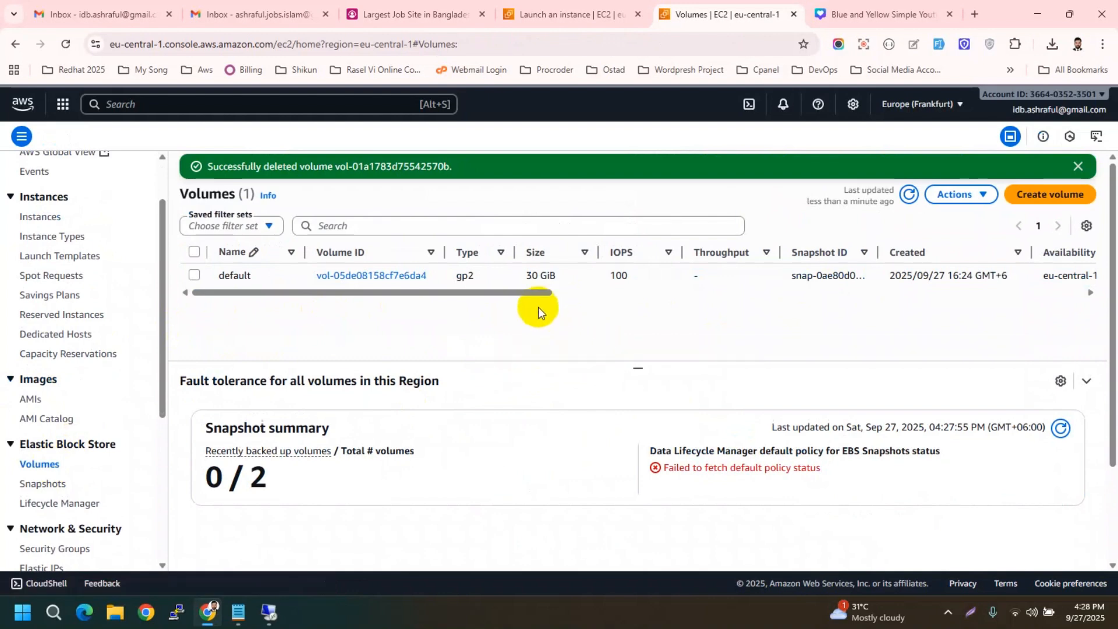
pyautogui.moveTo(534, 293); pyautogui.dragTo(346, 535)
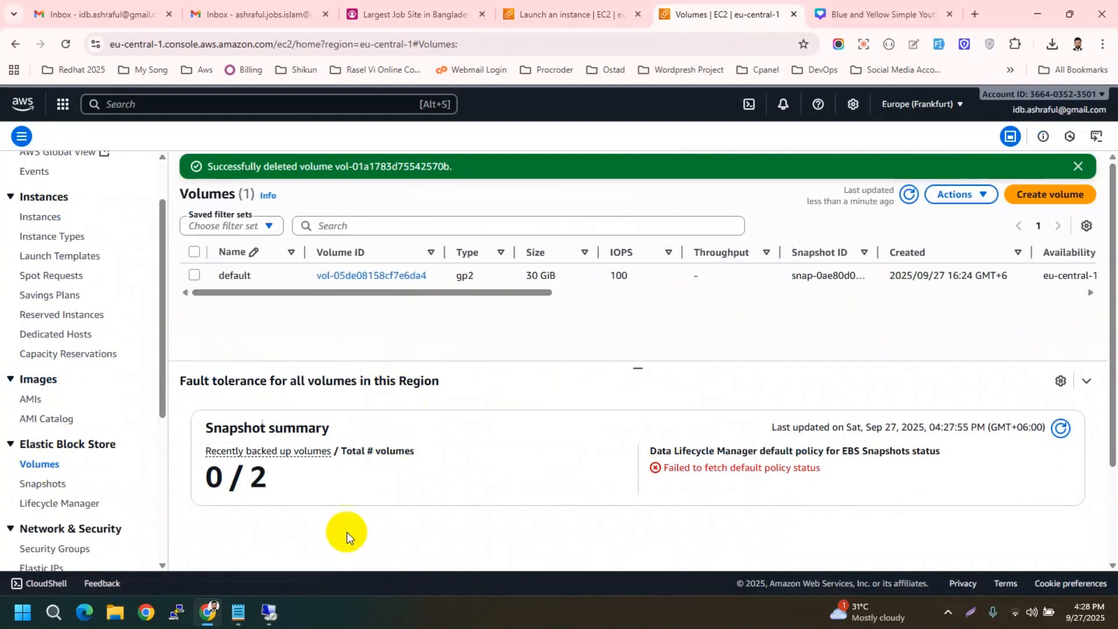
# Switch to the remote desktop session, examine the server's drives under This PC, and return to the EC2 console.
pyautogui.click(271, 610)
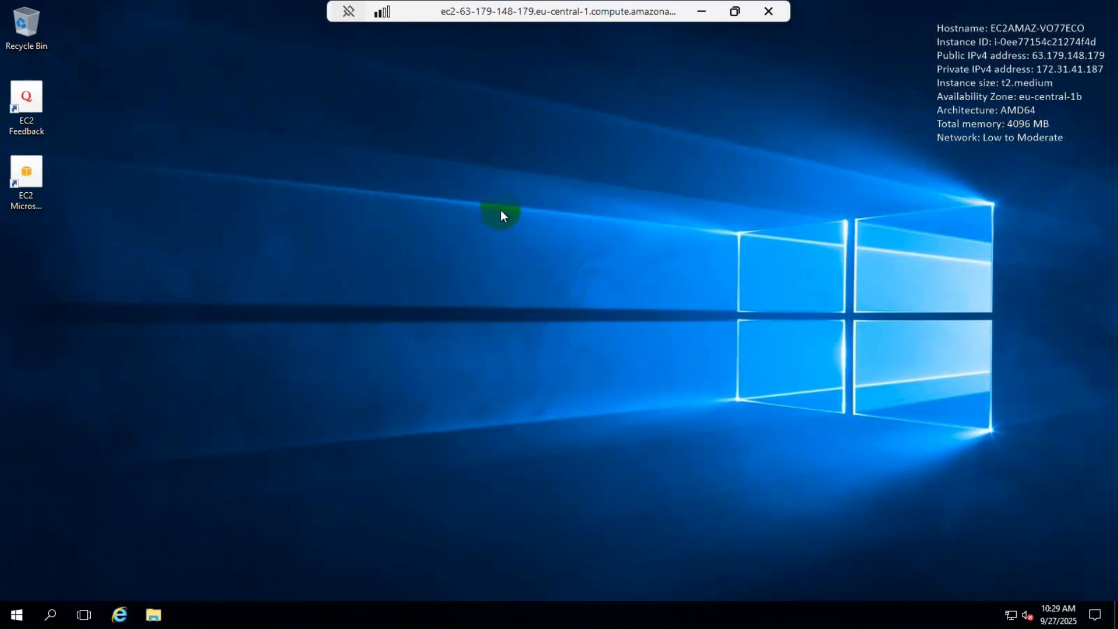
pyautogui.click(486, 195)
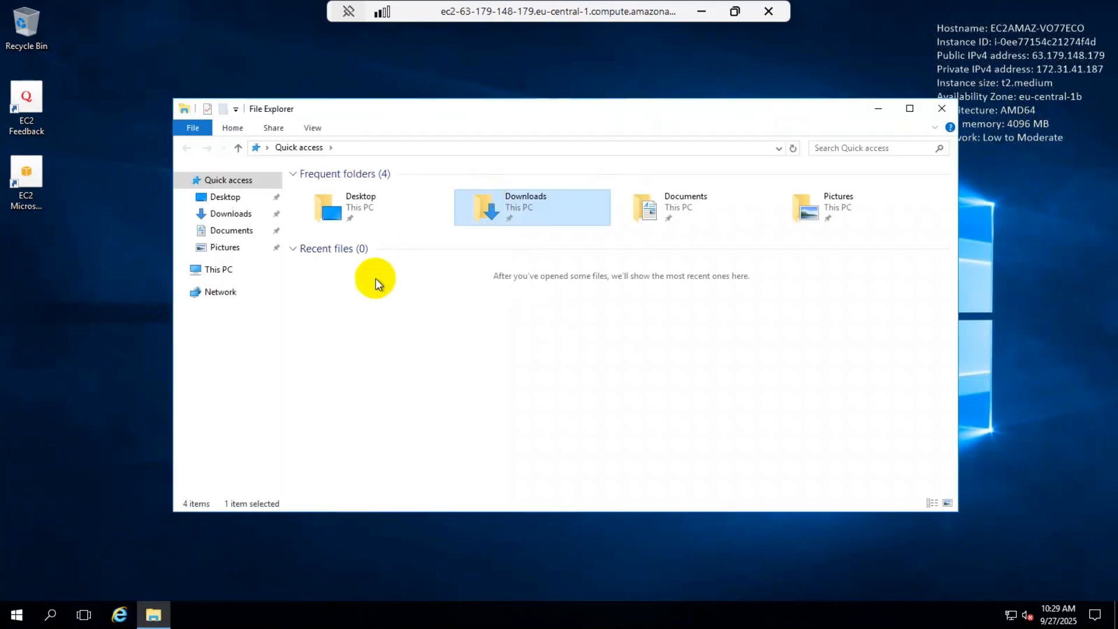
pyautogui.click(218, 271)
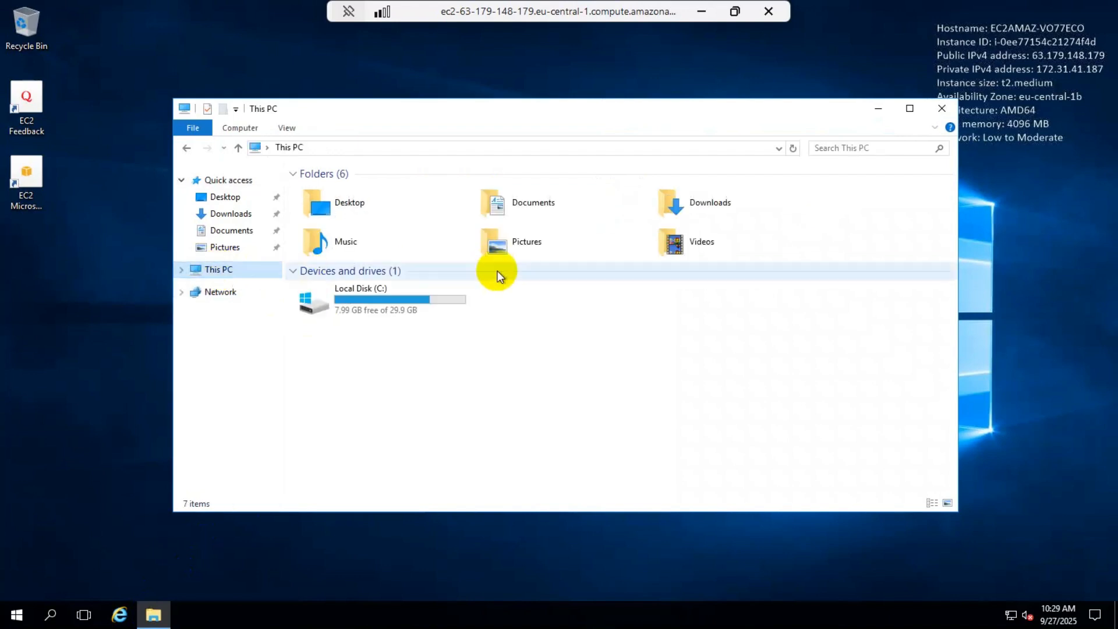
pyautogui.click(541, 313)
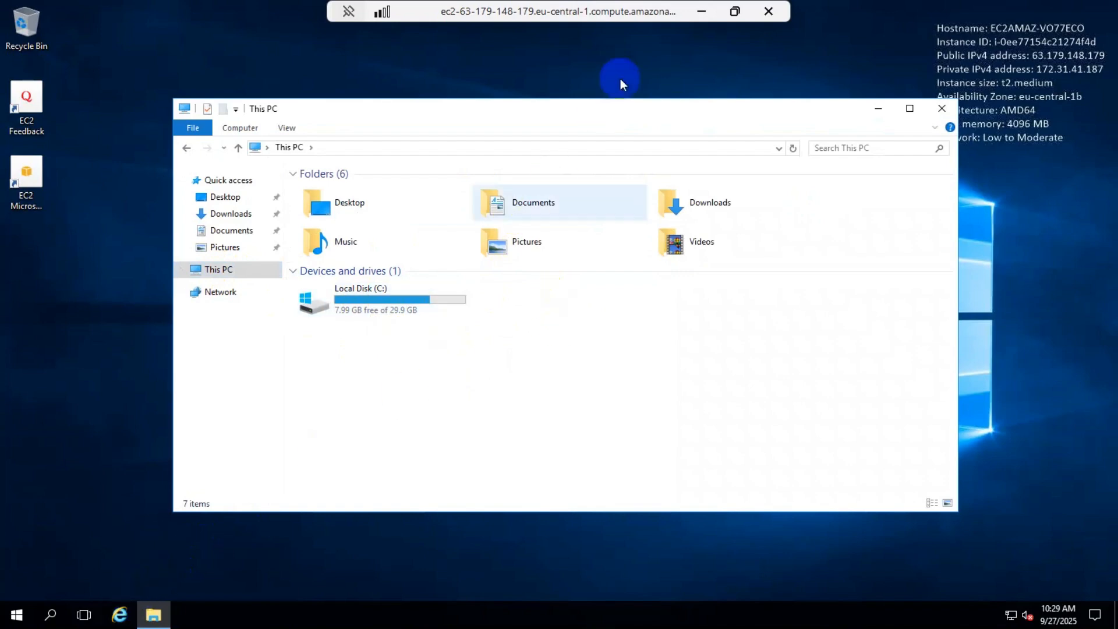
pyautogui.click(701, 13)
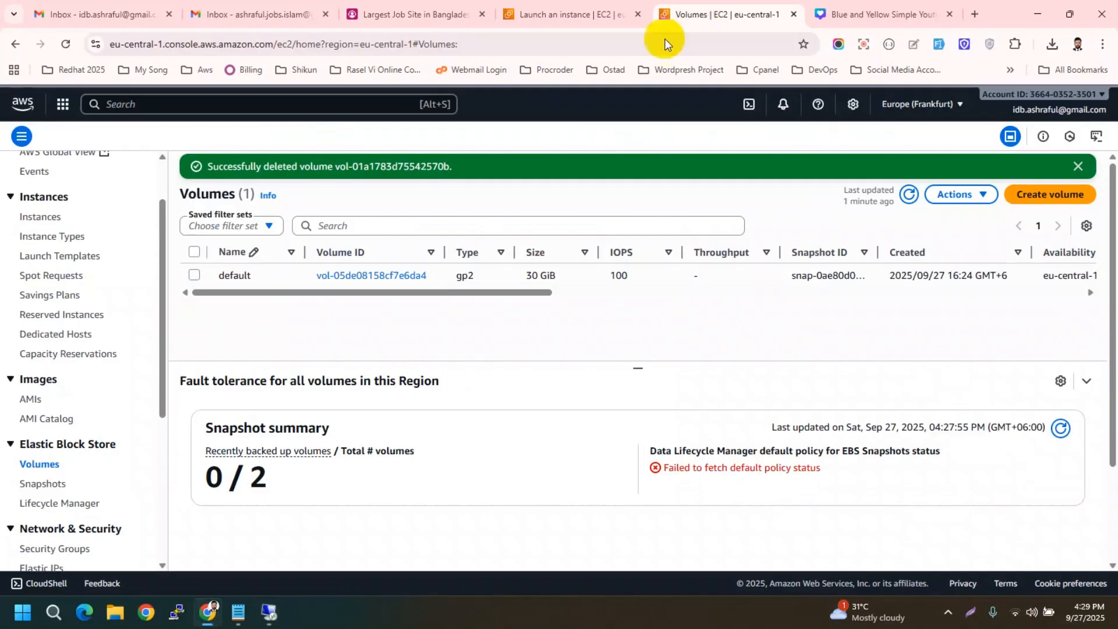
# Open the form for creating a volume and go back to the volumes list.
pyautogui.click(1040, 196)
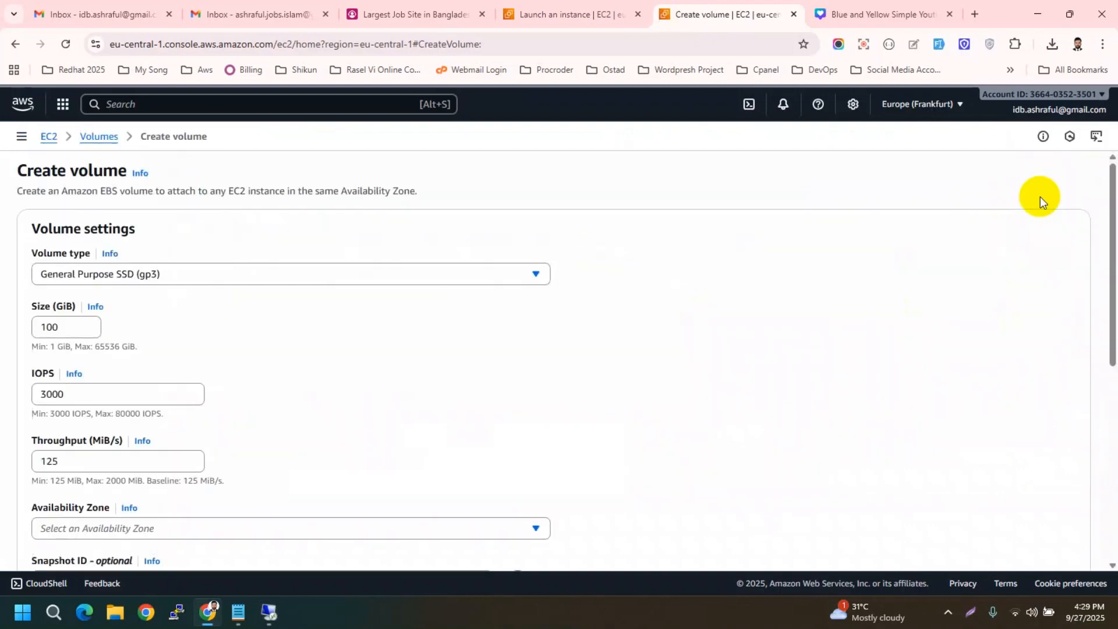
pyautogui.click(95, 137)
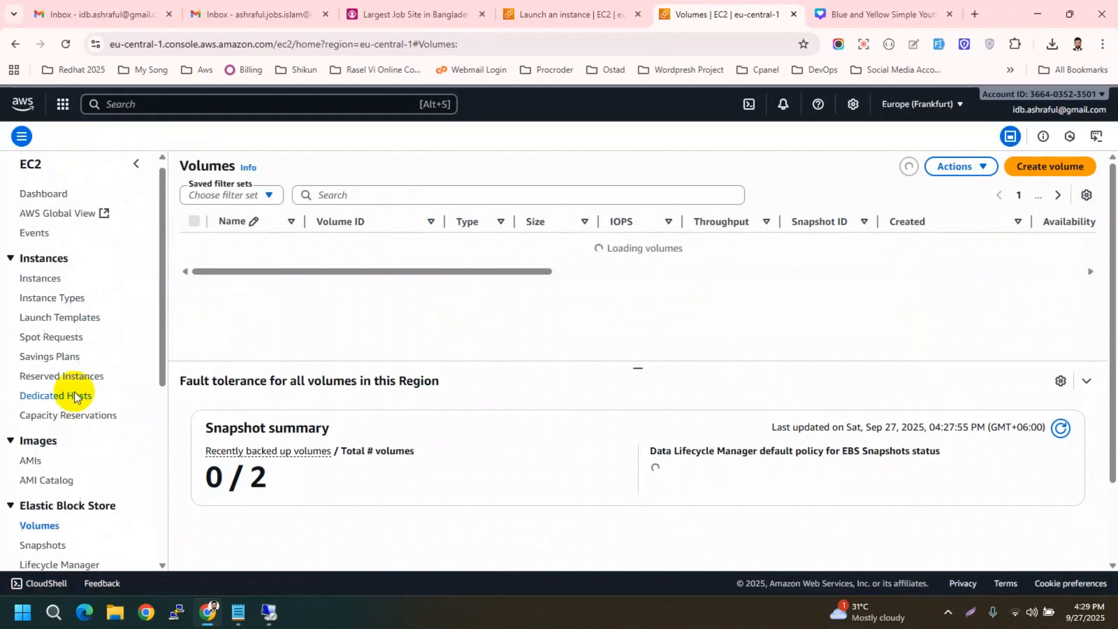
# Check the availability zones of the windows_server_2016 instance and the default volume.
pyautogui.click(40, 289)
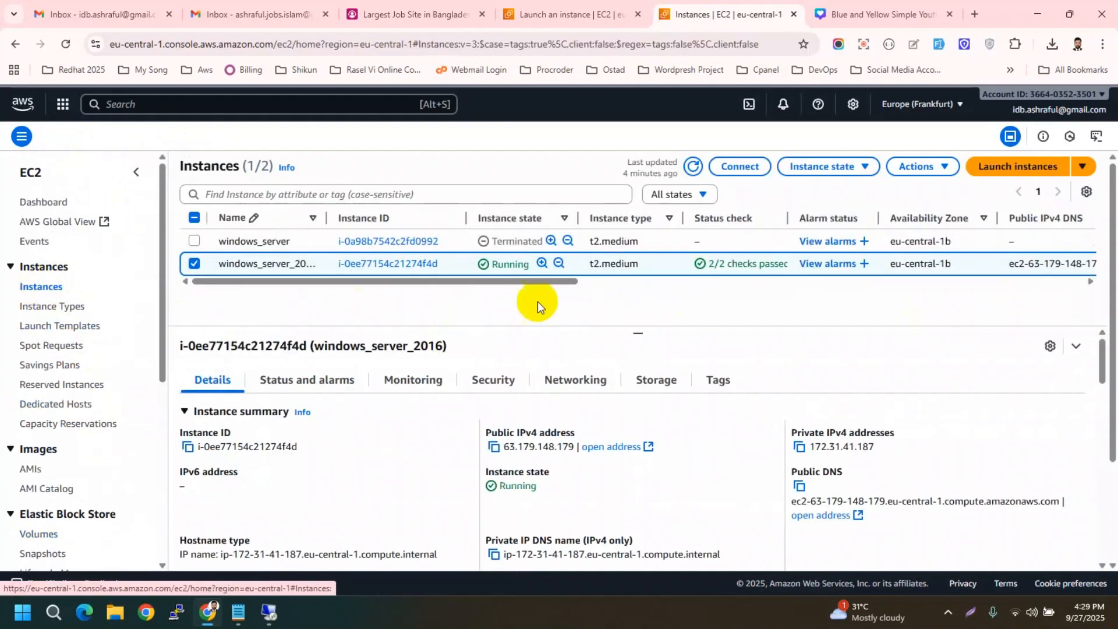
pyautogui.moveTo(529, 287); pyautogui.dragTo(642, 288)
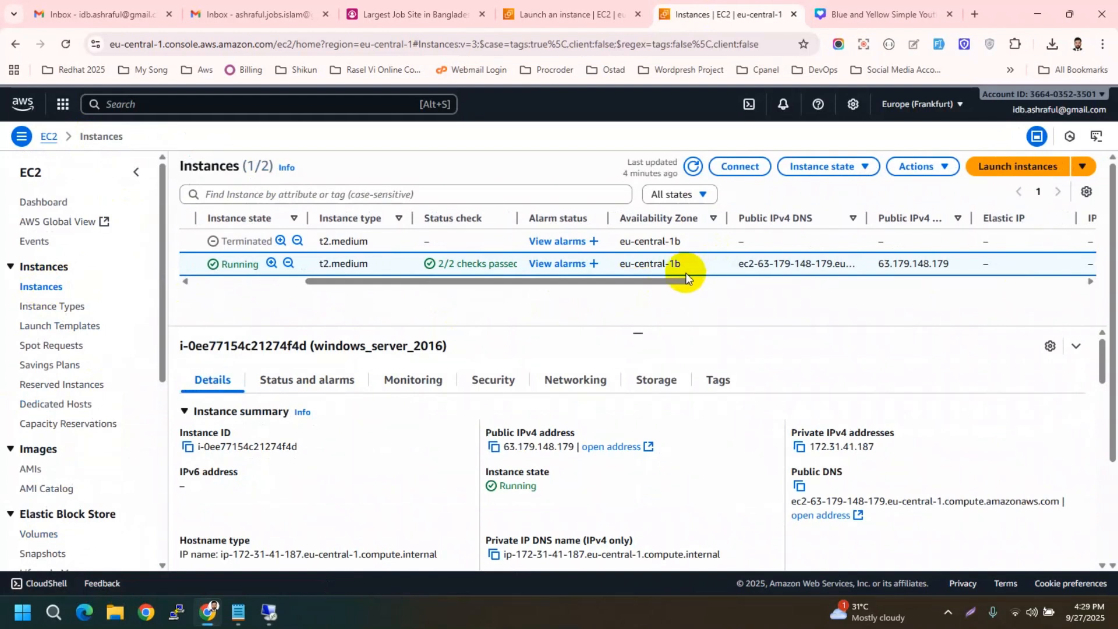
pyautogui.moveTo(667, 282); pyautogui.dragTo(693, 285)
pyautogui.moveTo(539, 262); pyautogui.dragTo(379, 295)
pyautogui.scroll(-2, 5, 383)
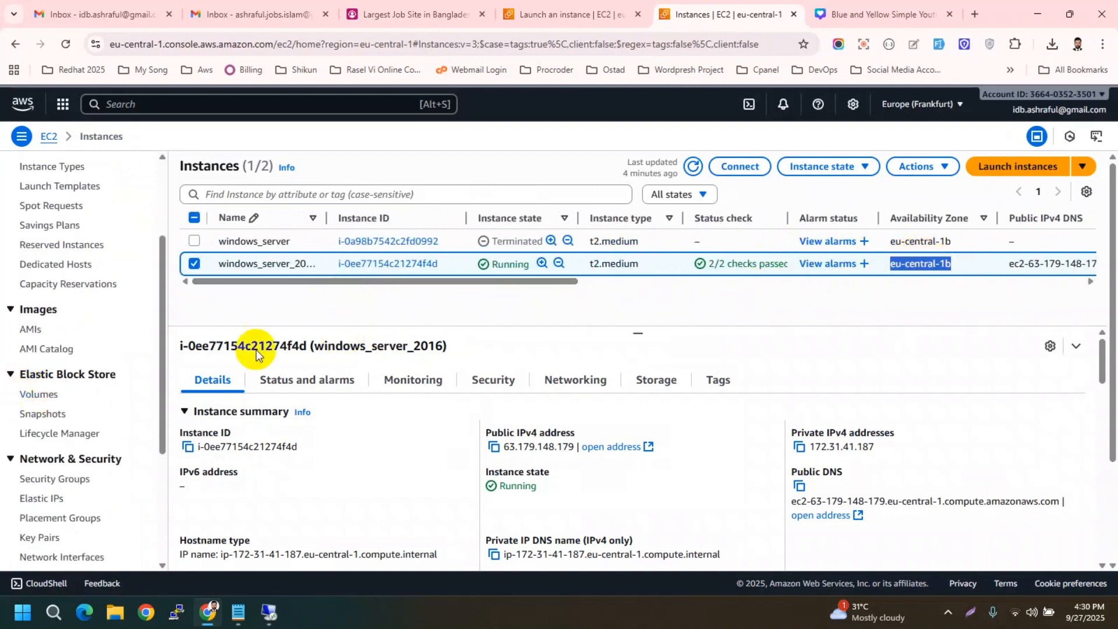
pyautogui.click(30, 399)
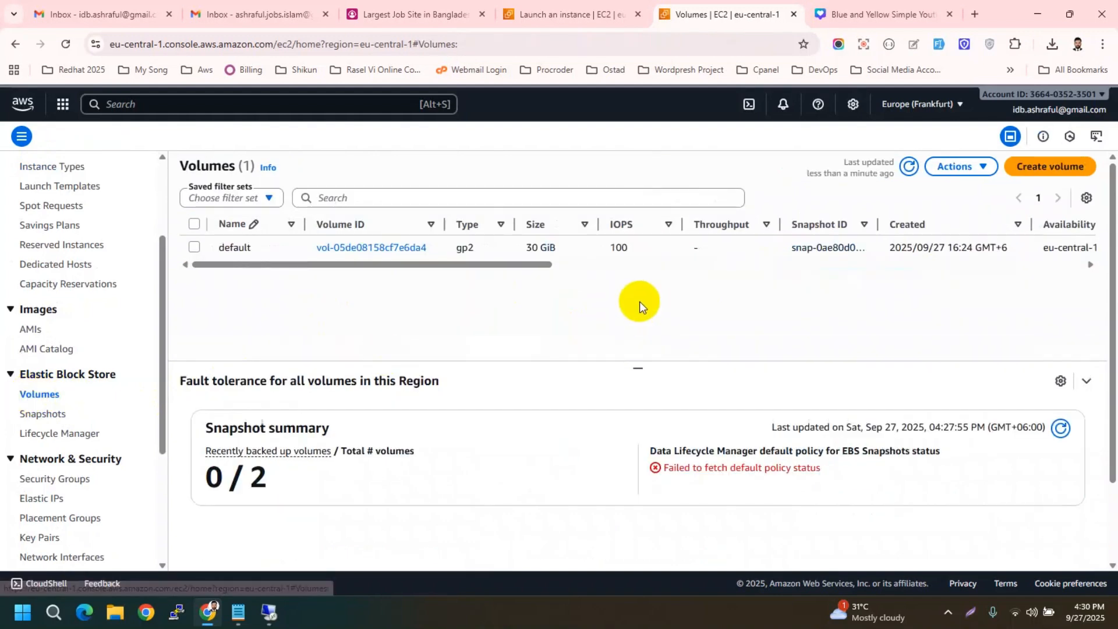
pyautogui.moveTo(519, 263); pyautogui.dragTo(678, 264)
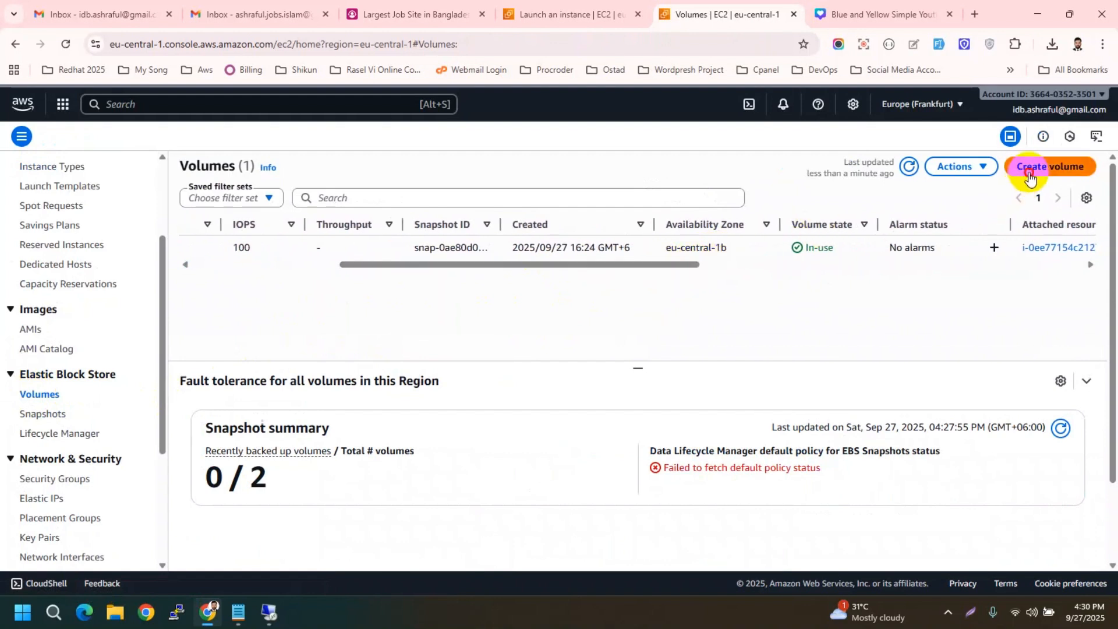
# Start a new EBS volume with a size of 50 GiB in availability zone eu-central-1b.
pyautogui.click(1026, 170)
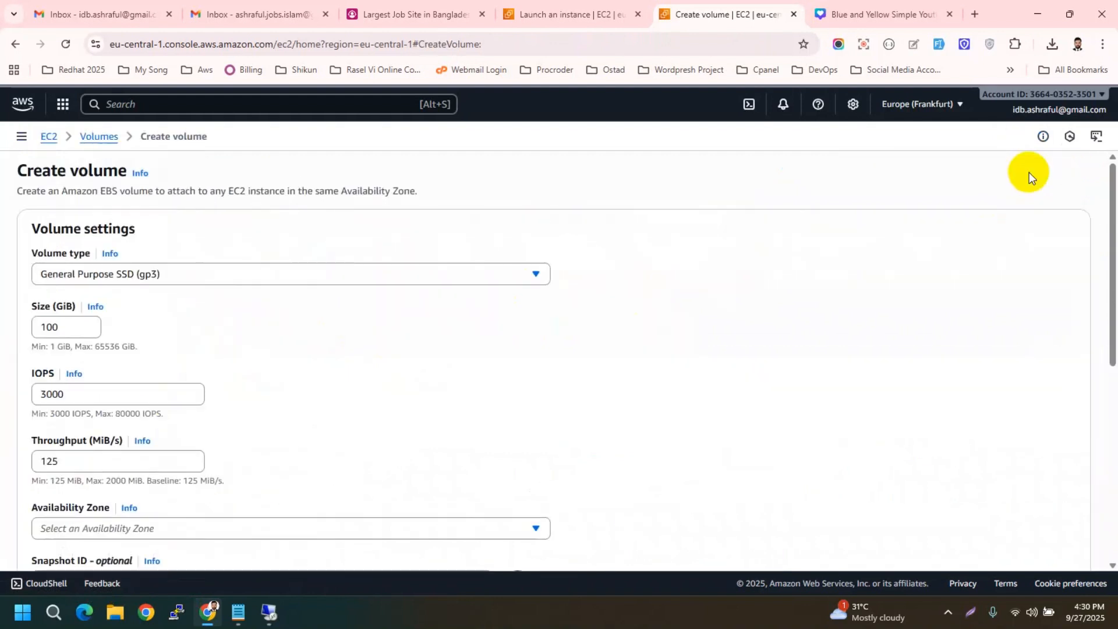
pyautogui.doubleClick(60, 327)
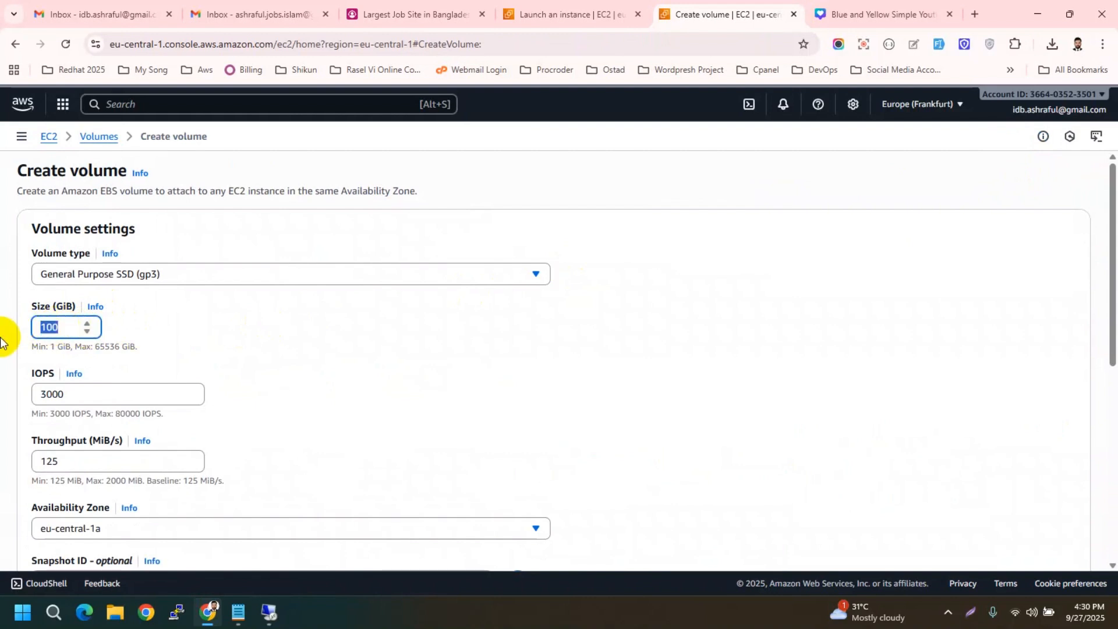
pyautogui.write('50')
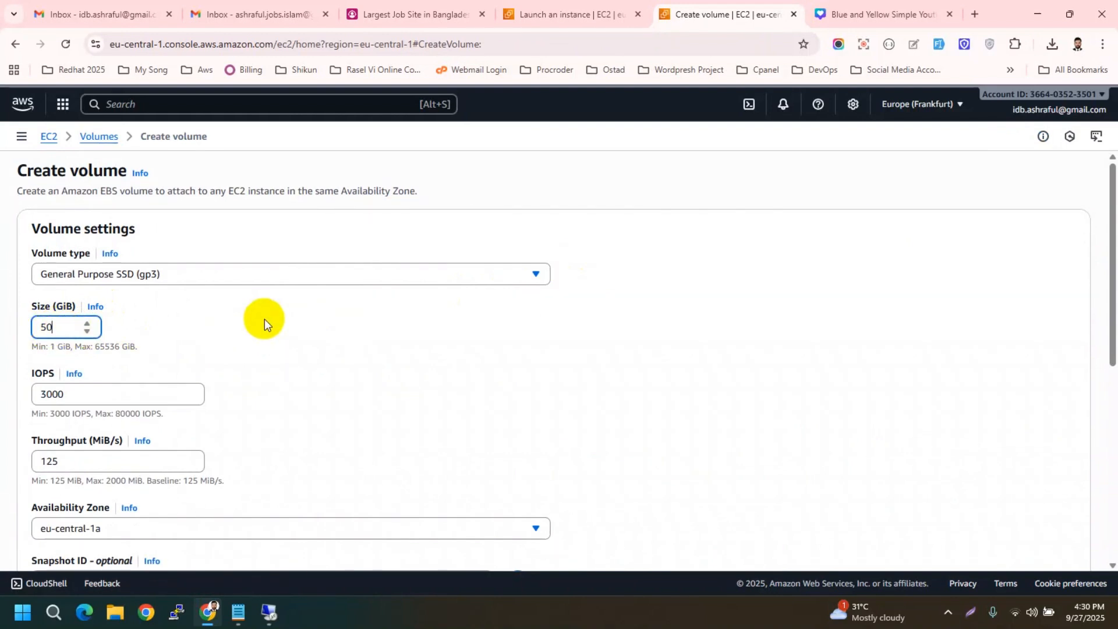
pyautogui.scroll(-1, 264, 319)
pyautogui.scroll(-2, 21, 452)
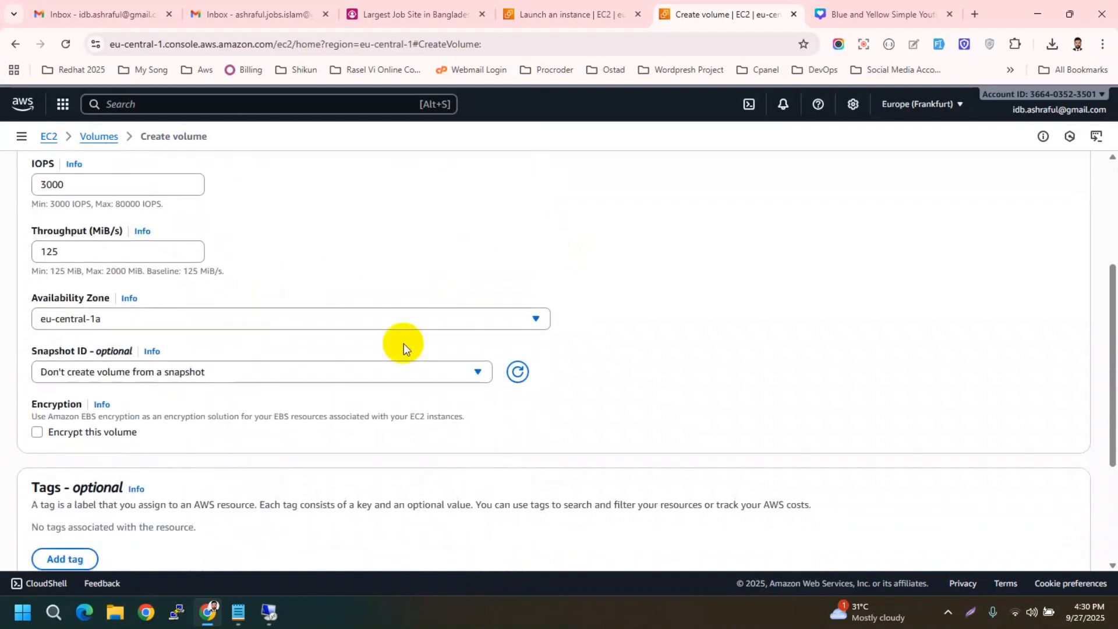
pyautogui.click(110, 319)
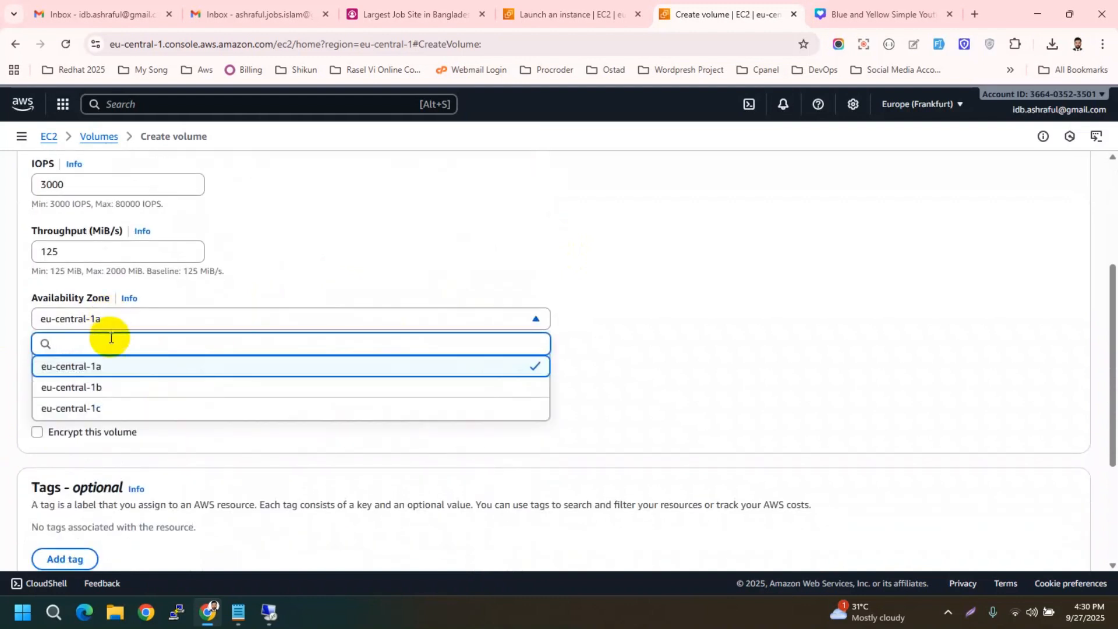
pyautogui.click(113, 389)
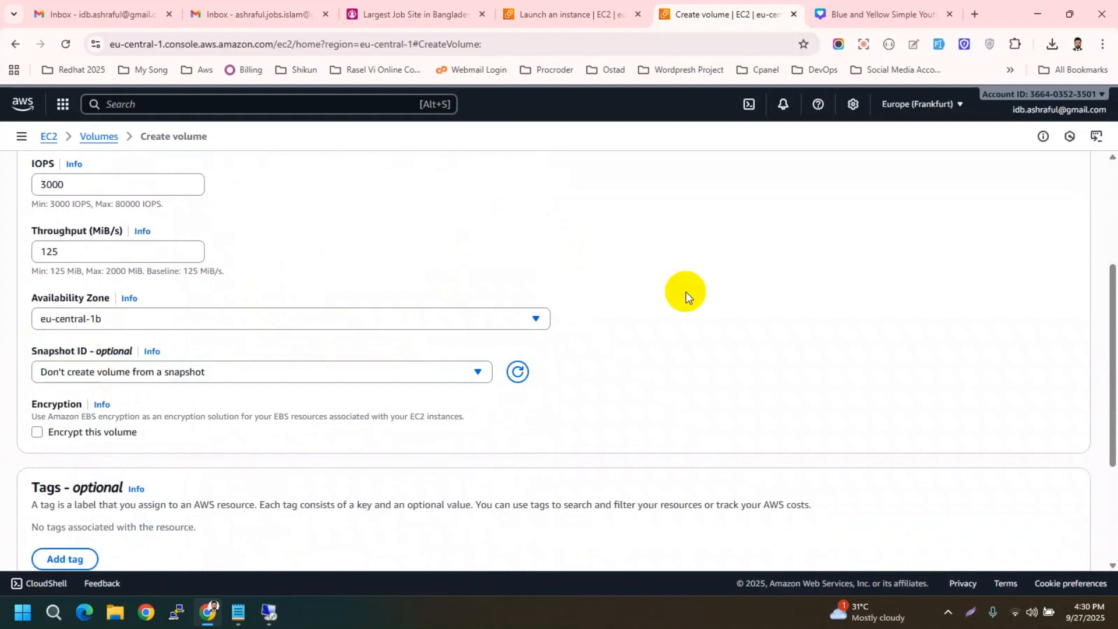
# Add a tag with the key Windows_extra_volume and no value, and create the volume.
pyautogui.scroll(-3, 685, 295)
pyautogui.click(58, 372)
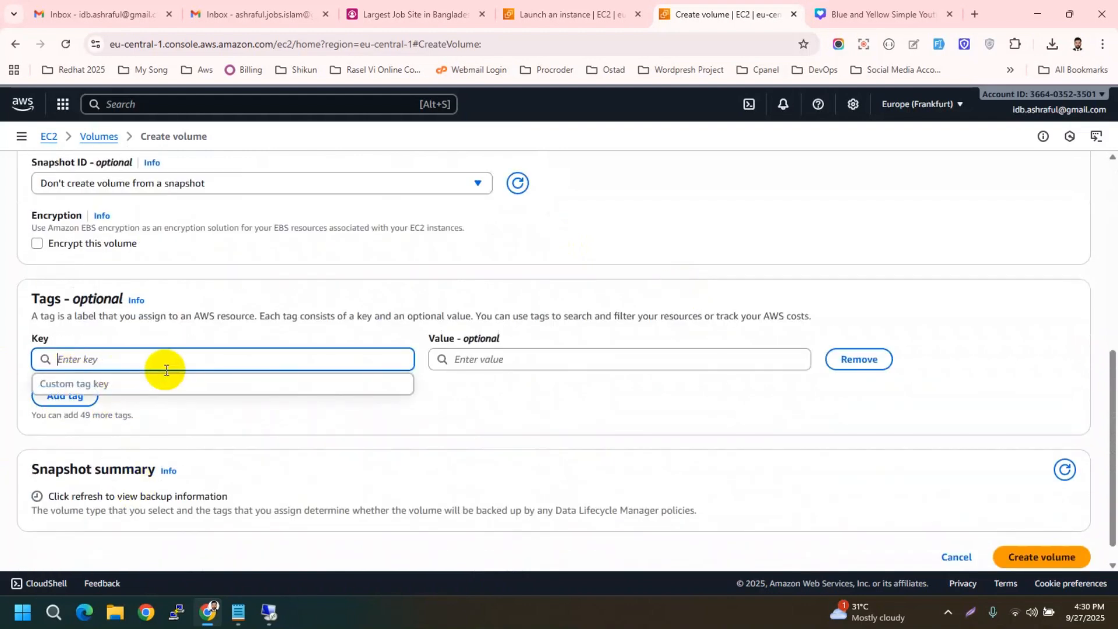
pyautogui.write('Windows_extra_')
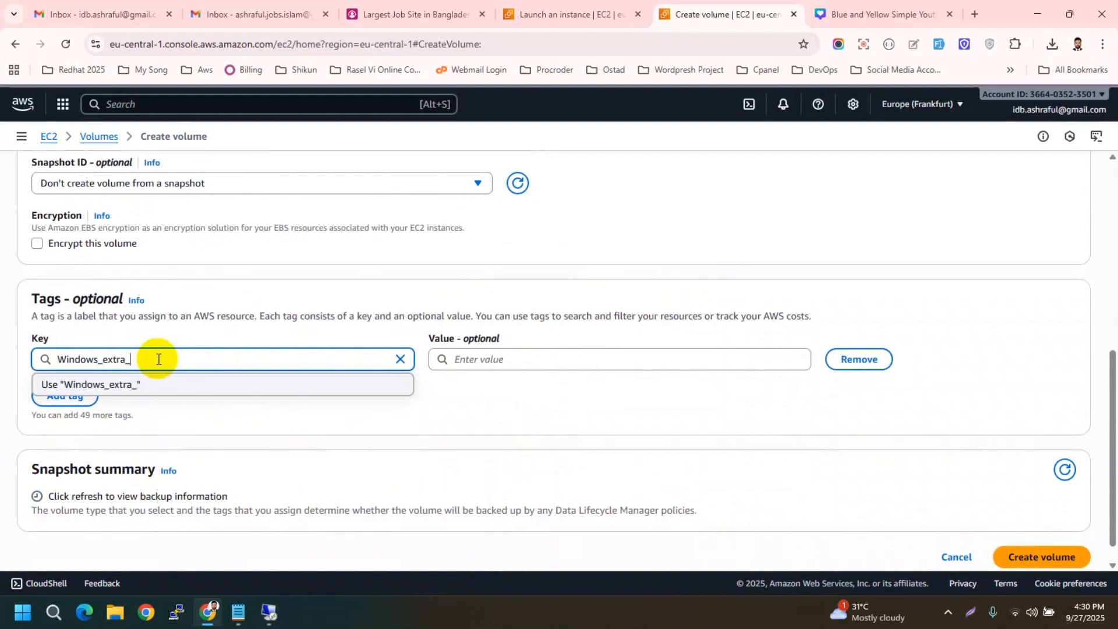
pyautogui.write('volume')
pyautogui.click(154, 383)
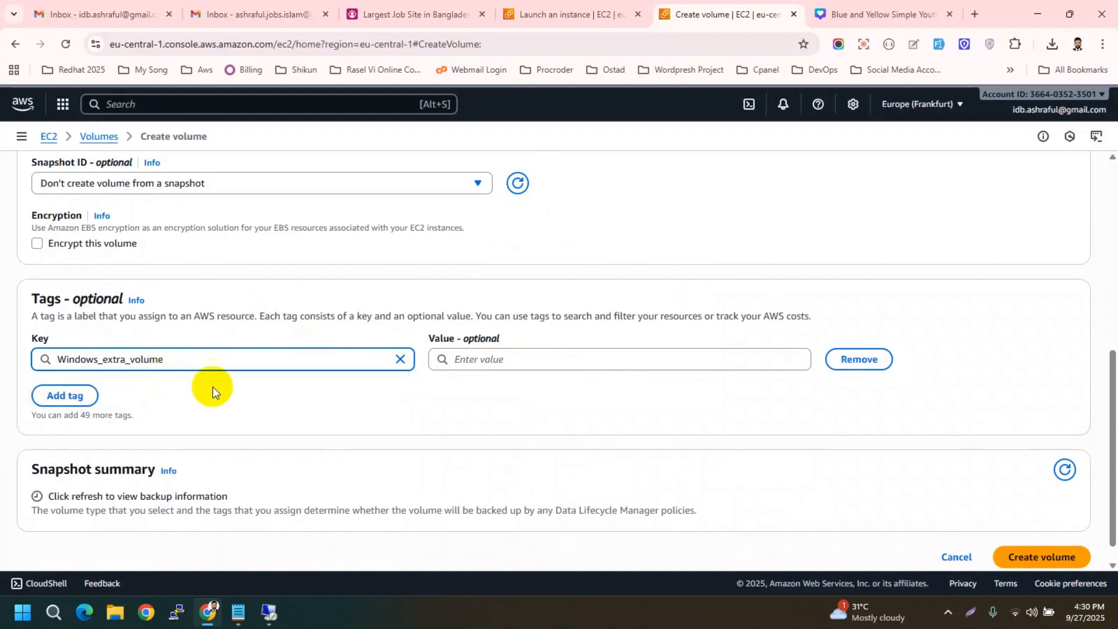
pyautogui.click(233, 389)
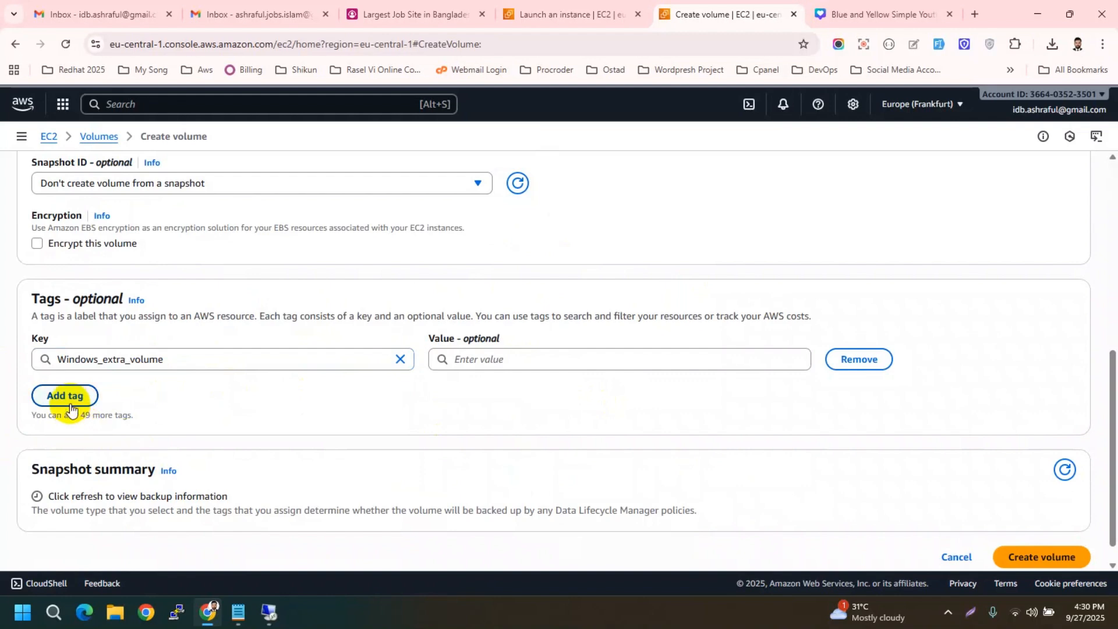
pyautogui.scroll(-1, 931, 454)
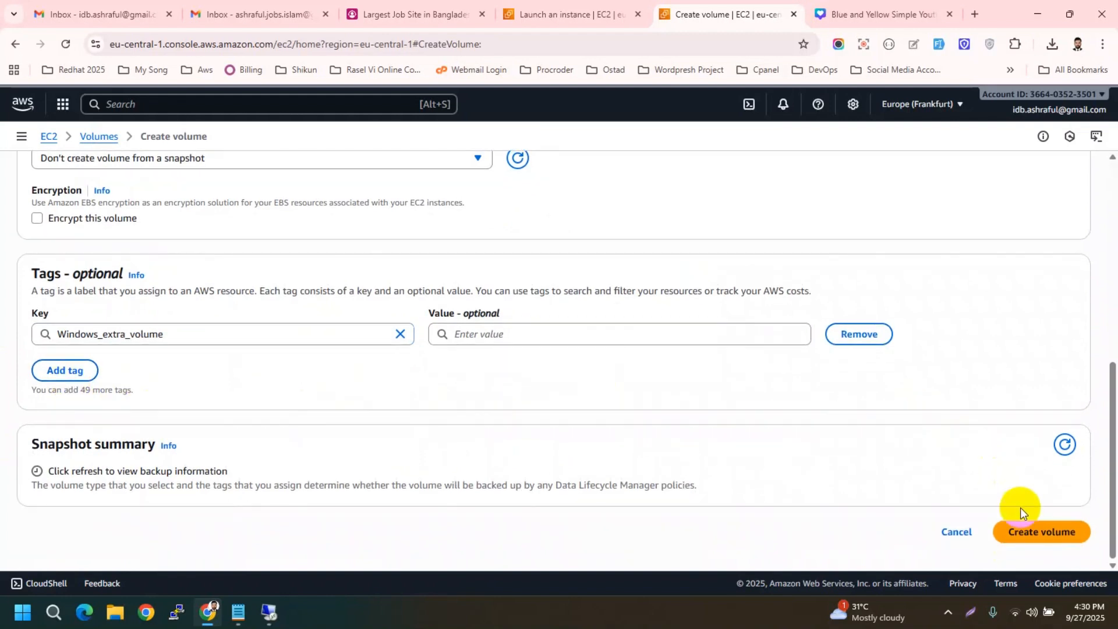
pyautogui.click(1033, 535)
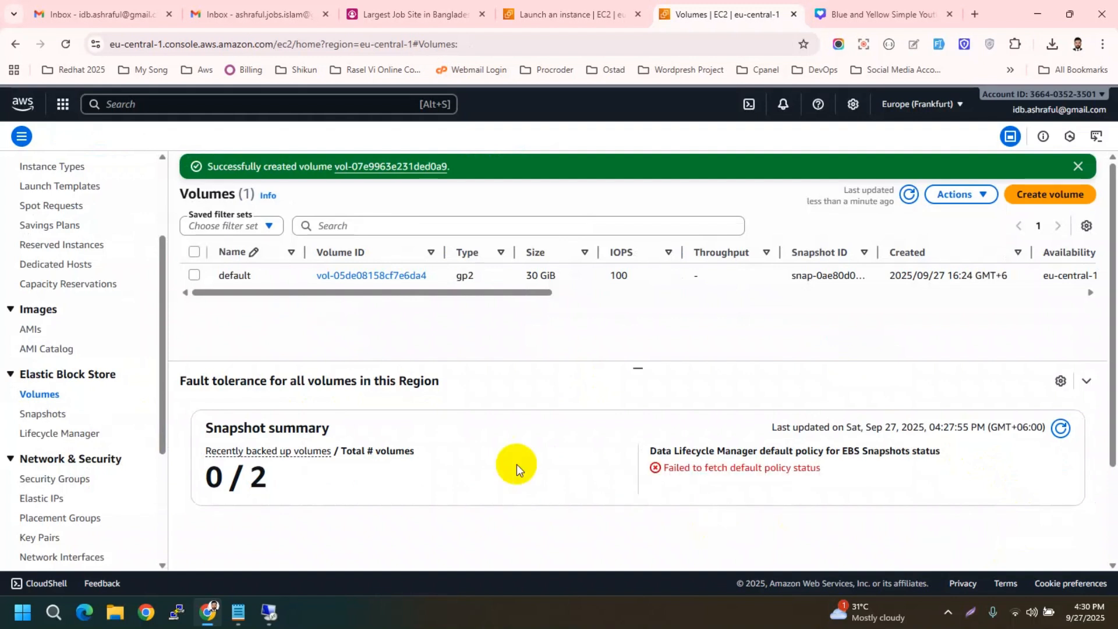
# Refresh the volumes list and name the new 50 GiB volume Windows_extra.
pyautogui.click(909, 194)
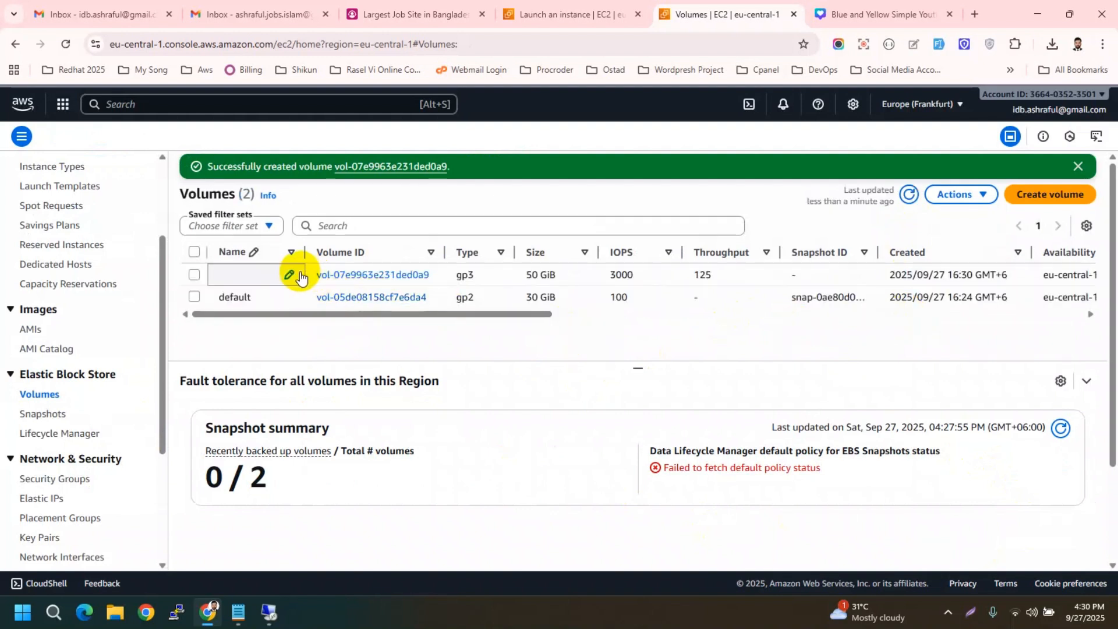
pyautogui.click(294, 275)
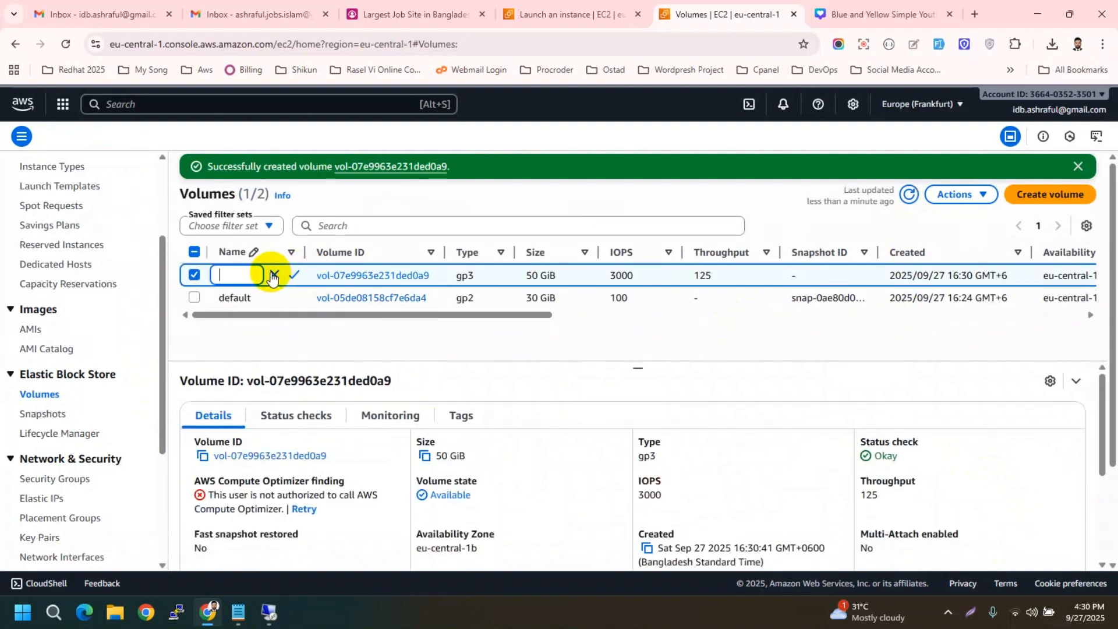
pyautogui.write('Window')
pyautogui.press('BackSpace')
pyautogui.write('ws_extra')
pyautogui.click(295, 274)
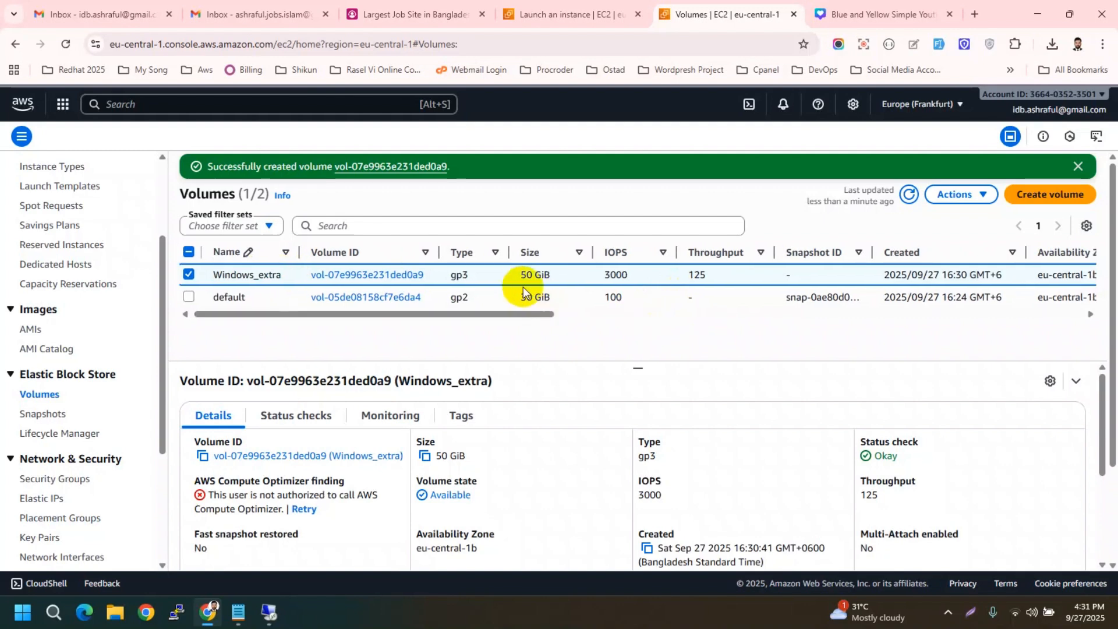
# Switch to the remote desktop session to check the drives under This PC, and return to the EC2 console.
pyautogui.click(267, 616)
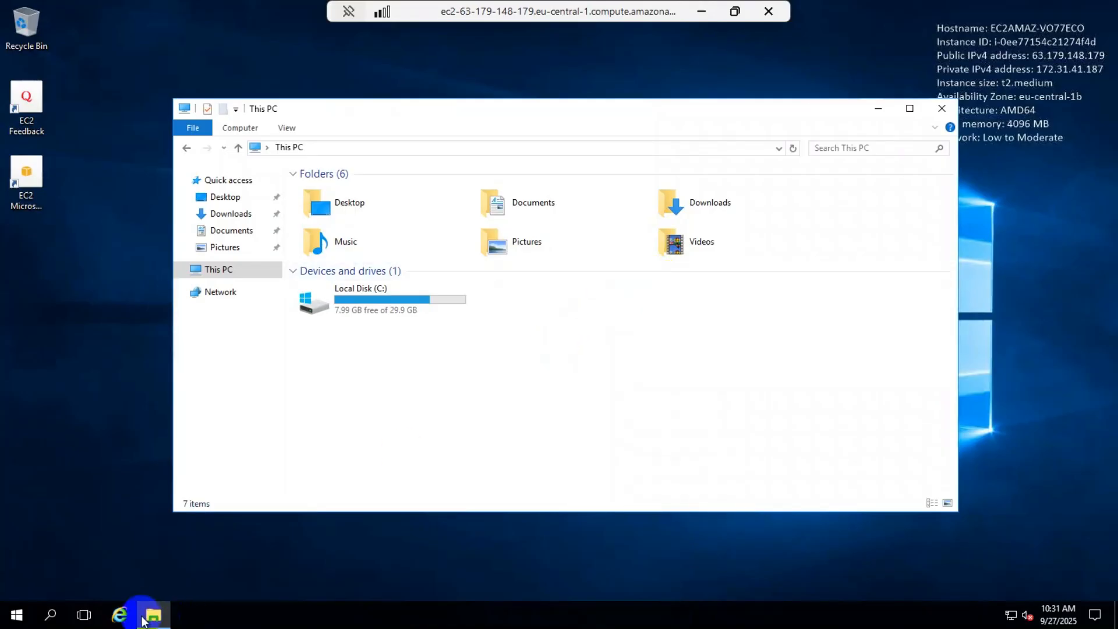
pyautogui.click(701, 11)
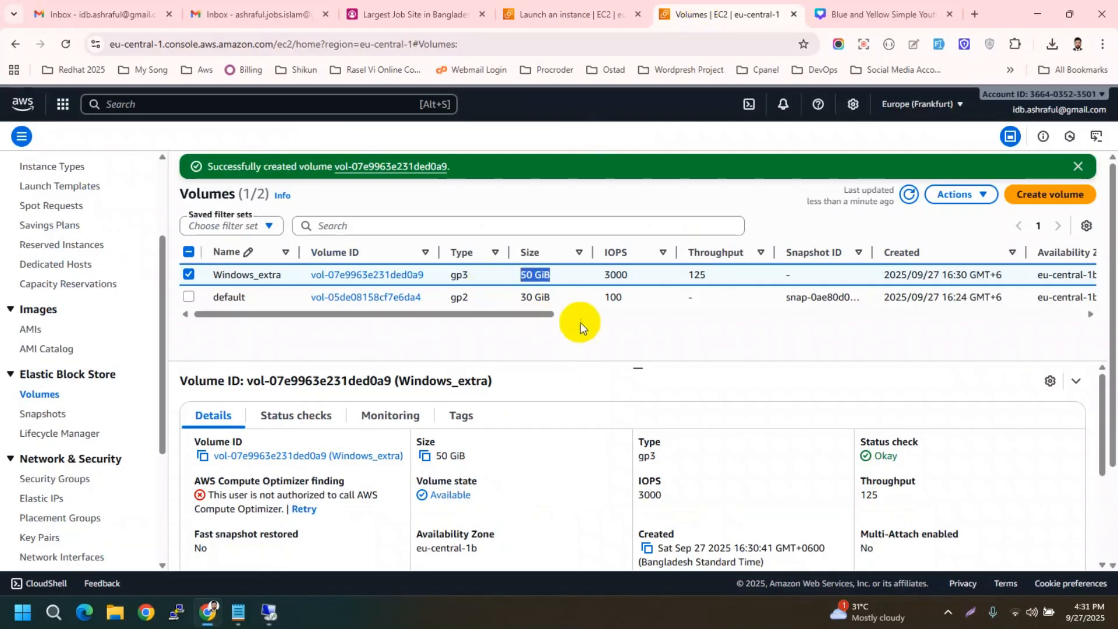
pyautogui.click(562, 341)
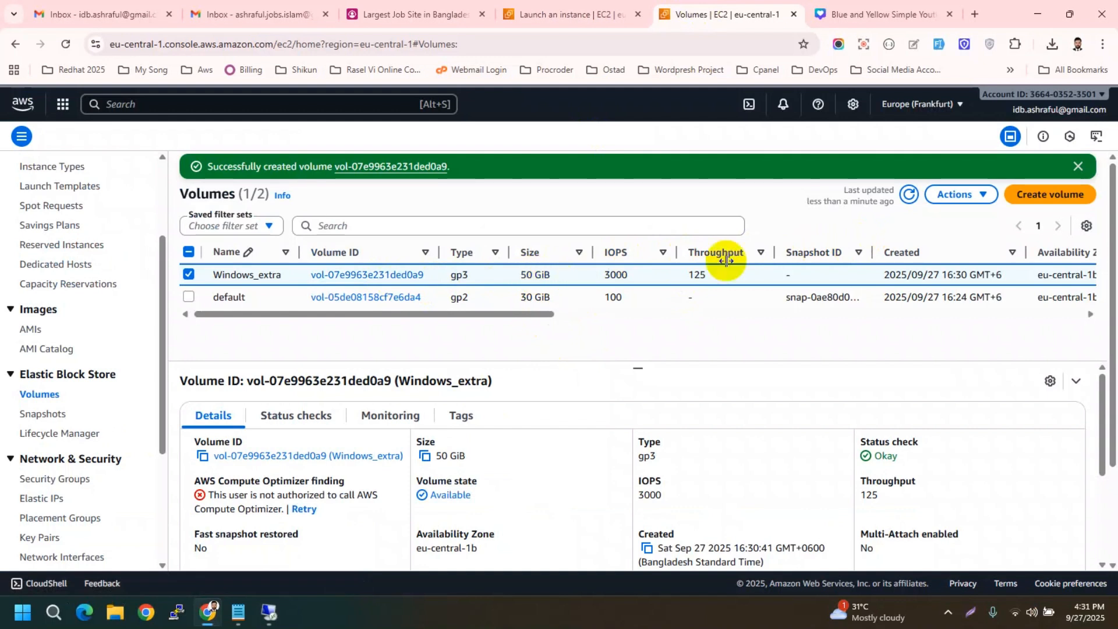
# Attach the Windows_extra volume to the windows_server_2016 instance with the device name xvdb.
pyautogui.click(976, 197)
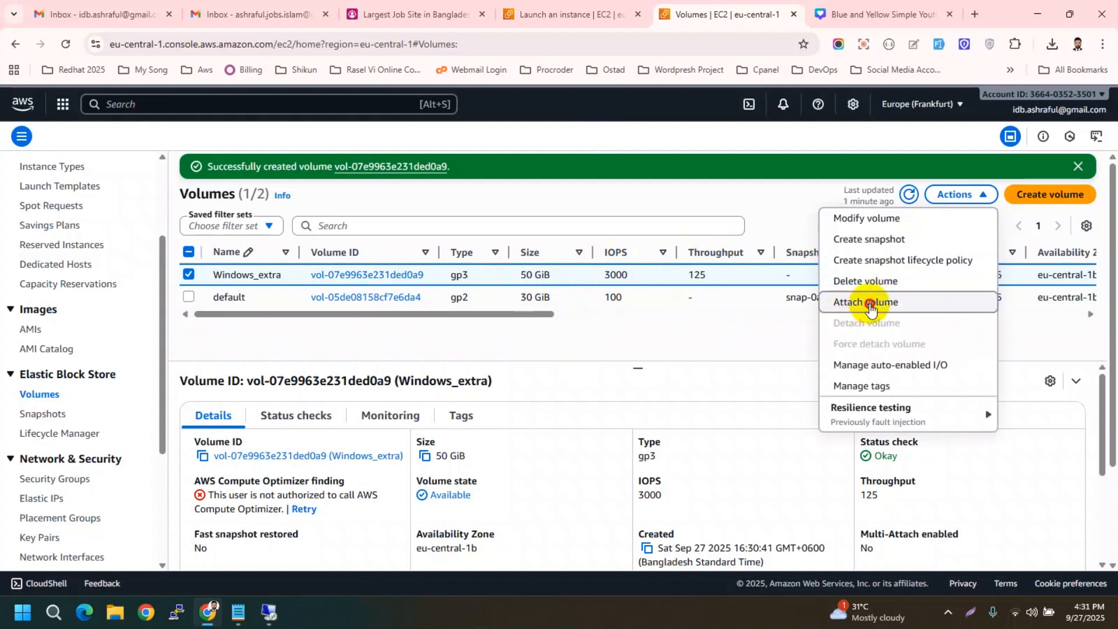
pyautogui.click(864, 304)
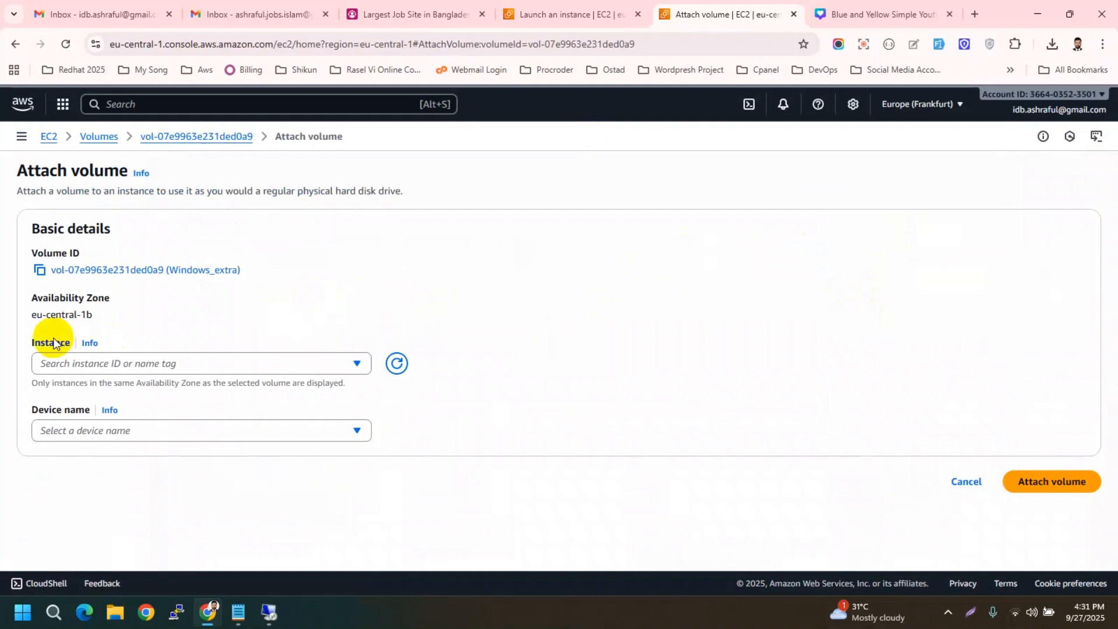
pyautogui.click(146, 367)
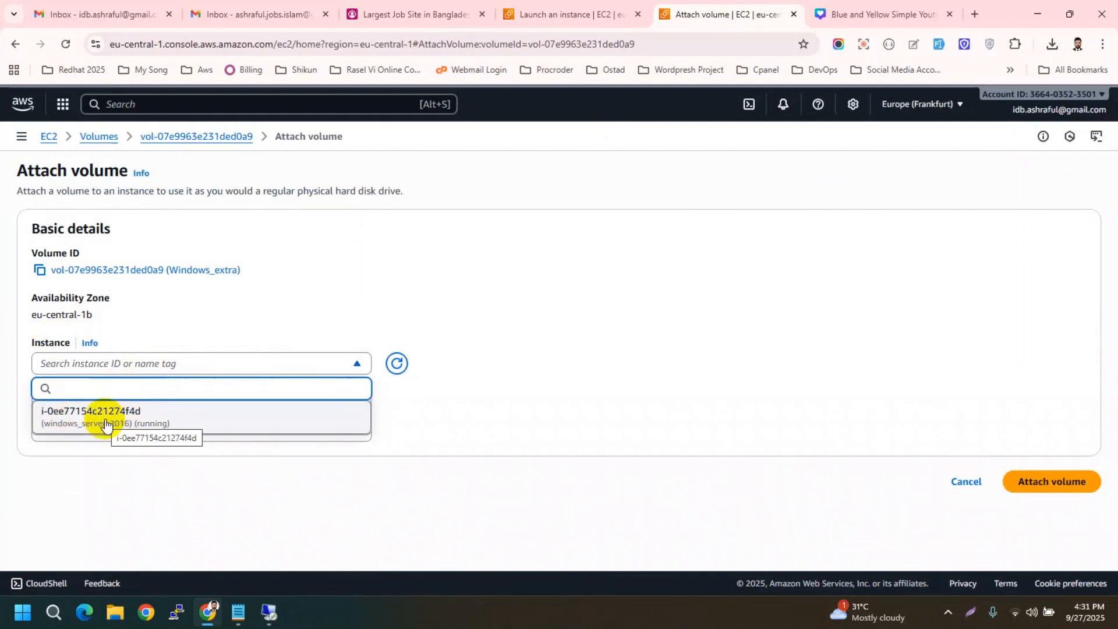
pyautogui.click(153, 421)
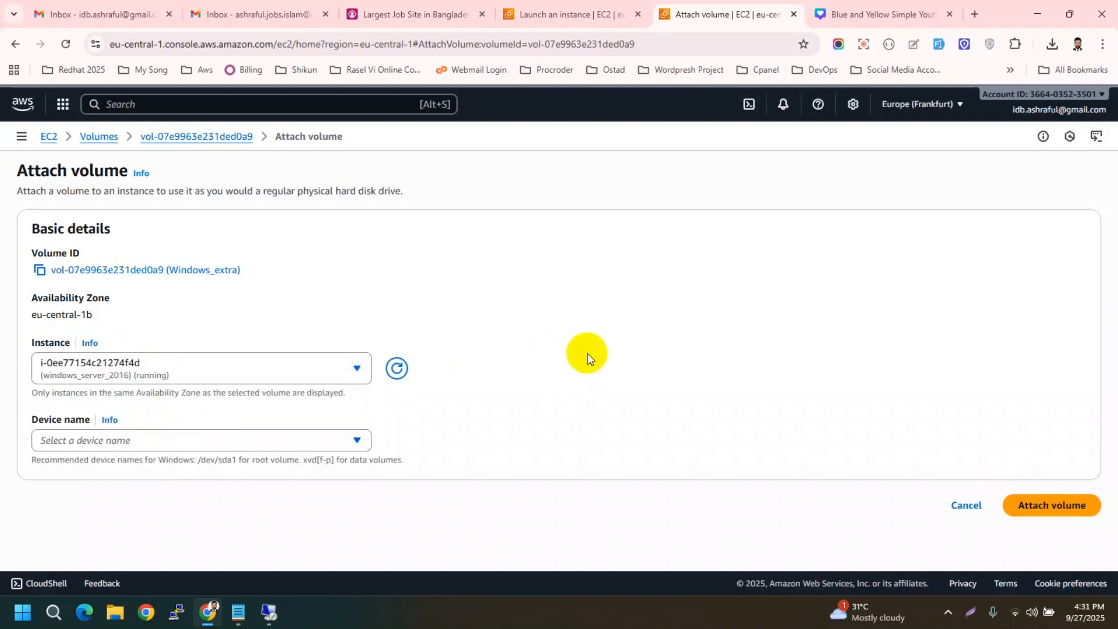
pyautogui.click(168, 446)
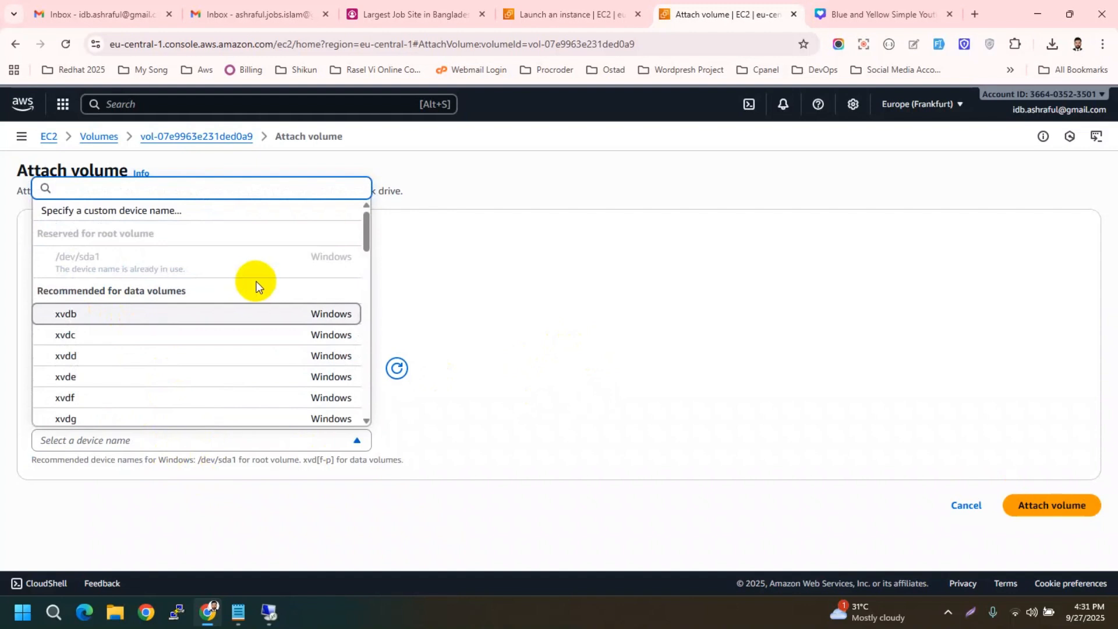
pyautogui.click(81, 324)
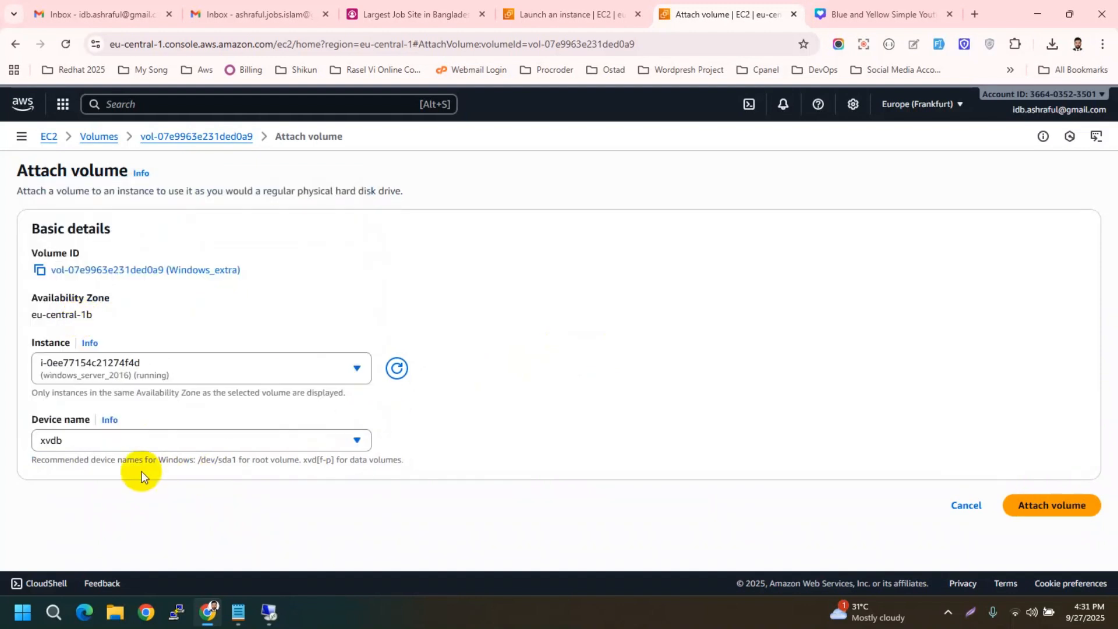
pyautogui.click(1049, 502)
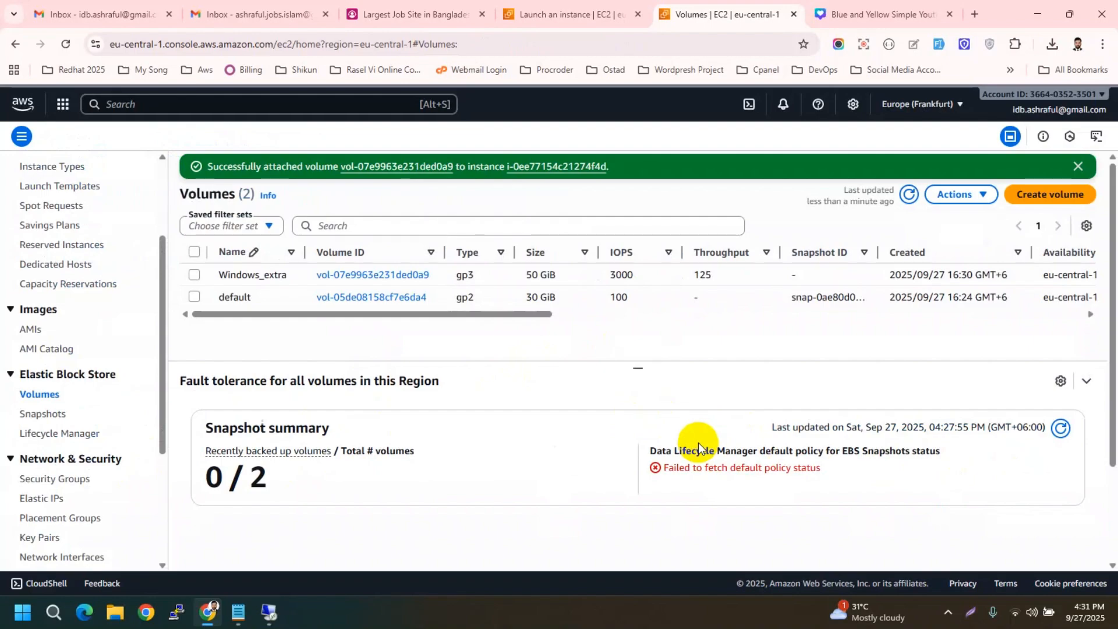
# Switch to the remote desktop session and refresh This PC to check the server's drives.
pyautogui.click(269, 611)
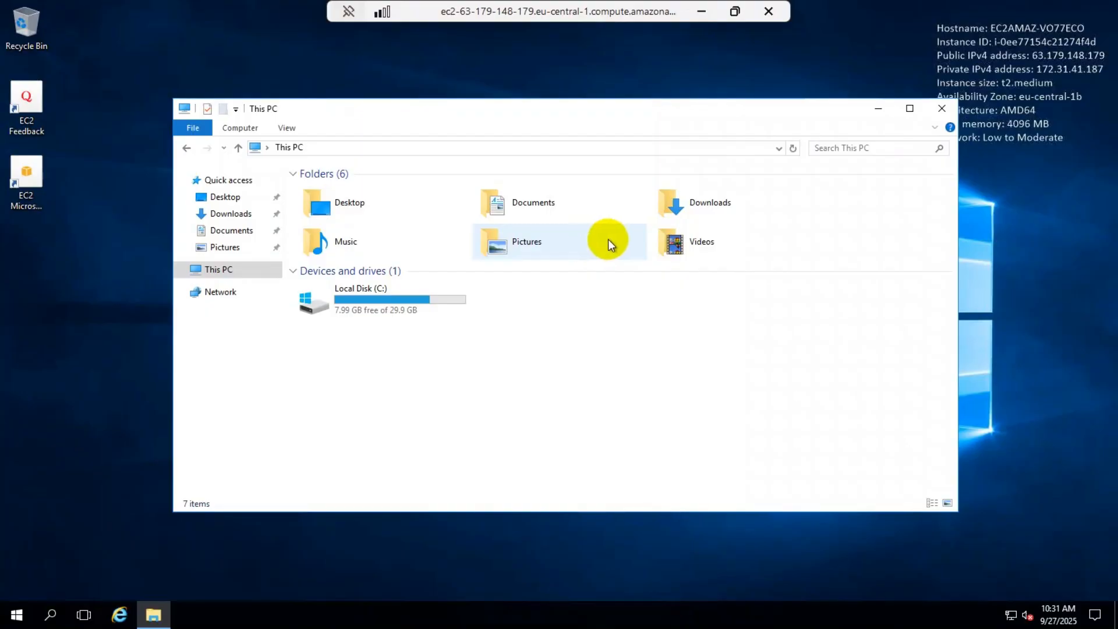
pyautogui.click(628, 272)
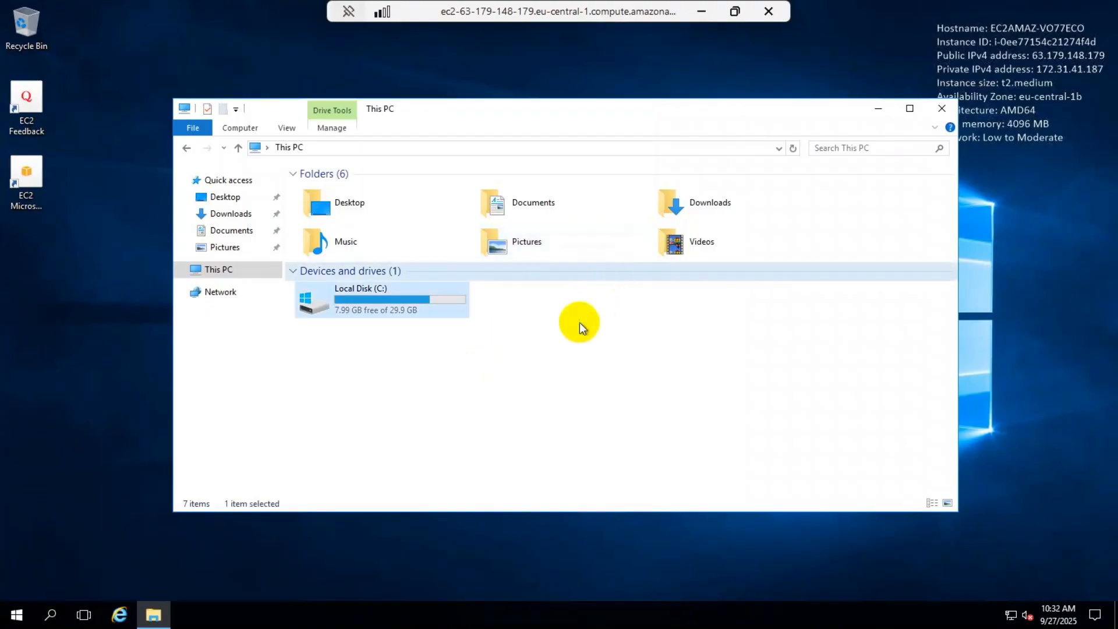
pyautogui.click(579, 323)
pyautogui.rightClick(561, 323)
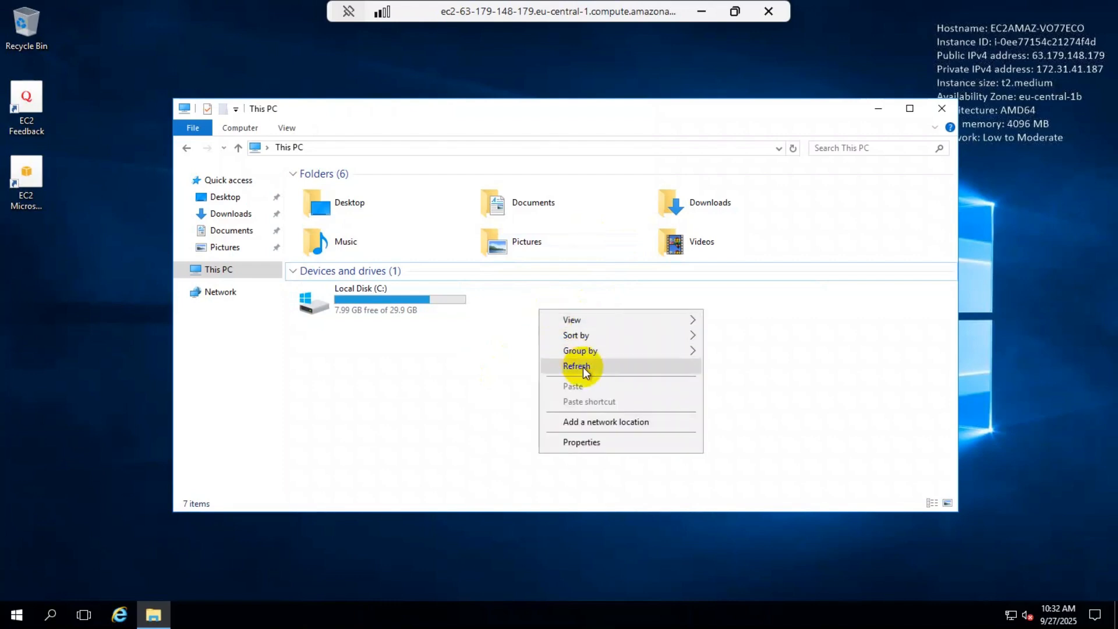
pyautogui.click(584, 371)
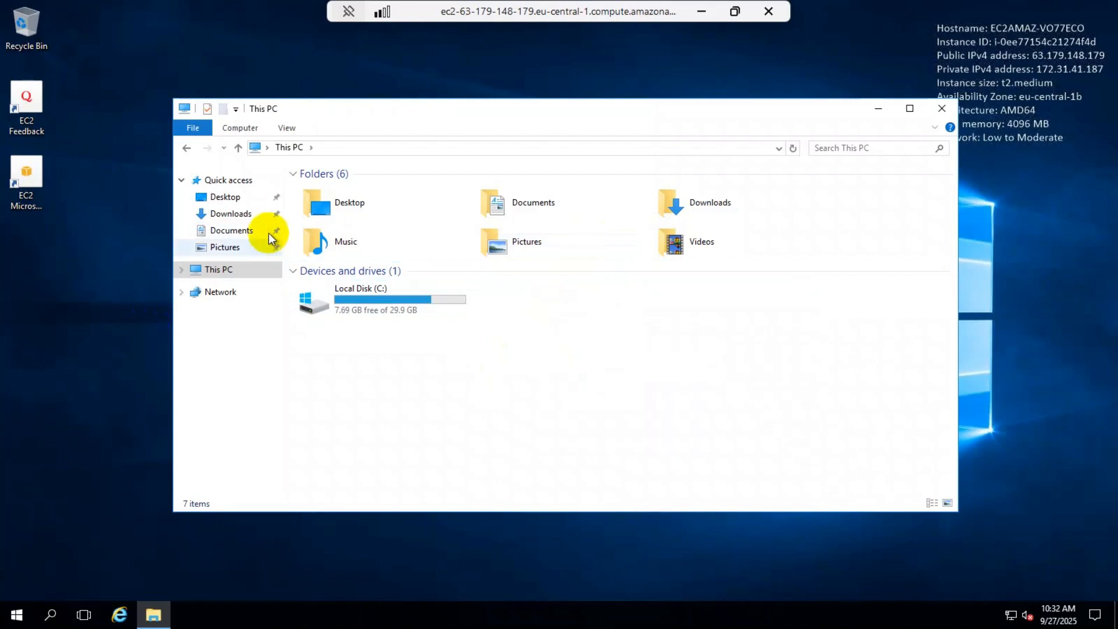
# Open Server Manager through the management option of This PC and show the Local Server page.
pyautogui.rightClick(227, 272)
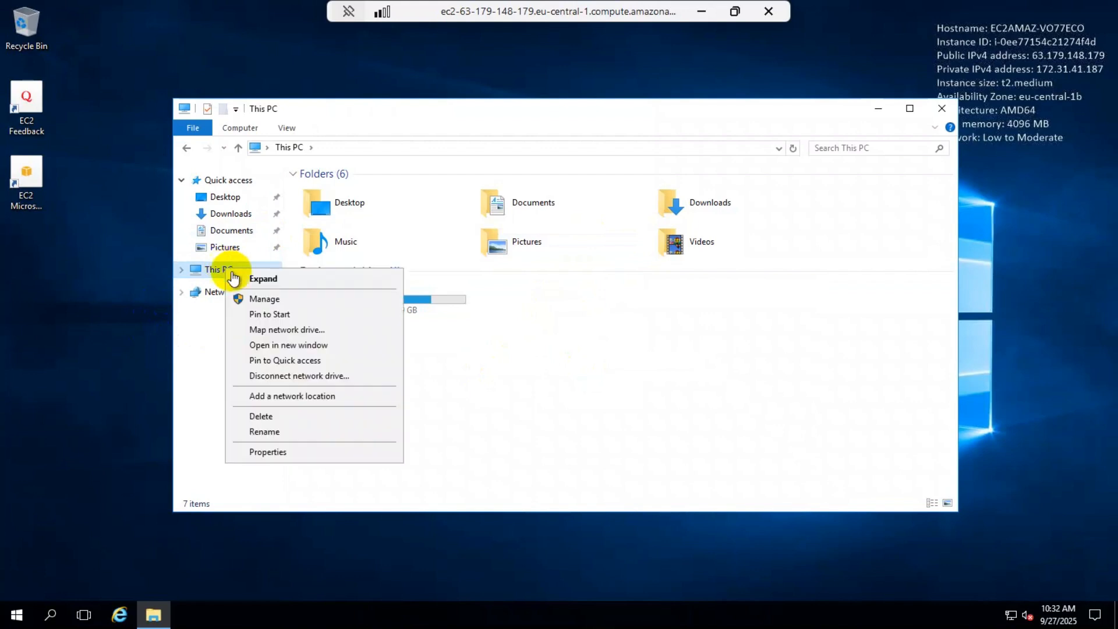
pyautogui.click(265, 300)
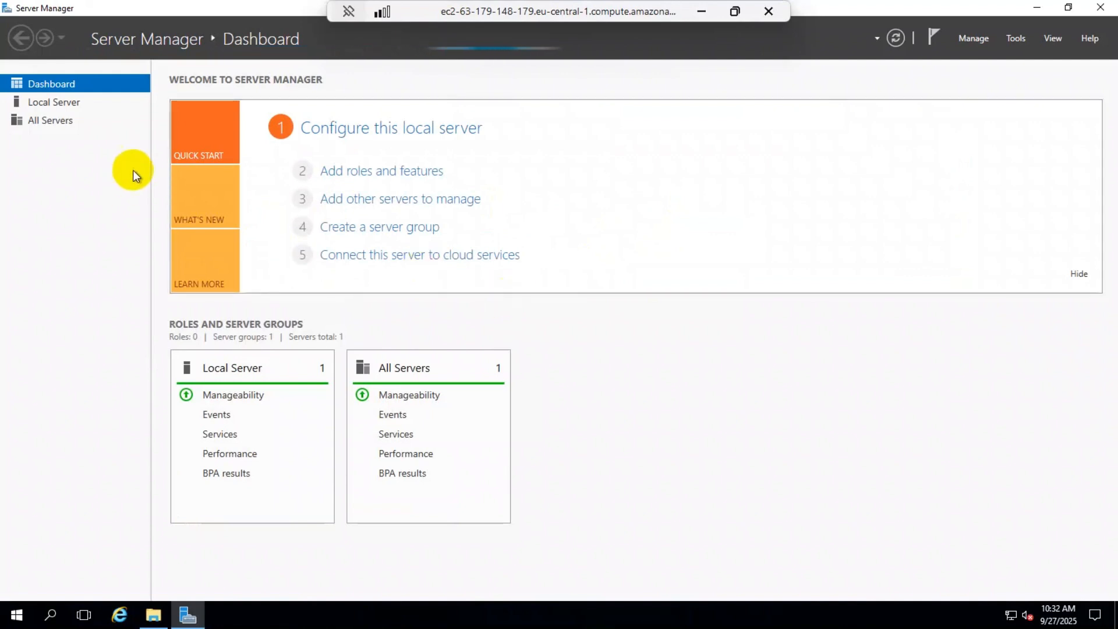
pyautogui.click(47, 103)
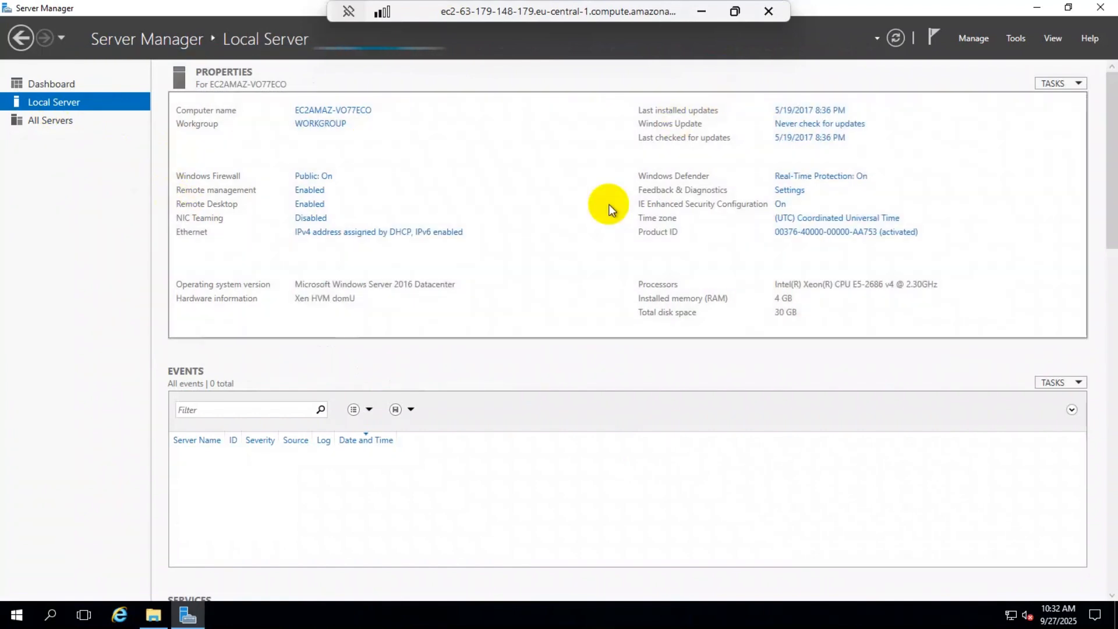
# Look through the All Servers, Dashboard and Local Server pages of Server Manager for storage management, and minimize the remote session.
pyautogui.click(17, 124)
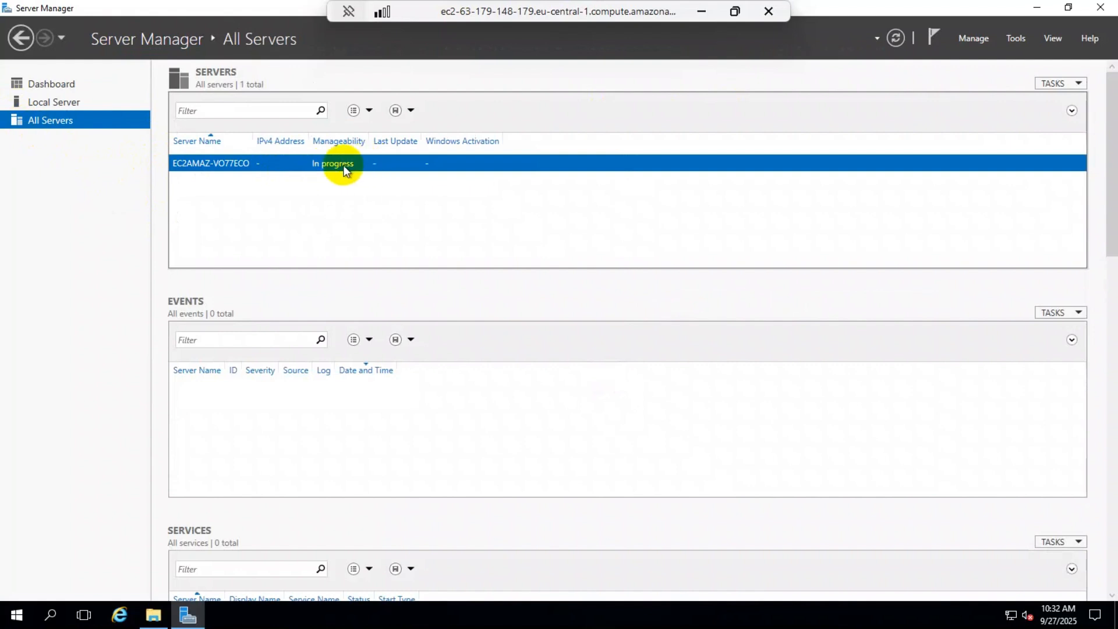
pyautogui.click(45, 101)
pyautogui.click(56, 85)
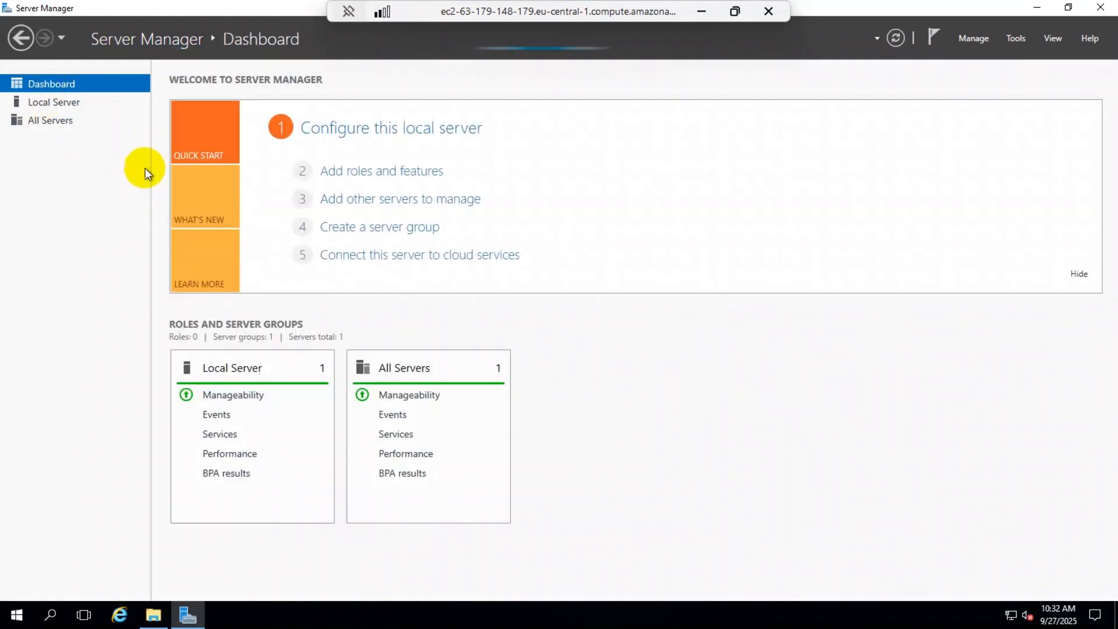
pyautogui.click(51, 101)
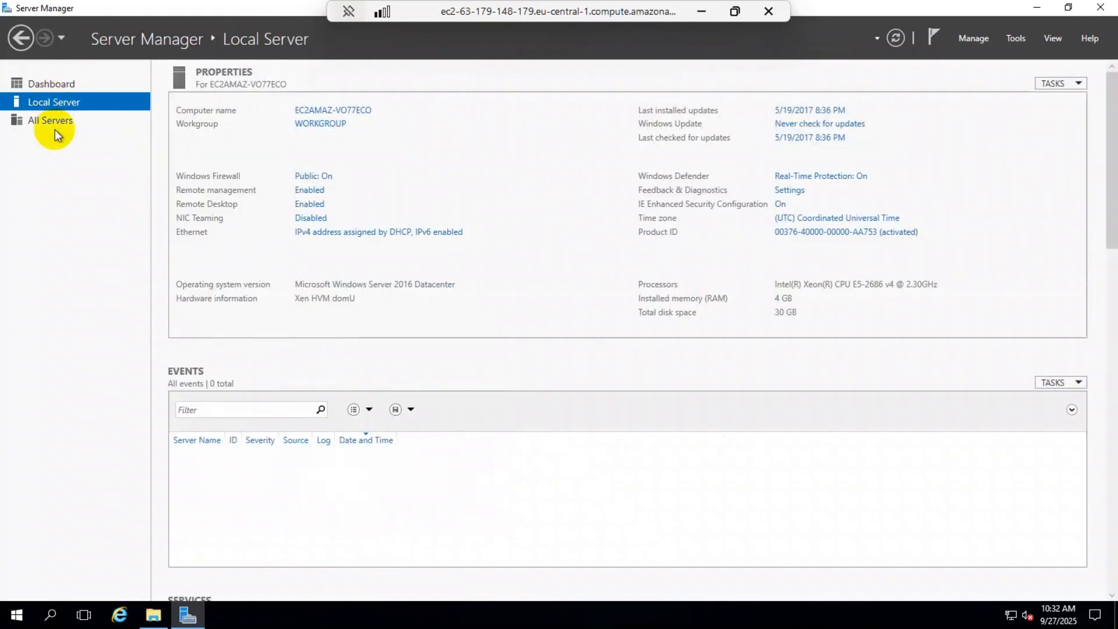
pyautogui.click(55, 124)
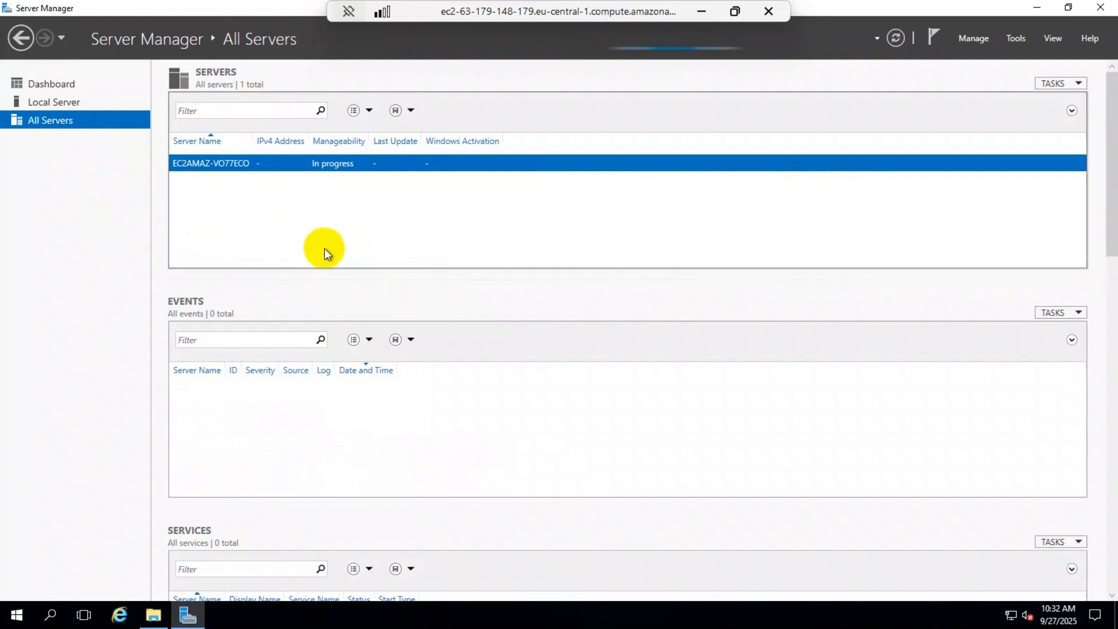
pyautogui.press('alt')
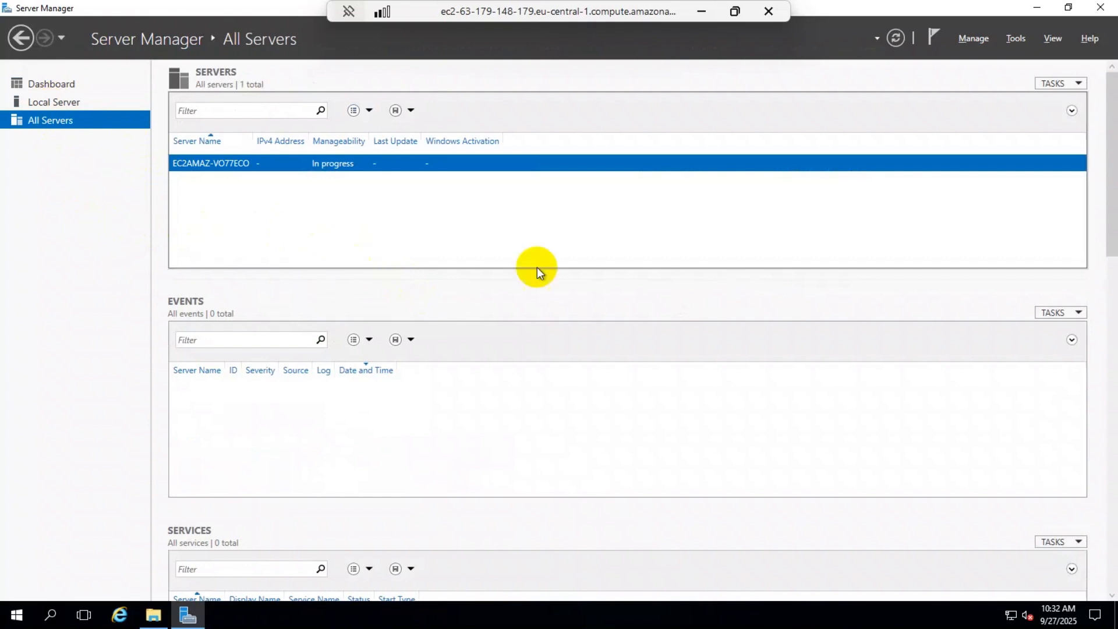
pyautogui.click(701, 13)
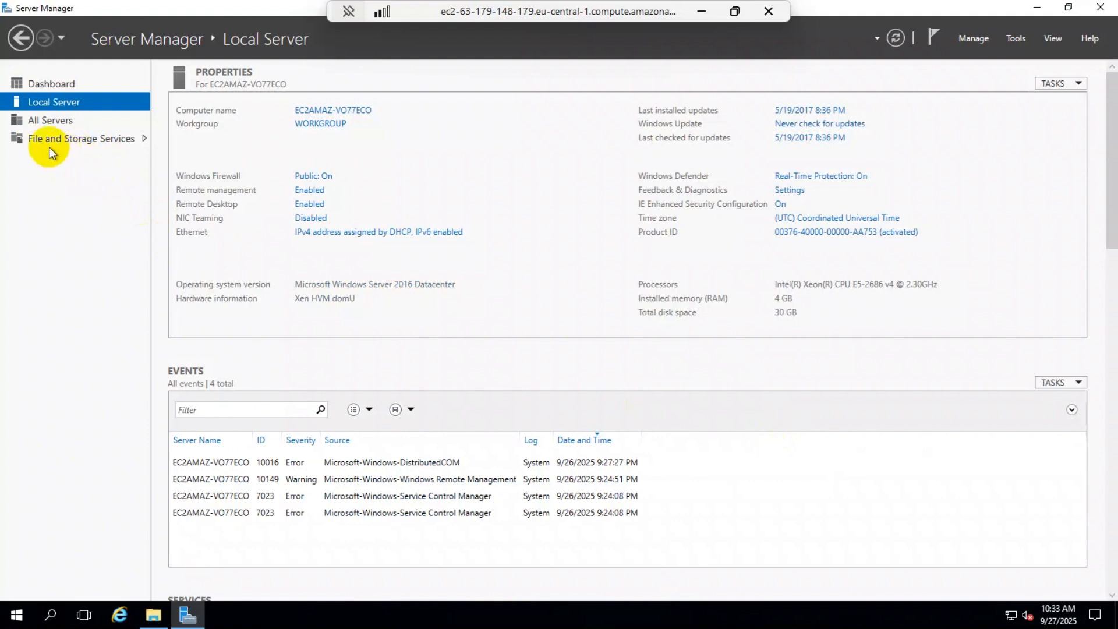
# Show the disks under File and Storage Services and bring the offline 50 GB disk online.
pyautogui.click(73, 140)
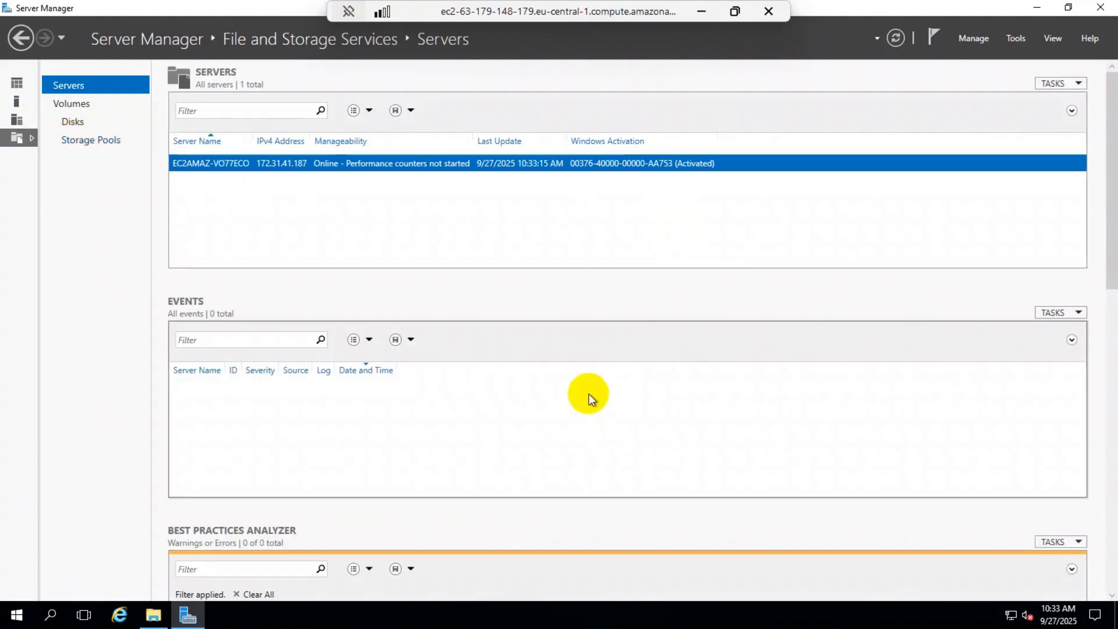
pyautogui.click(72, 123)
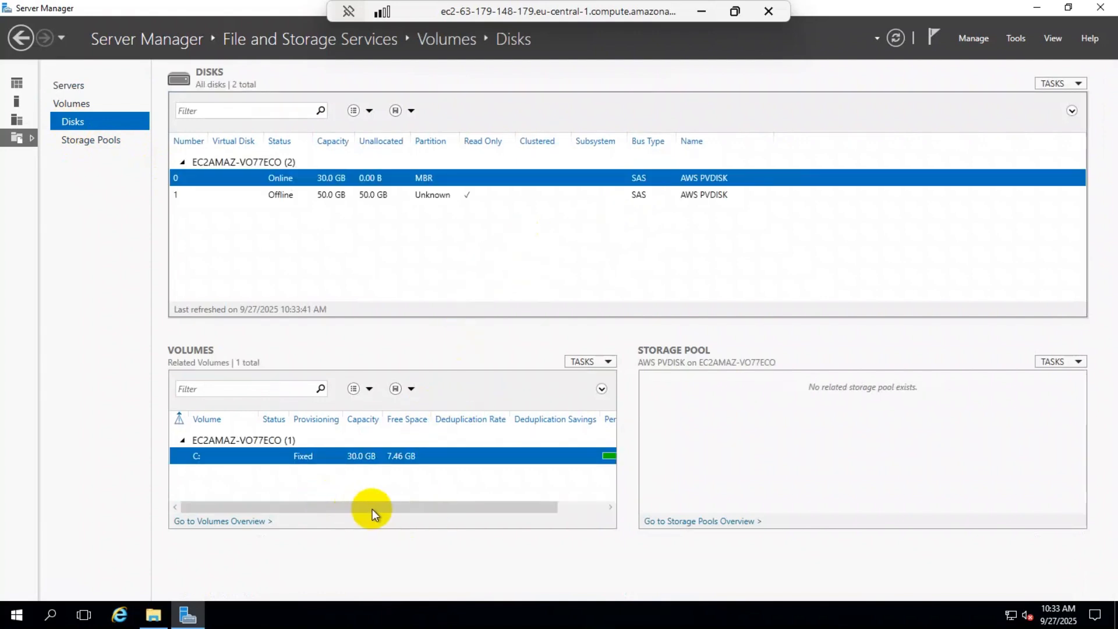
pyautogui.moveTo(372, 509); pyautogui.dragTo(129, 546)
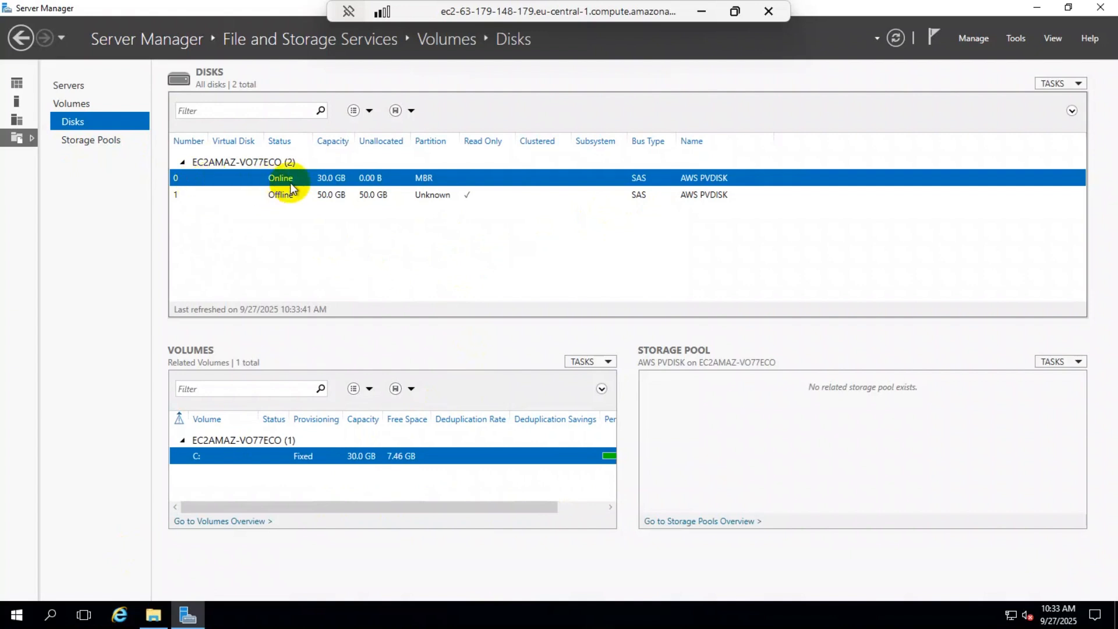
pyautogui.click(373, 196)
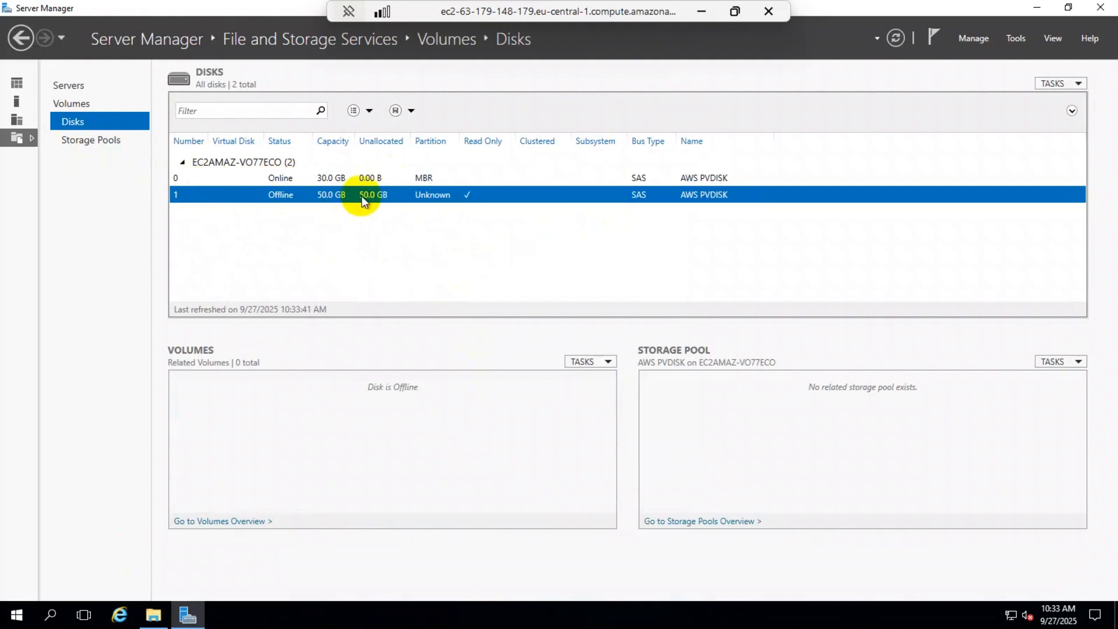
pyautogui.rightClick(363, 195)
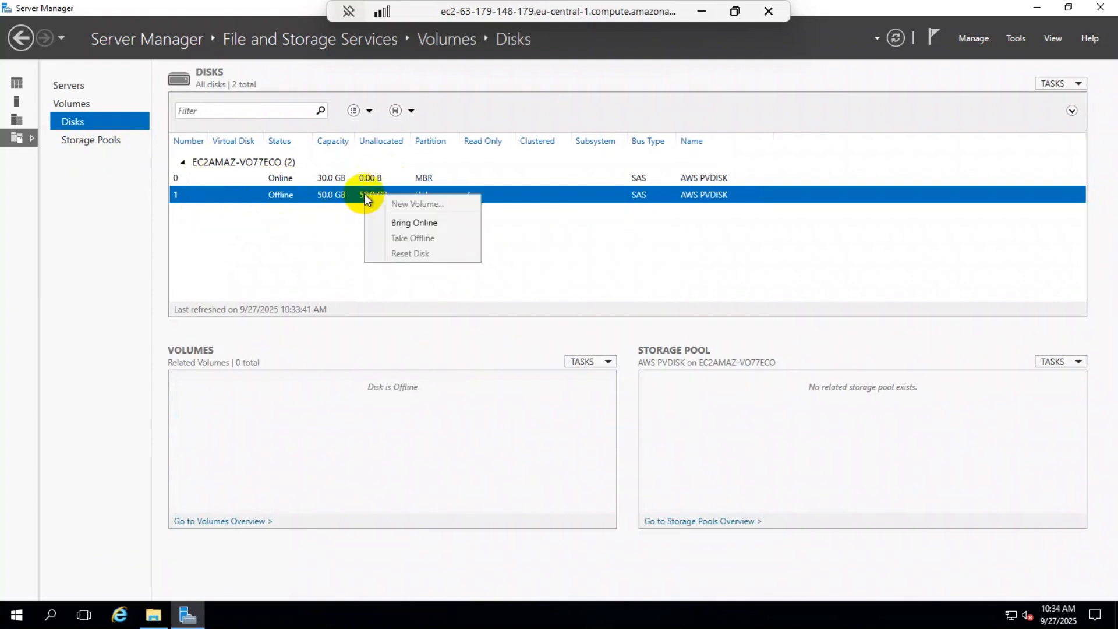
pyautogui.click(469, 229)
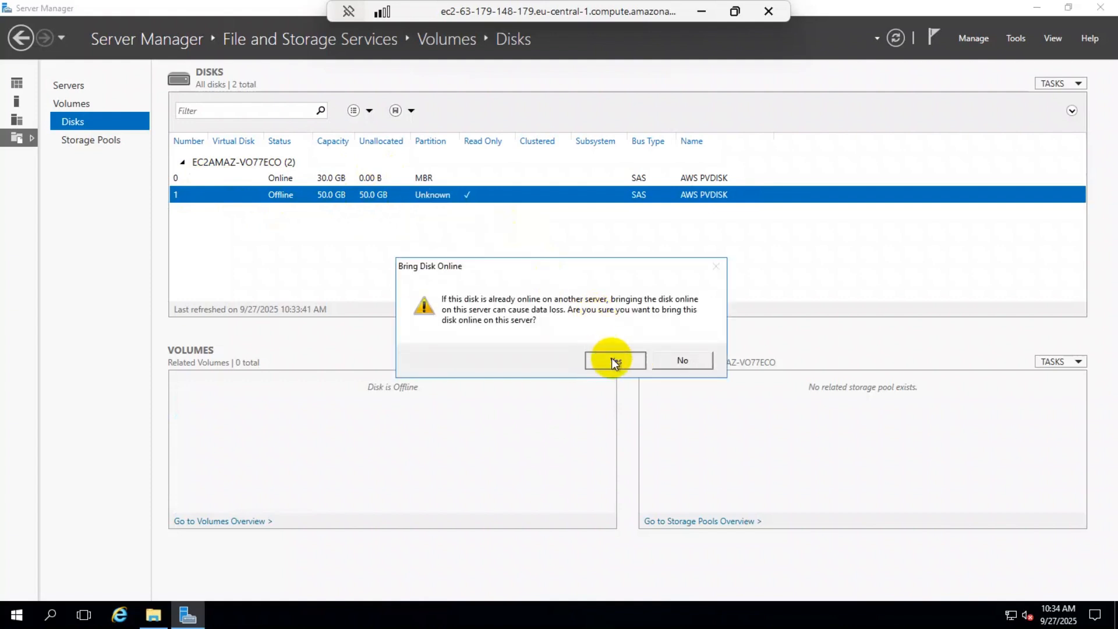
pyautogui.click(612, 359)
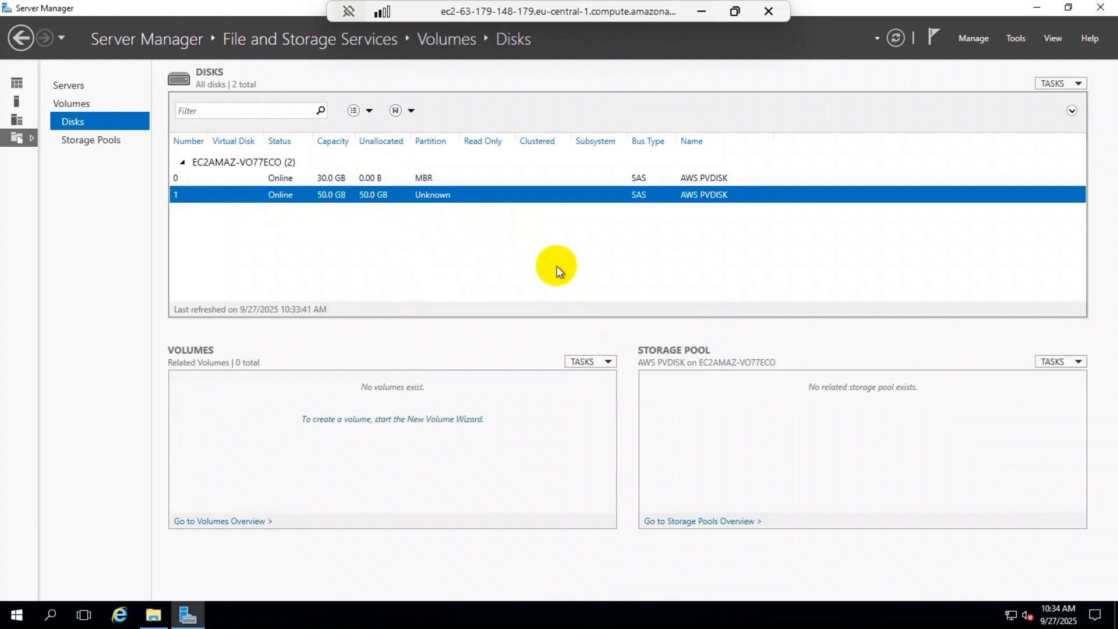
# Start a new volume on the 50 GB Disk 1 and accept initializing it as a GPT disk.
pyautogui.rightClick(414, 194)
pyautogui.click(449, 207)
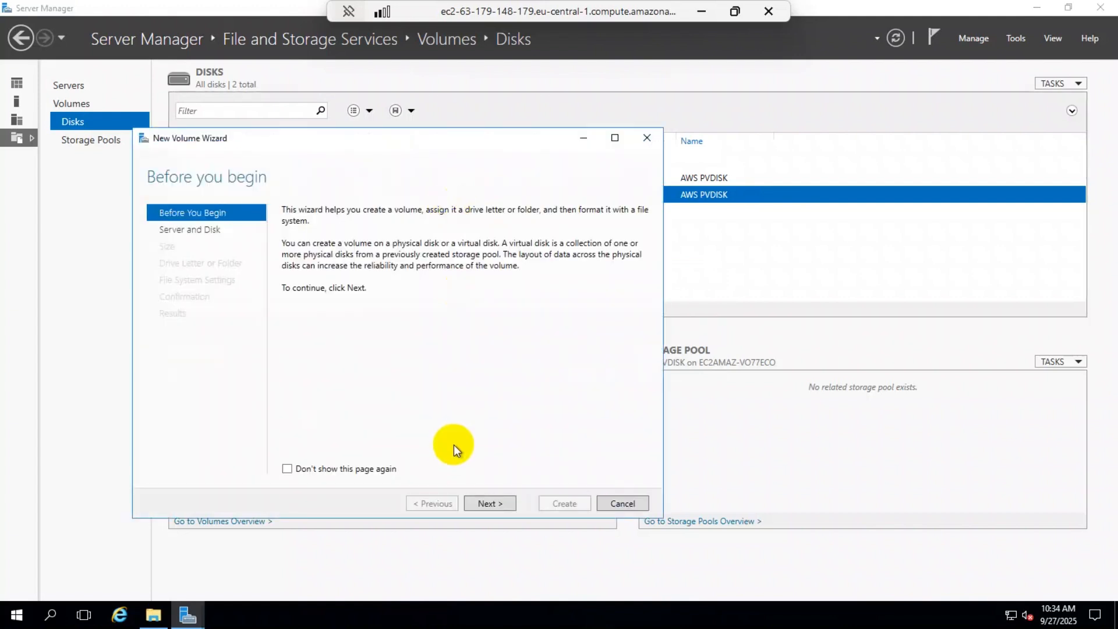
pyautogui.click(495, 501)
pyautogui.click(494, 501)
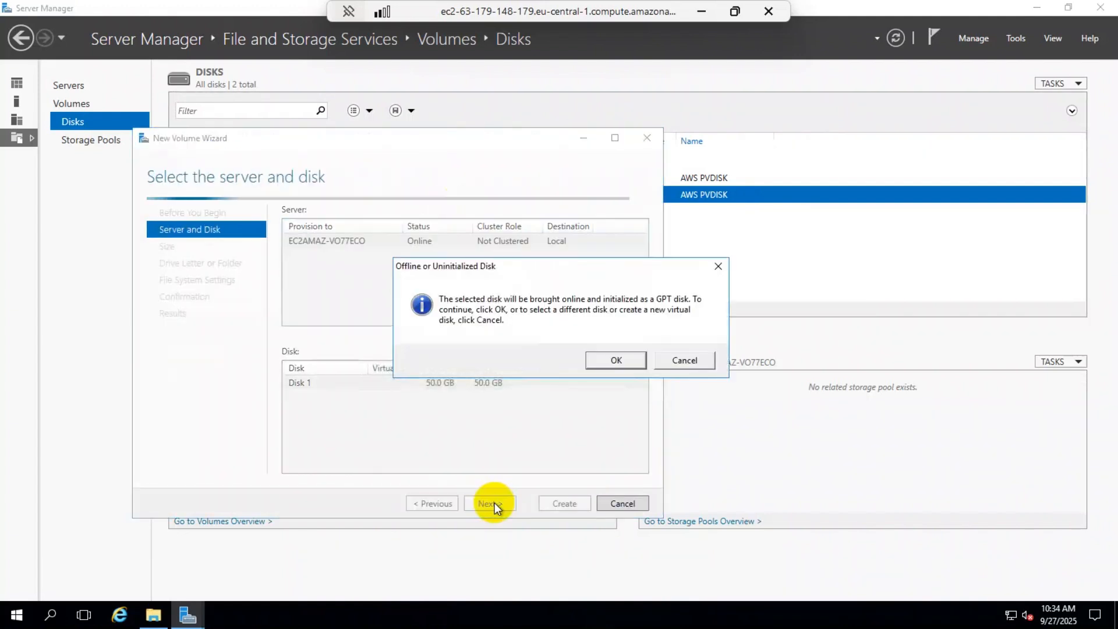
pyautogui.click(609, 366)
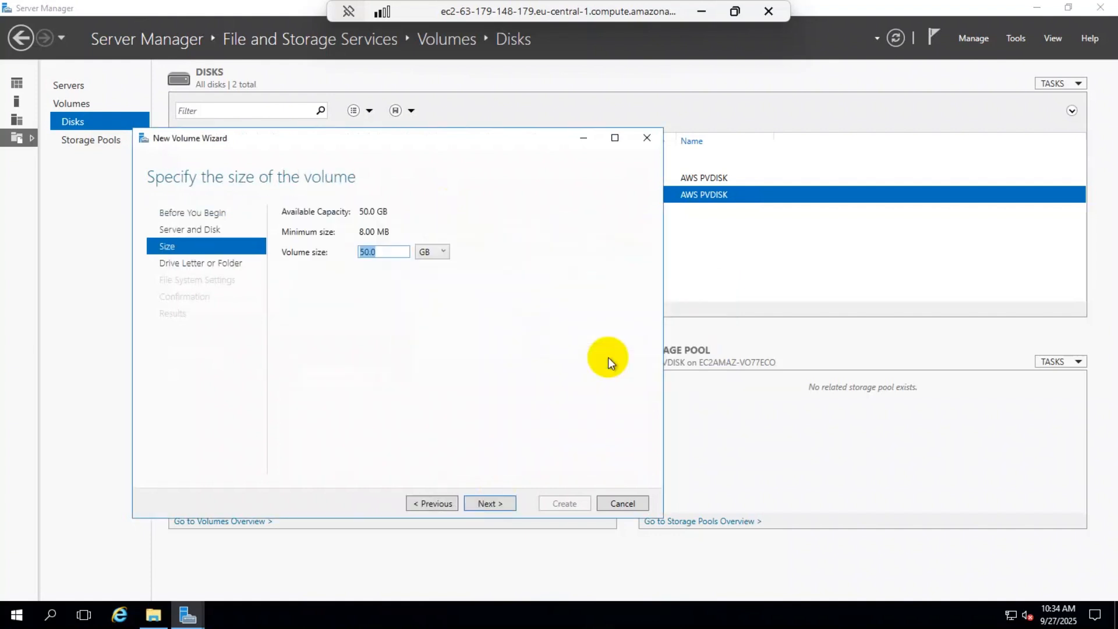
# Create the 50.0 GB NTFS volume with drive letter D, label New Volume and default allocation unit size, and close the wizard.
pyautogui.click(495, 504)
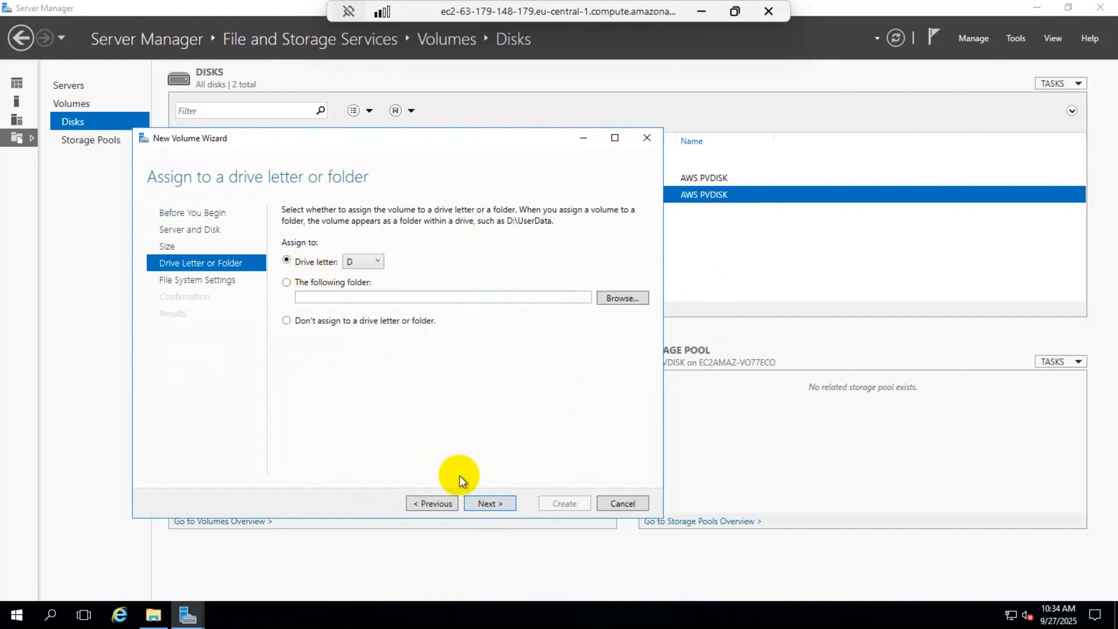
pyautogui.press('Return')
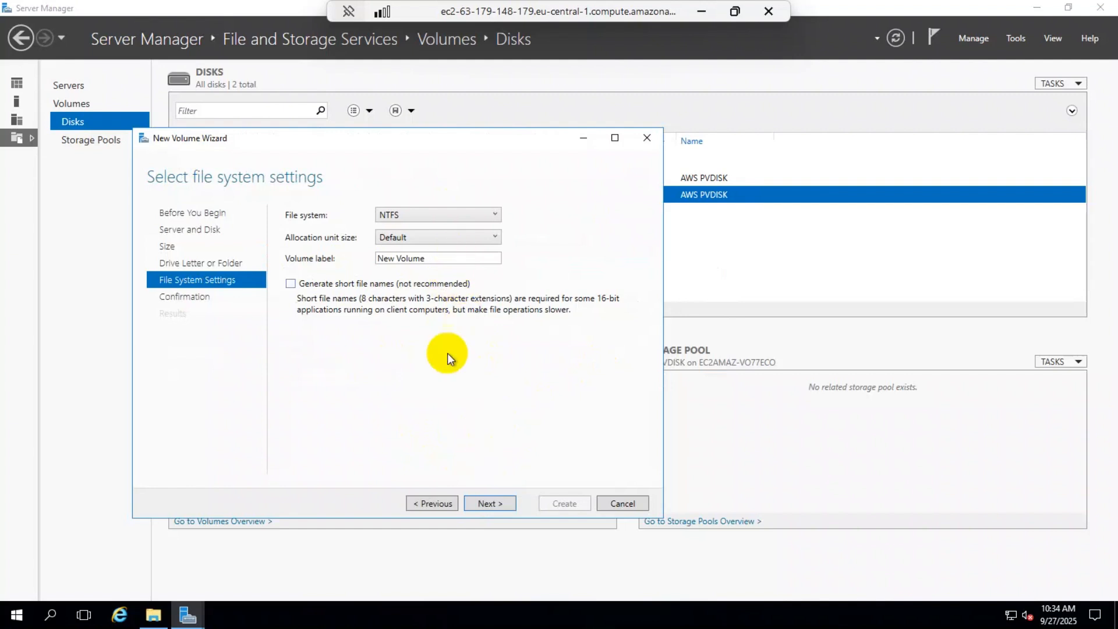
pyautogui.click(489, 504)
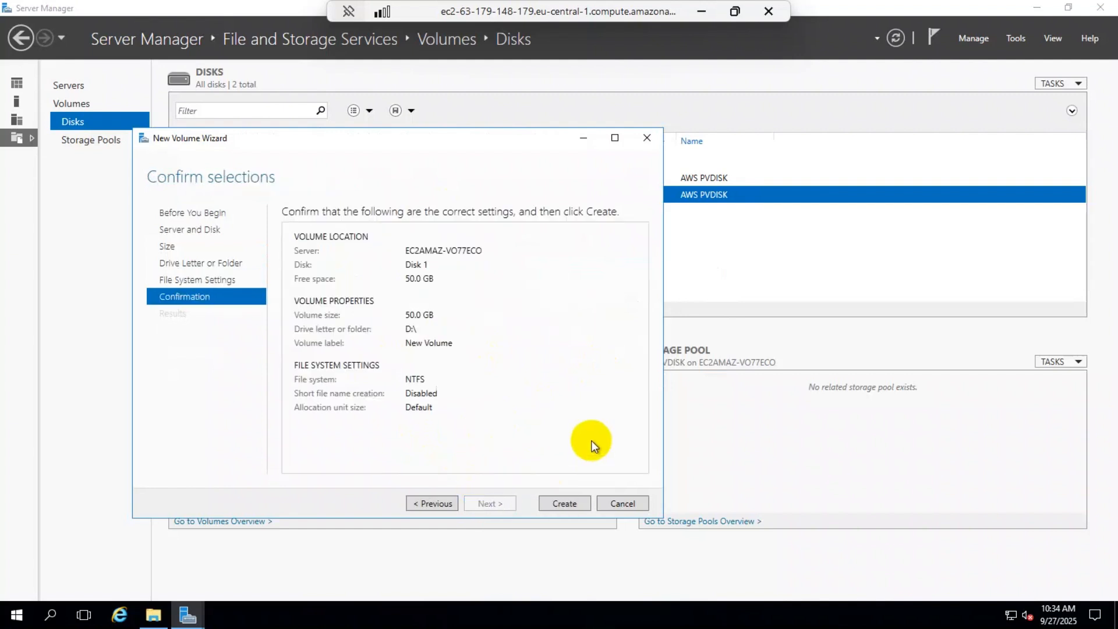
pyautogui.click(572, 504)
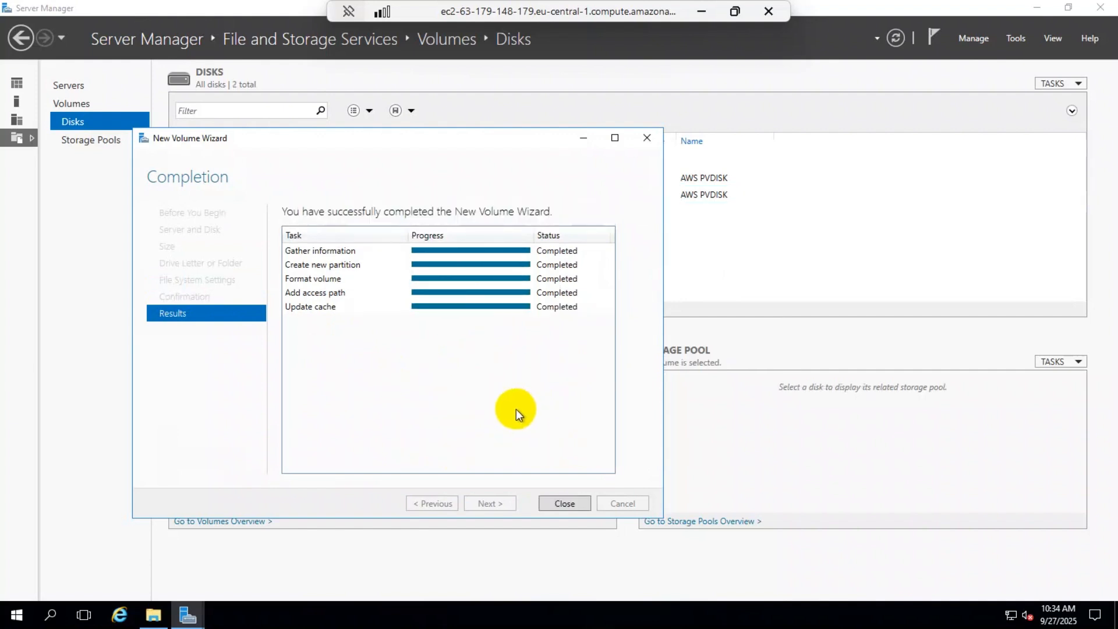
pyautogui.click(562, 502)
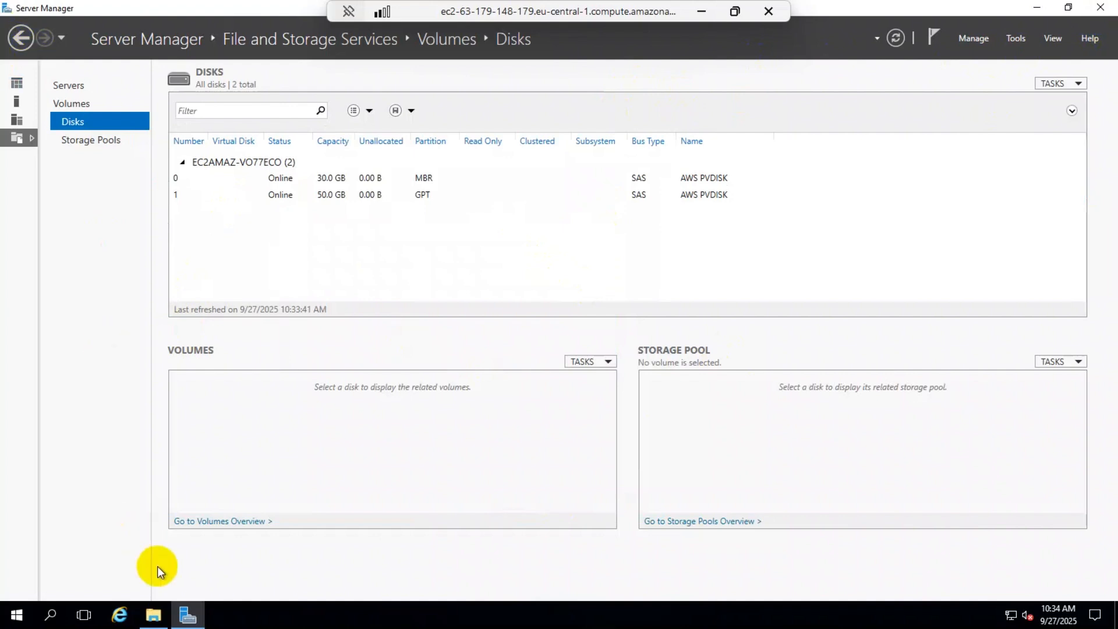
# Refresh This PC in File Explorer, check the contents of New Volume (D:), and return to the drives overview to select it.
pyautogui.click(153, 615)
pyautogui.rightClick(405, 345)
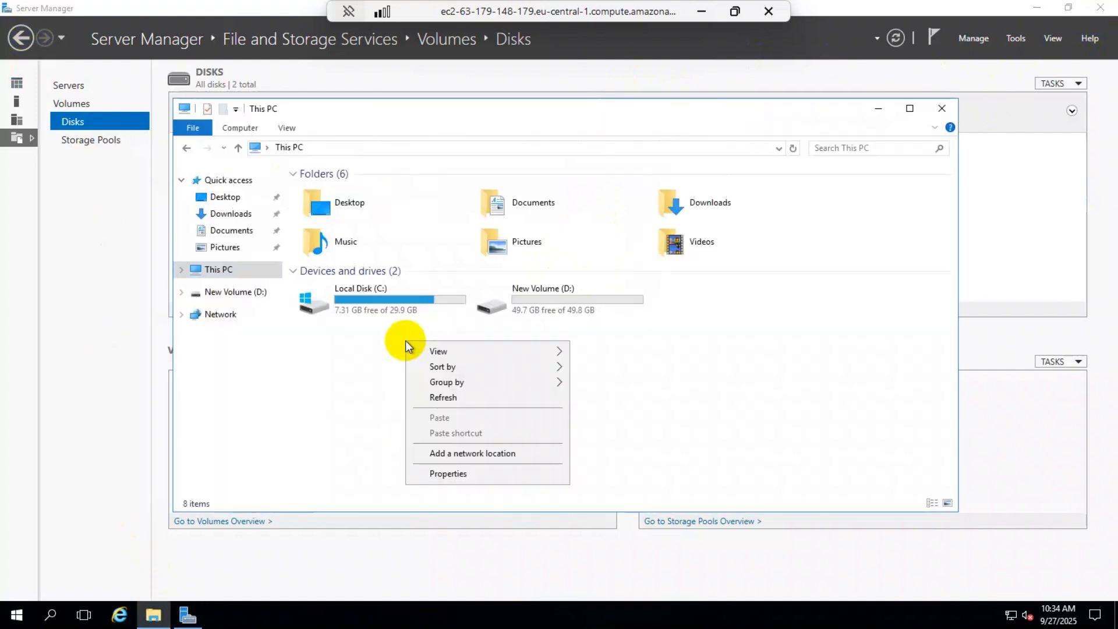
pyautogui.click(439, 394)
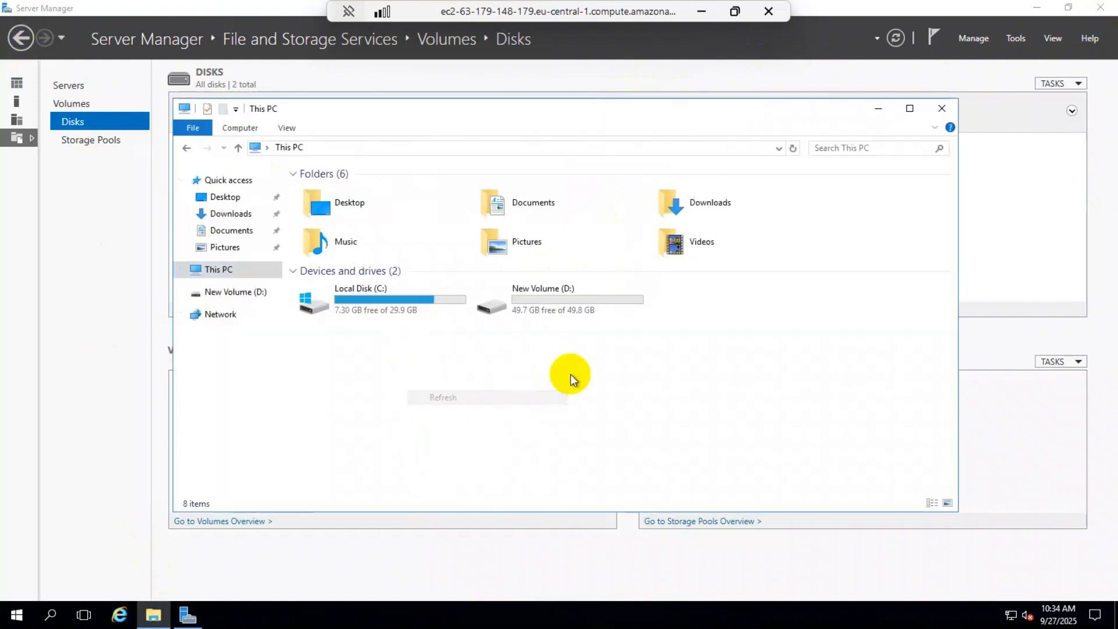
pyautogui.doubleClick(524, 309)
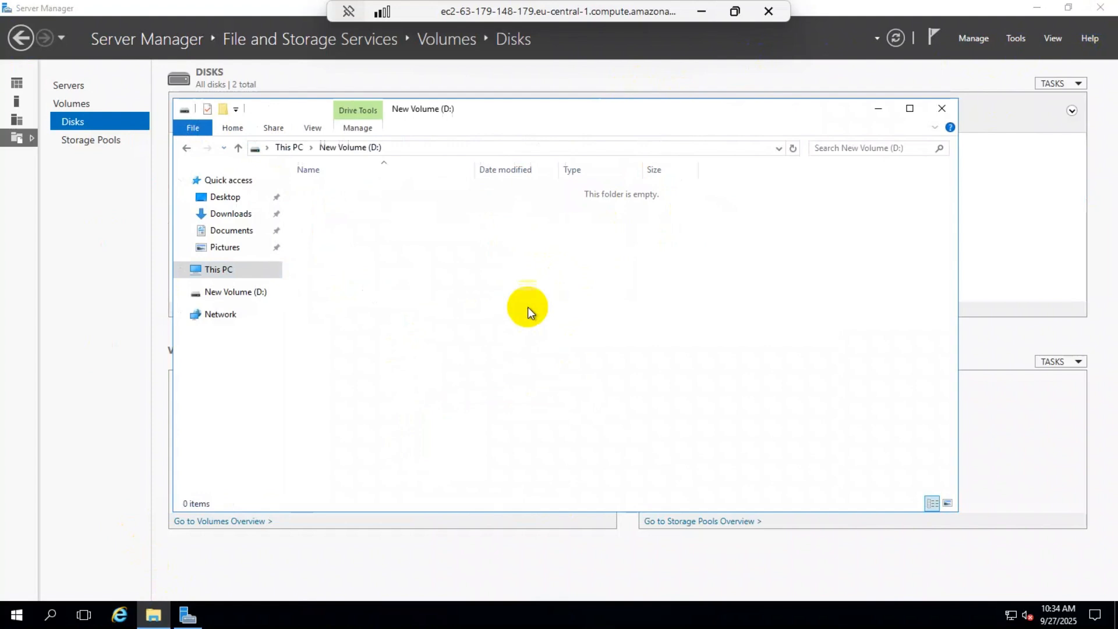
pyautogui.click(187, 147)
pyautogui.click(532, 366)
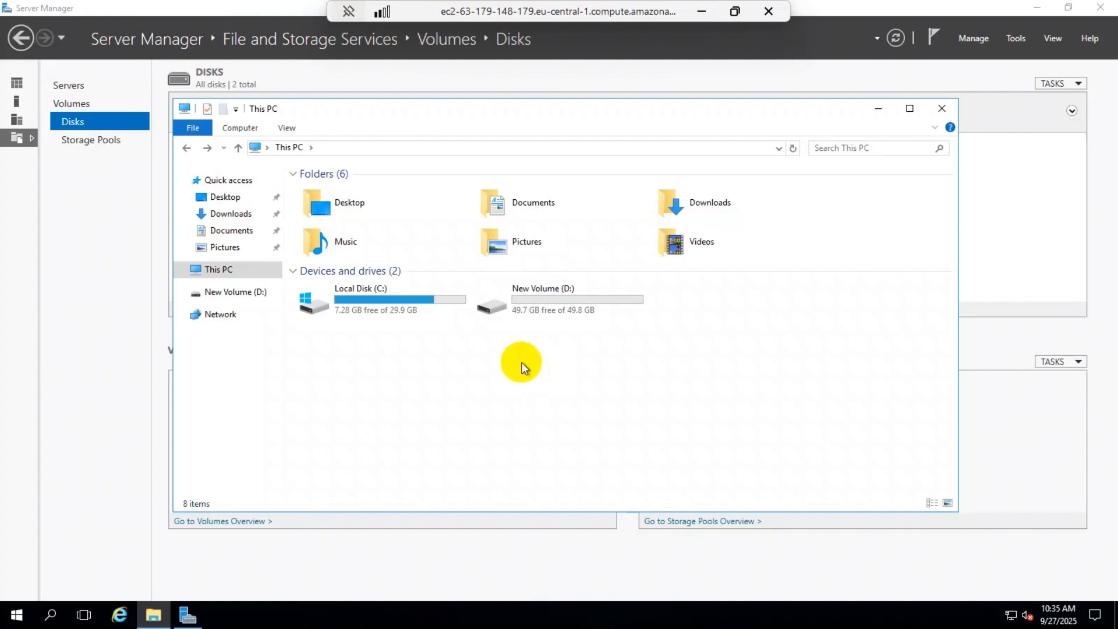
pyautogui.click(540, 309)
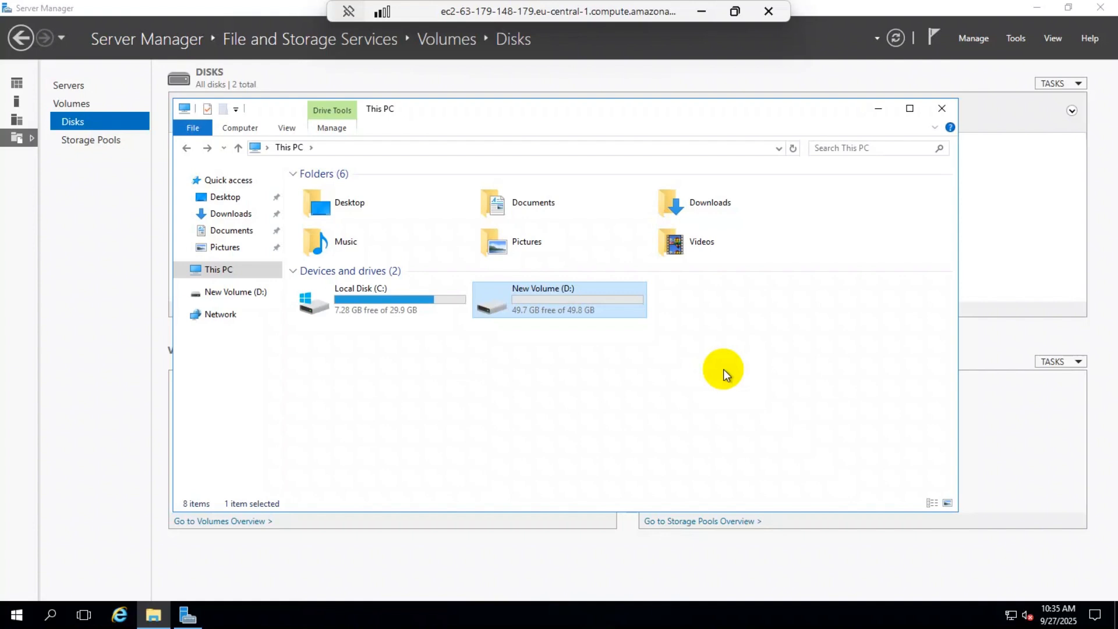
pyautogui.press('alt')
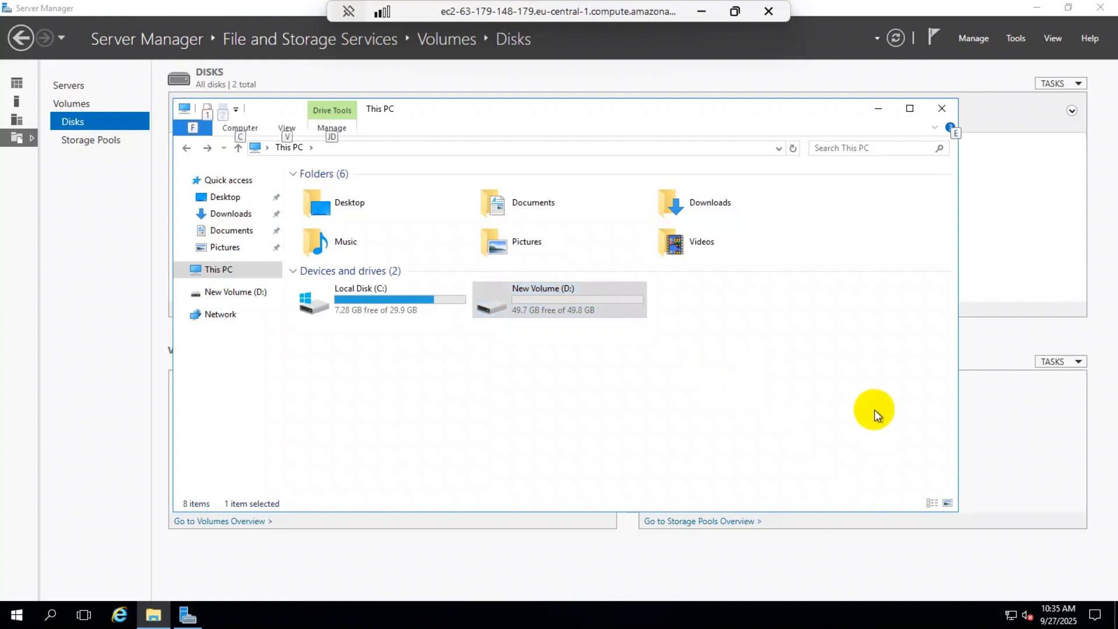